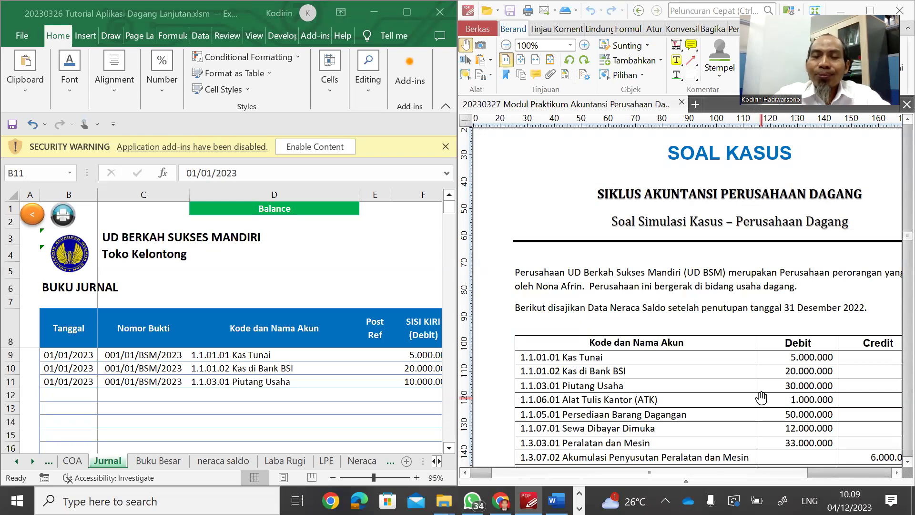
- Review the opening trial balance and receivable details in the case document, and check the Piutang Usaha entry in journal row 11
scroll(836, 281, "down", 3)
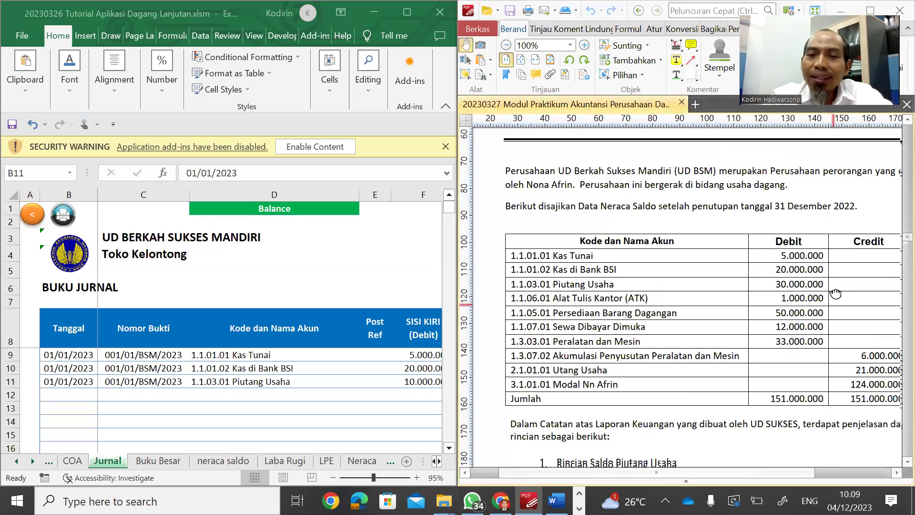
scroll(830, 260, "down", 4)
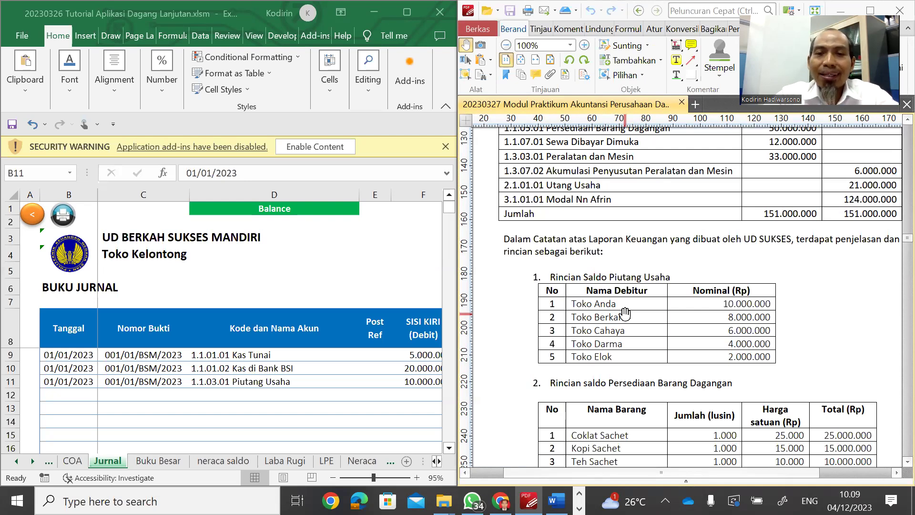
left_click(134, 378)
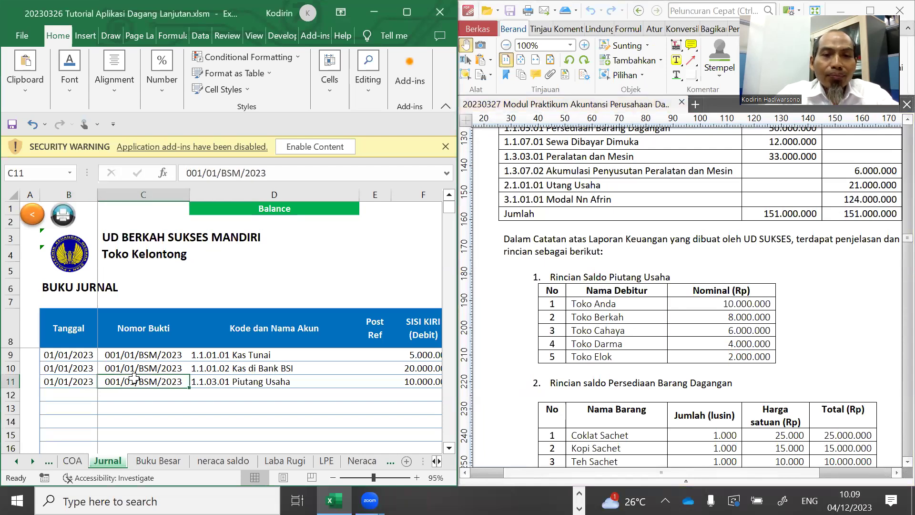
key("Tab")
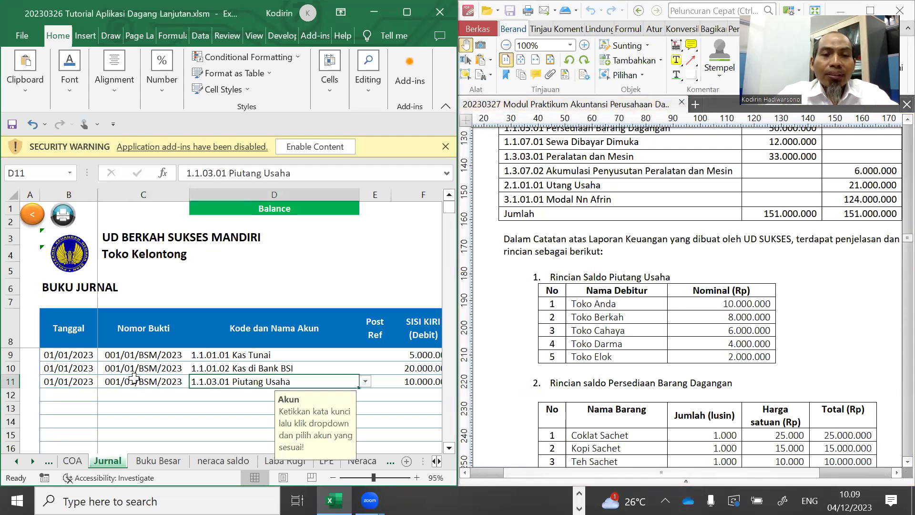
key("Return")
key("Up")
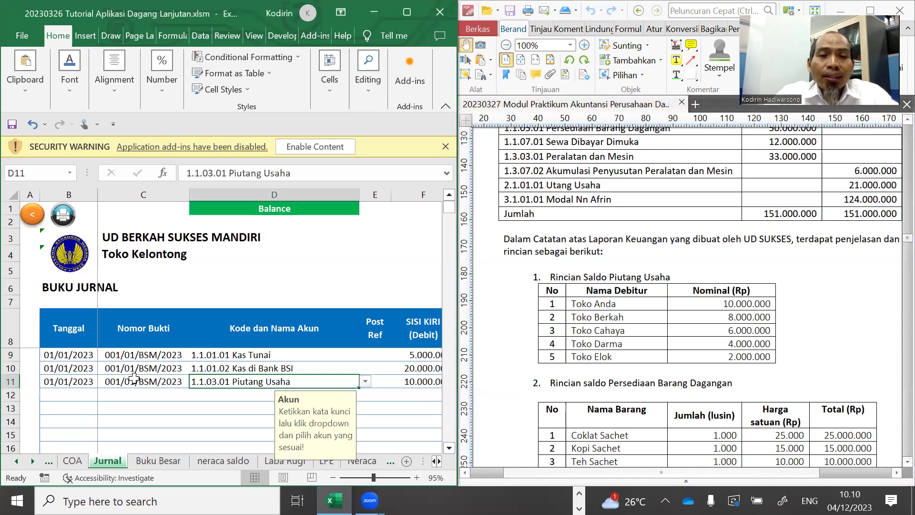
key("Right")
key("Right")
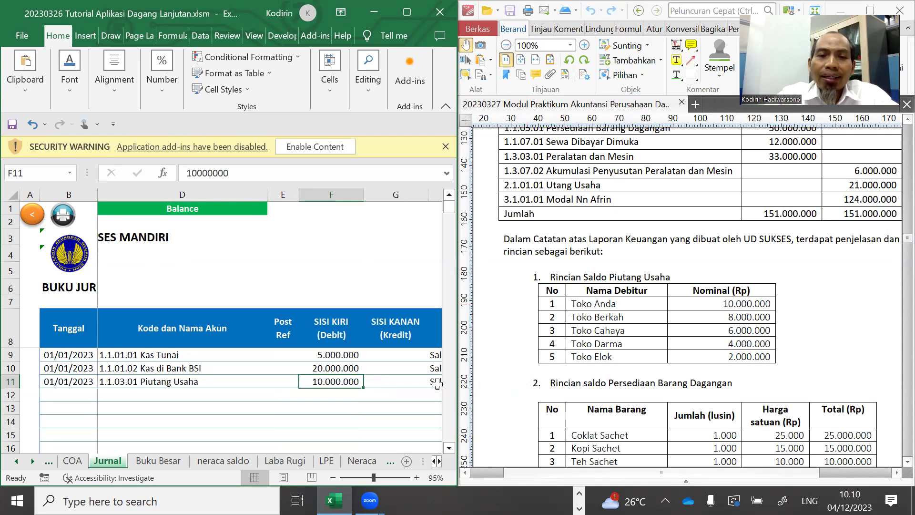
key("Right")
key("Right")
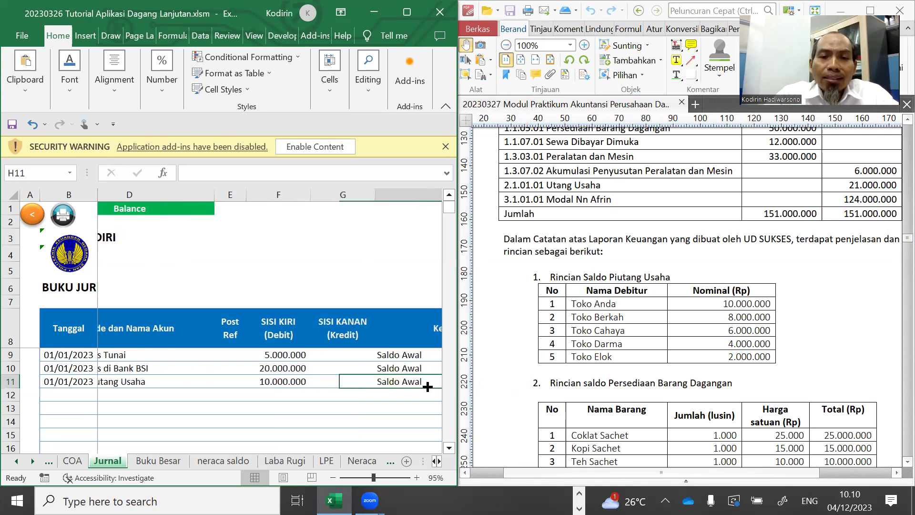
key("Right")
key("Right")
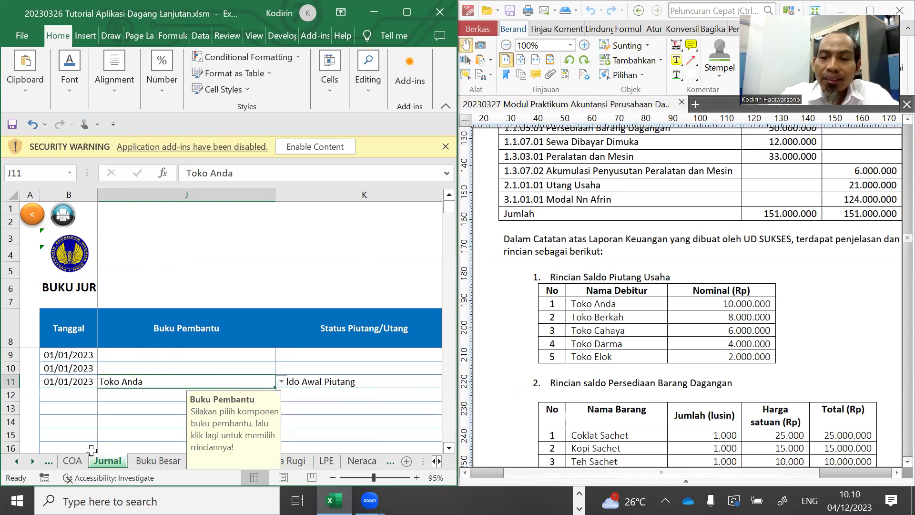
- Clear the Buku Pembantu entry in row 11, choose the Piutang_Usaha component, and select Toko Anda from it
key("Delete")
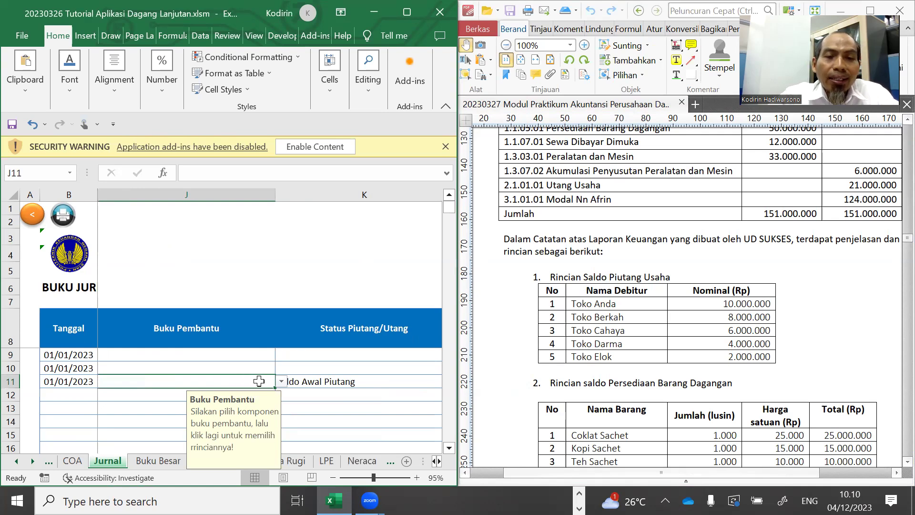
left_click(281, 381)
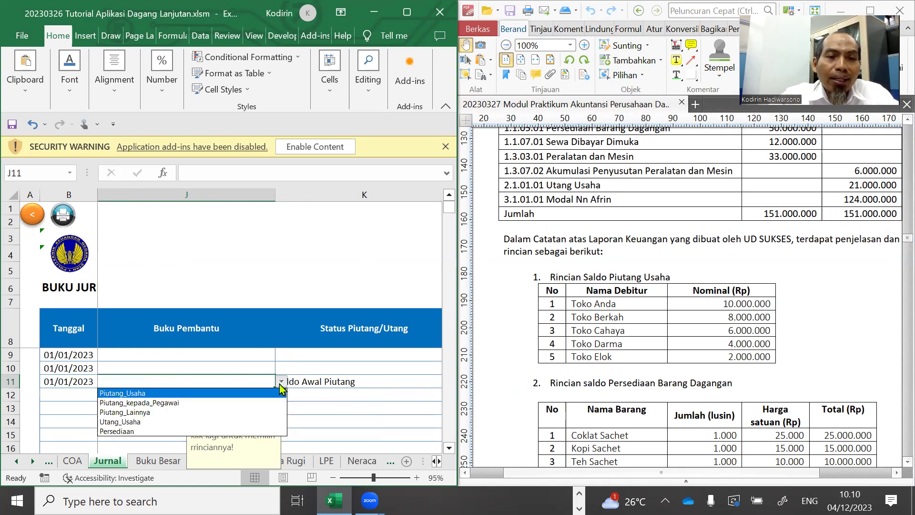
left_click(123, 395)
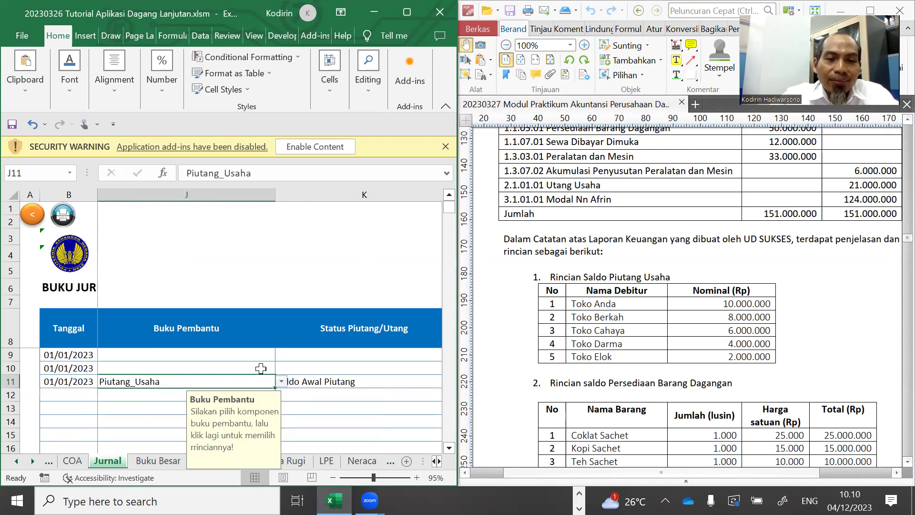
left_click(282, 382)
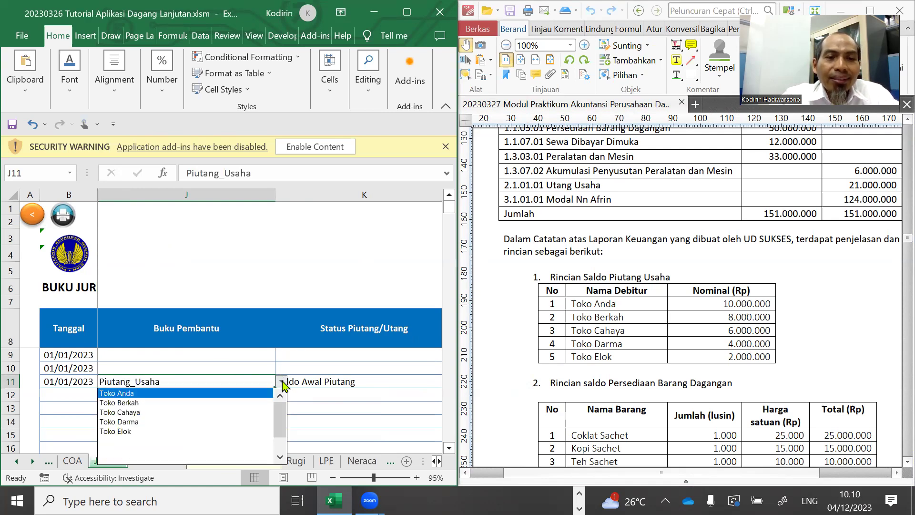
left_click(133, 398)
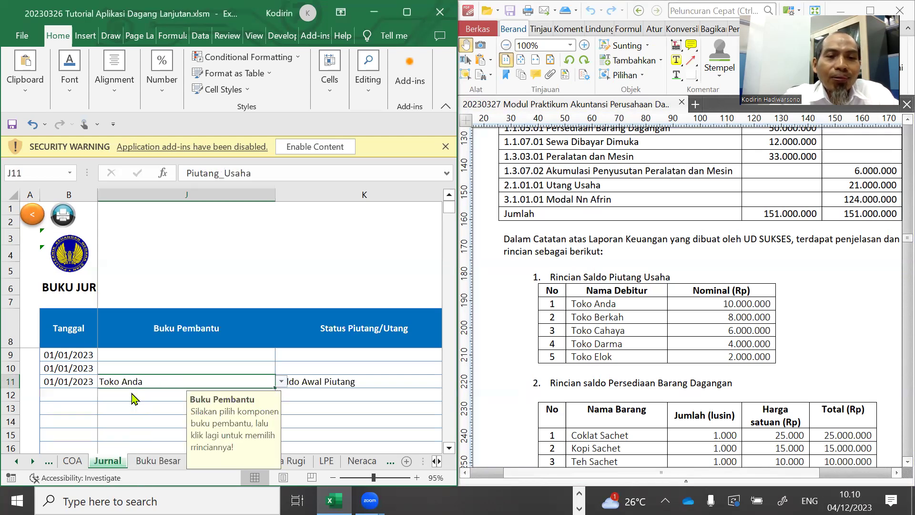
- Clear the Status Piutang/Utang entry in row 11 and reselect Saldo Awal Piutang
left_click(326, 380)
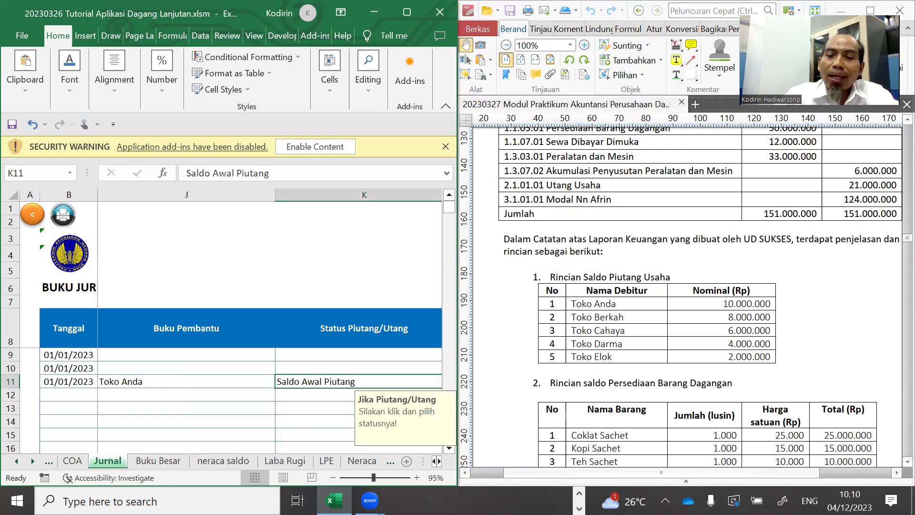
key("Delete")
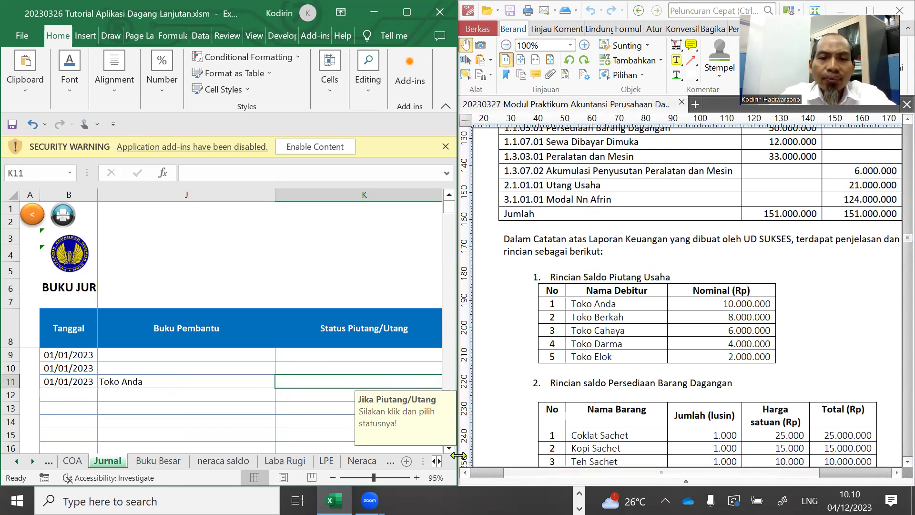
scroll(444, 465, "right", 1)
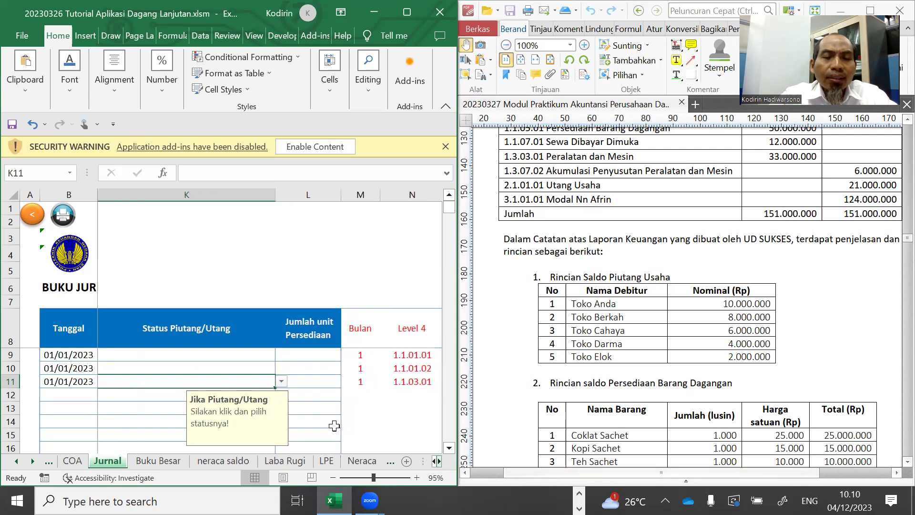
left_click(282, 383)
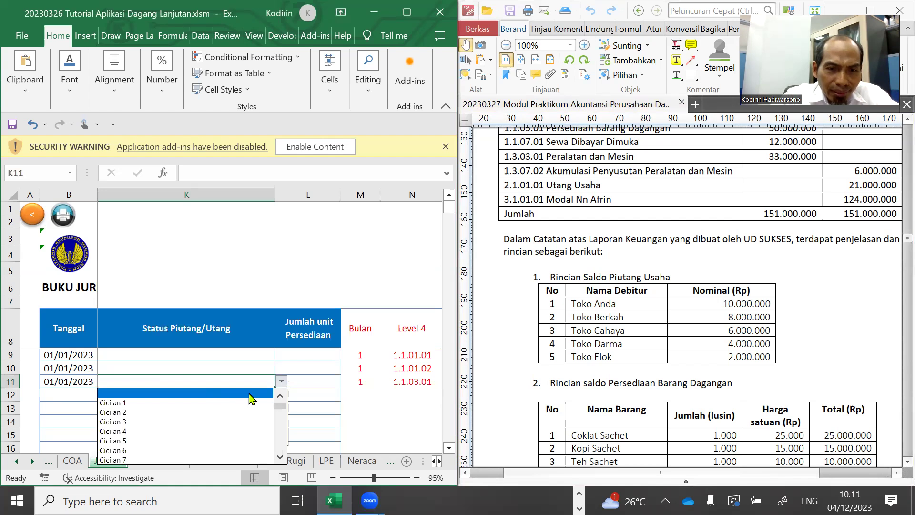
left_click(281, 396)
left_click(280, 397)
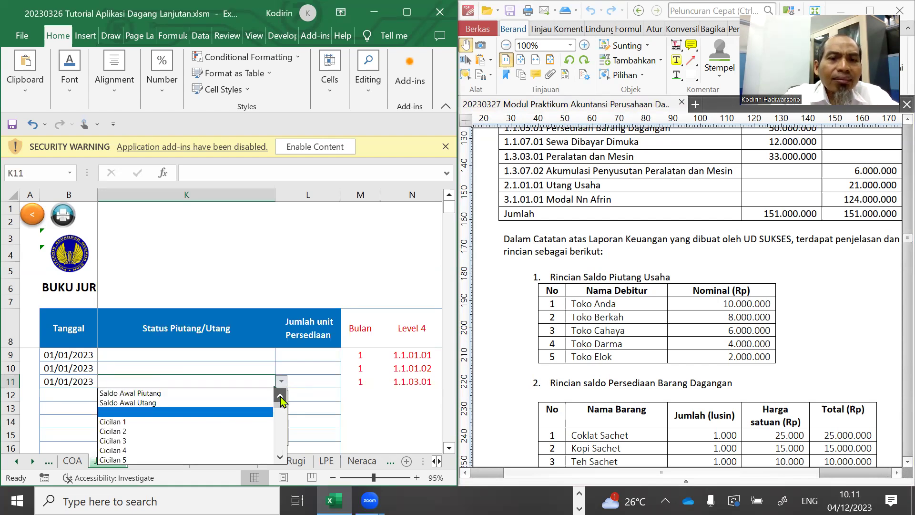
left_click(171, 397)
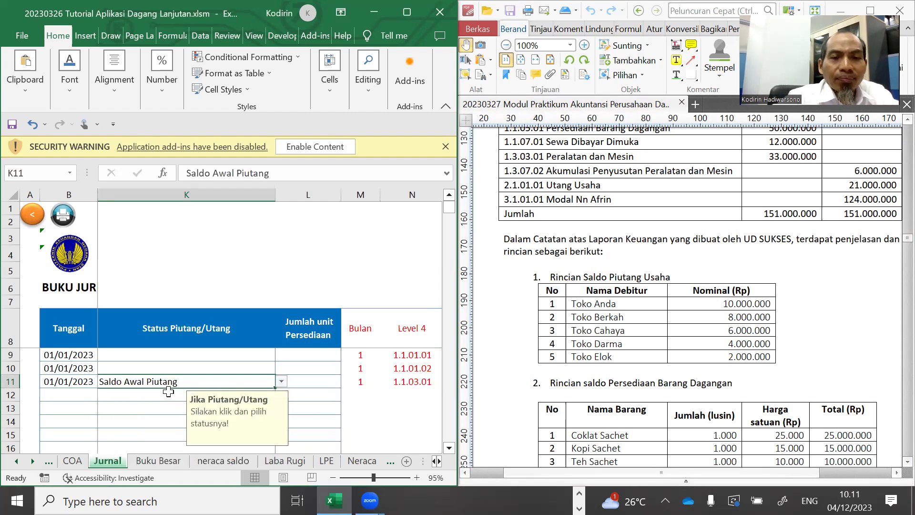
- Fill the account 1.1.03.01 Piutang Usaha from D11 down through D14 in the journal
left_click(168, 392)
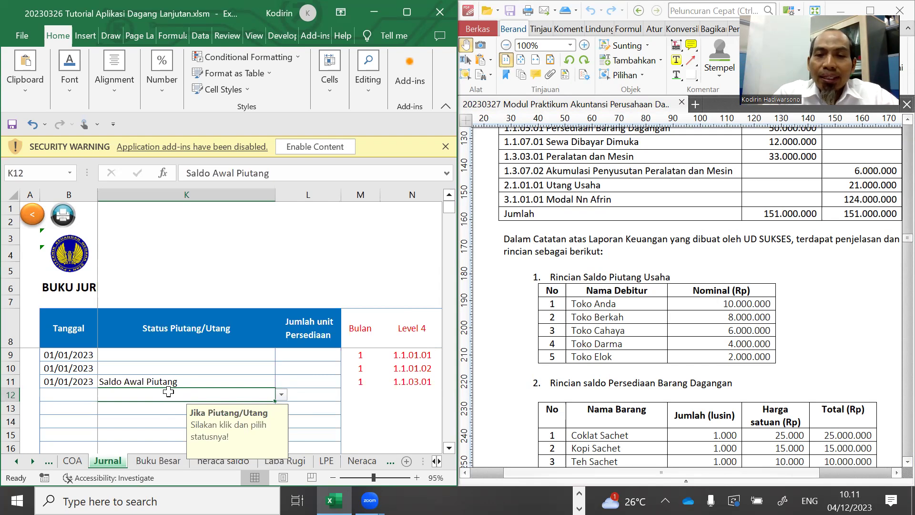
key("Left")
key("Left")
key("Left")
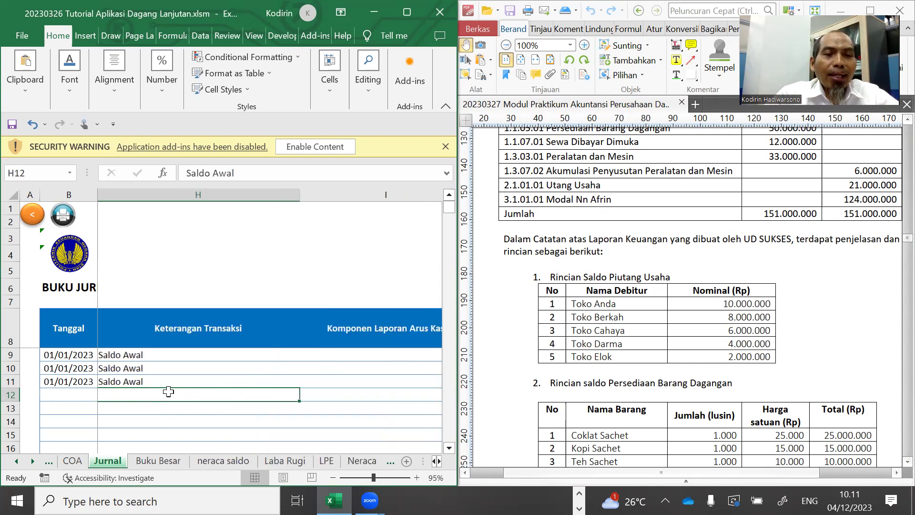
key("Left")
key("Left")
key("Left")
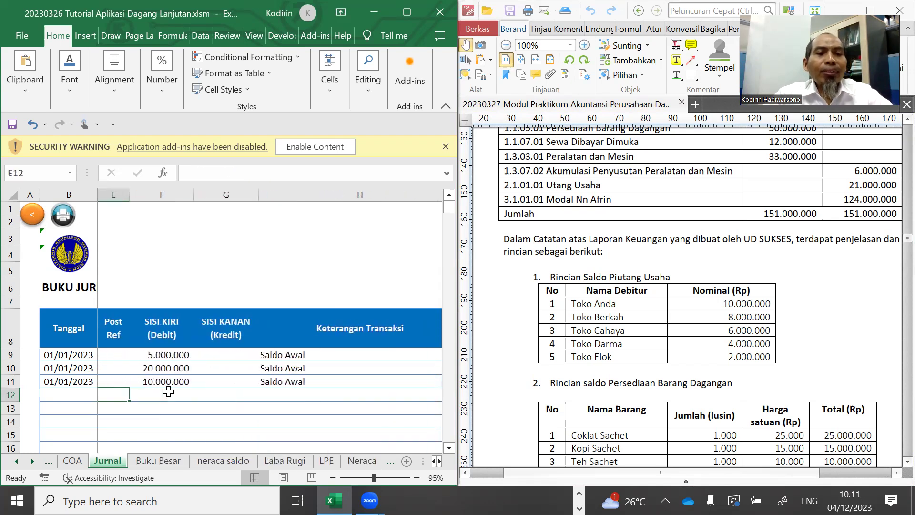
key("Left")
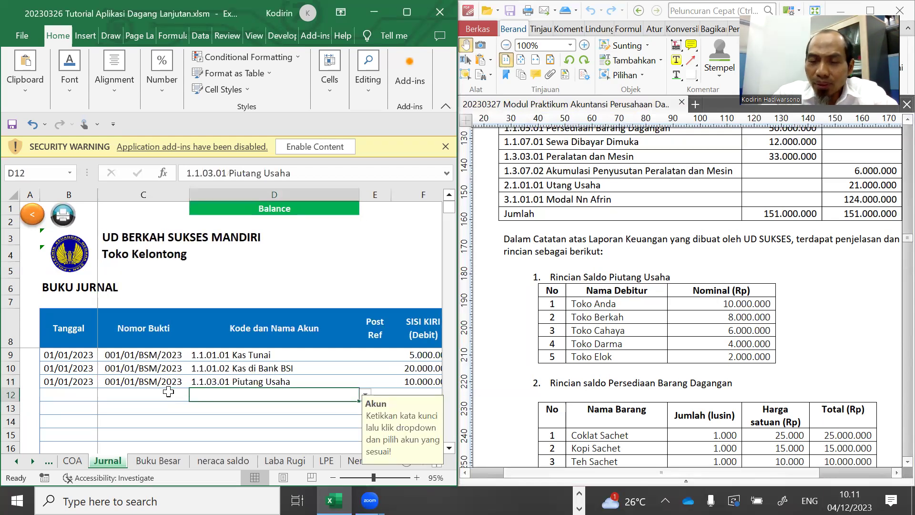
key("shift+Down")
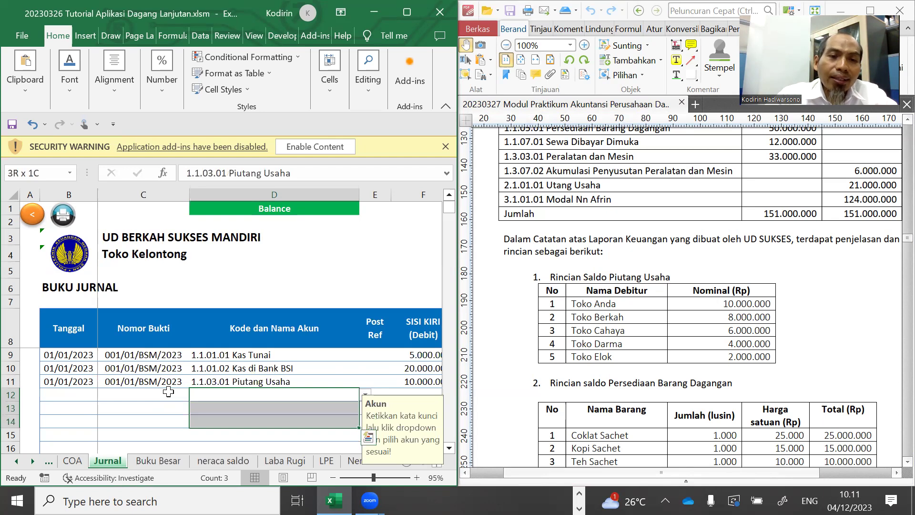
key("shift+Down")
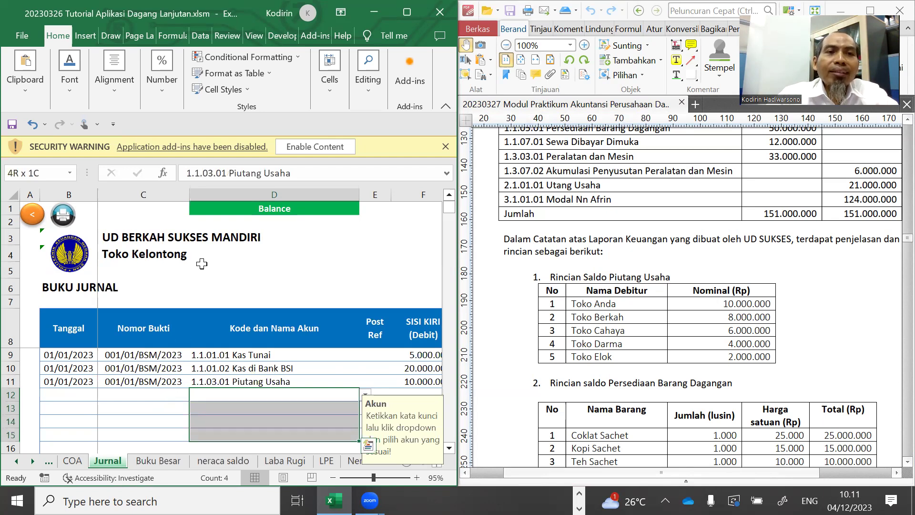
left_click(250, 381)
key("shift+Down")
key("shift+Down")
key("shift+Down")
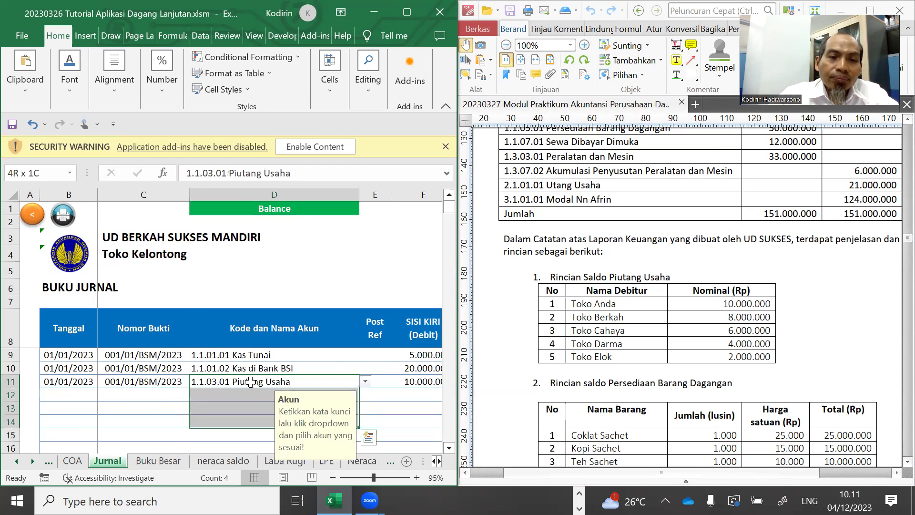
key("ctrl+d")
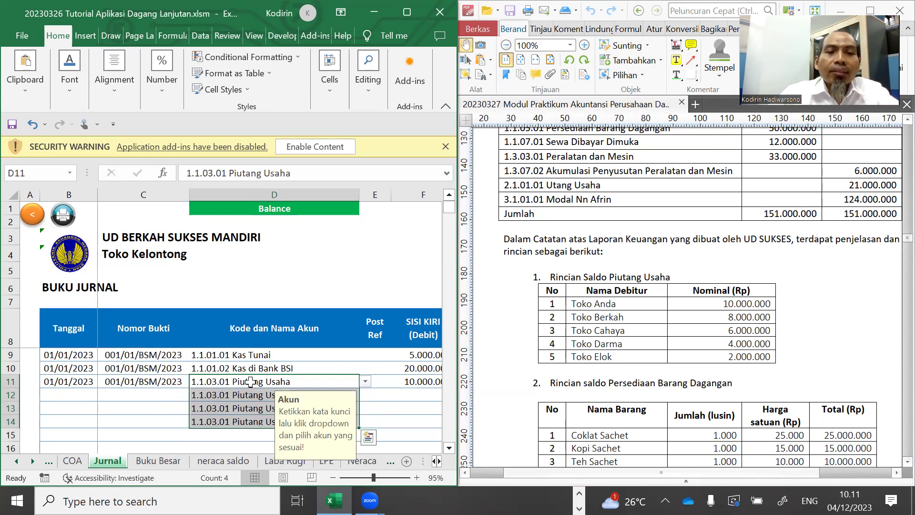
key("Down")
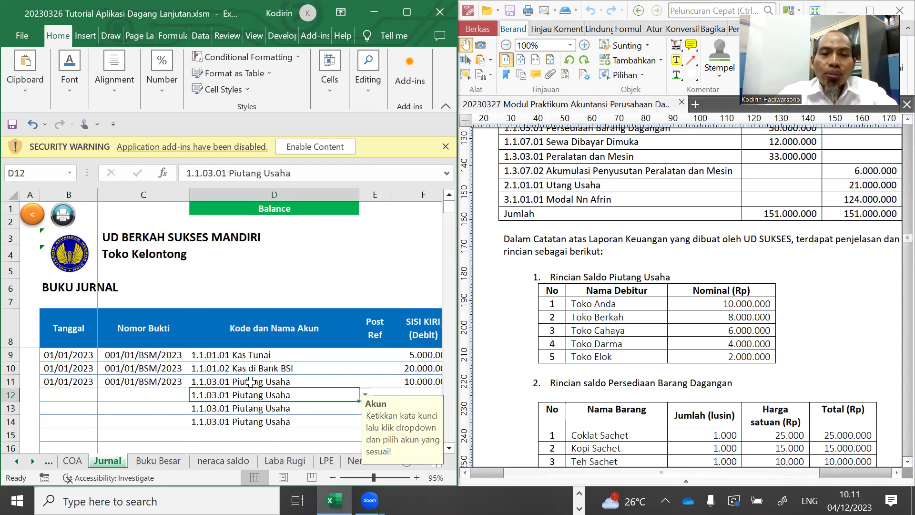
- Examine the trial balance totals and the receivable and inventory details in the case document, and locate the Persediaan Barang Dagangan entry in journal row 17
key("Right")
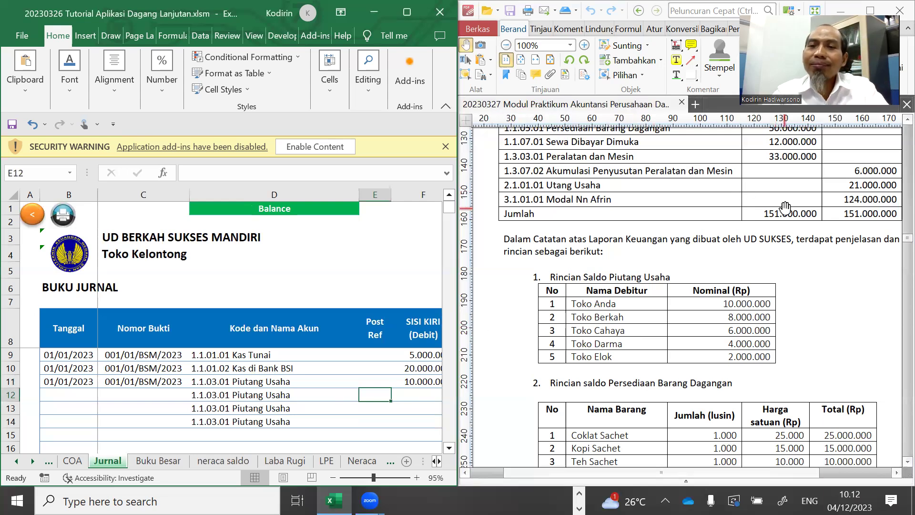
scroll(853, 345, "up", 3)
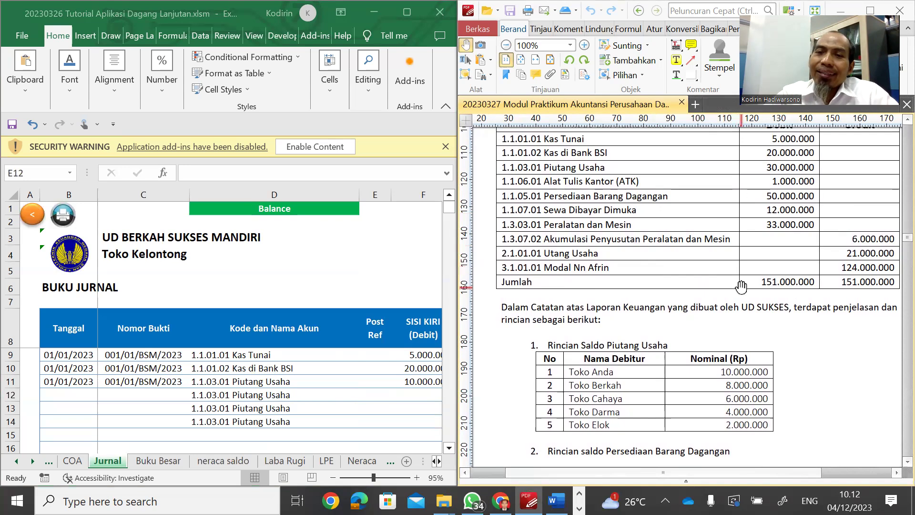
scroll(834, 369, "down", 2)
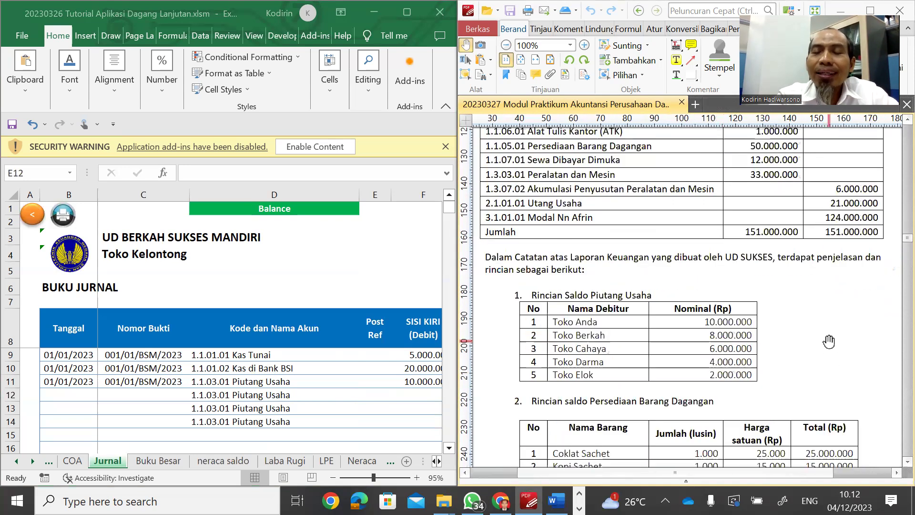
scroll(833, 307, "down", 3)
scroll(835, 380, "down", 1)
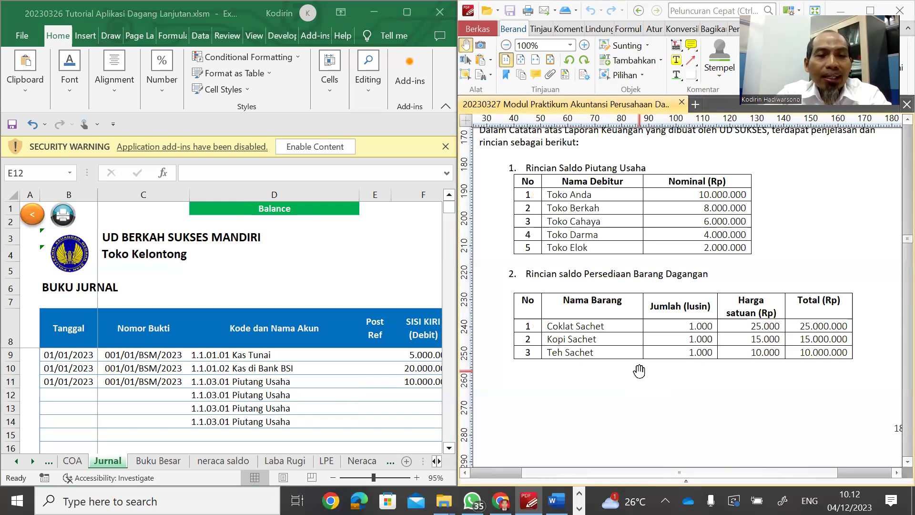
key("alt+Tab")
scroll(643, 378, "down", 1)
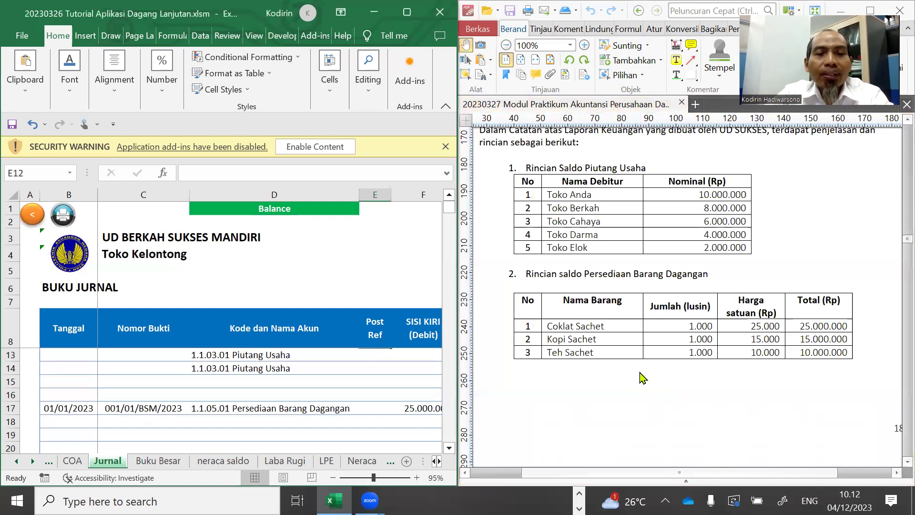
scroll(643, 378, "down", 1)
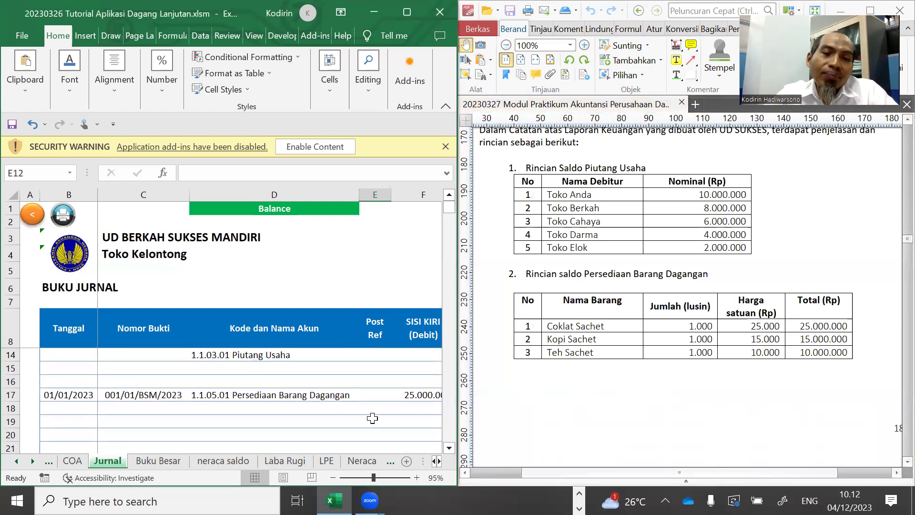
left_click(311, 396)
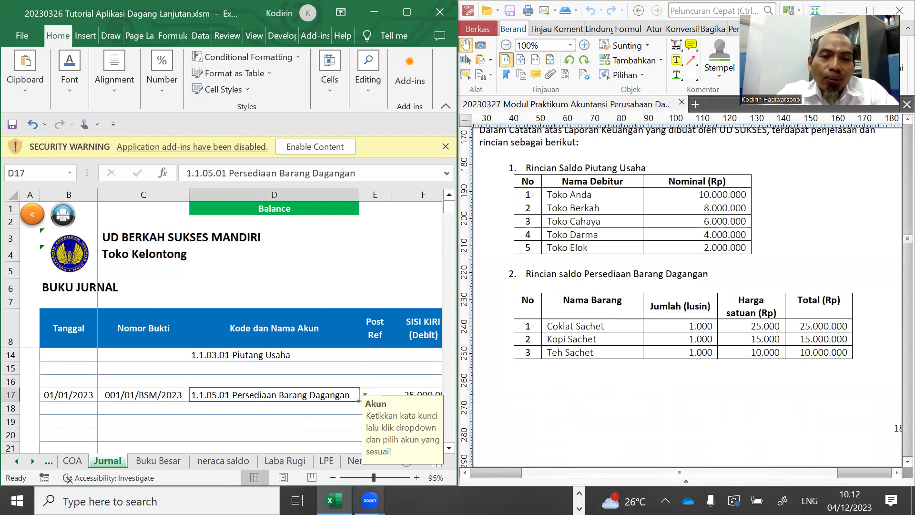
- Examine the account, debit amount and transaction description of the Persediaan Barang Dagangan entry in journal row 17
mouse_move(369, 500)
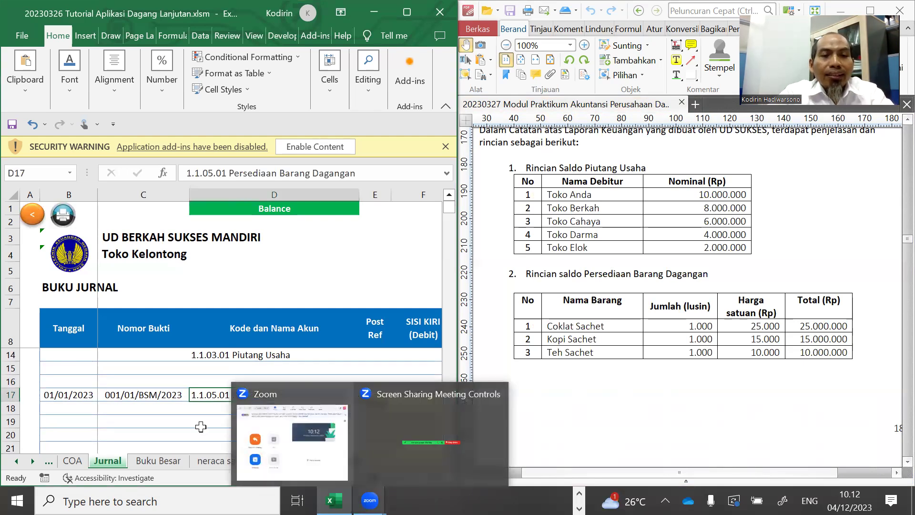
left_click(163, 396)
left_click(245, 393)
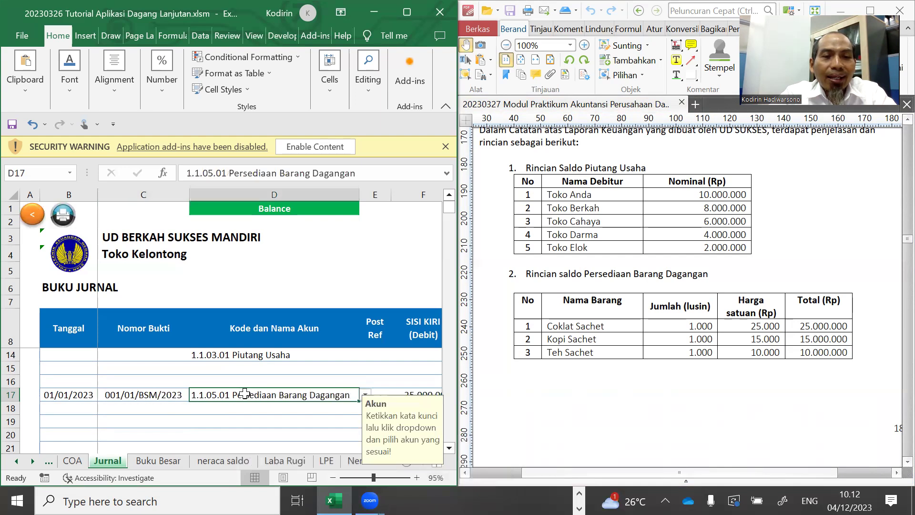
key("Tab")
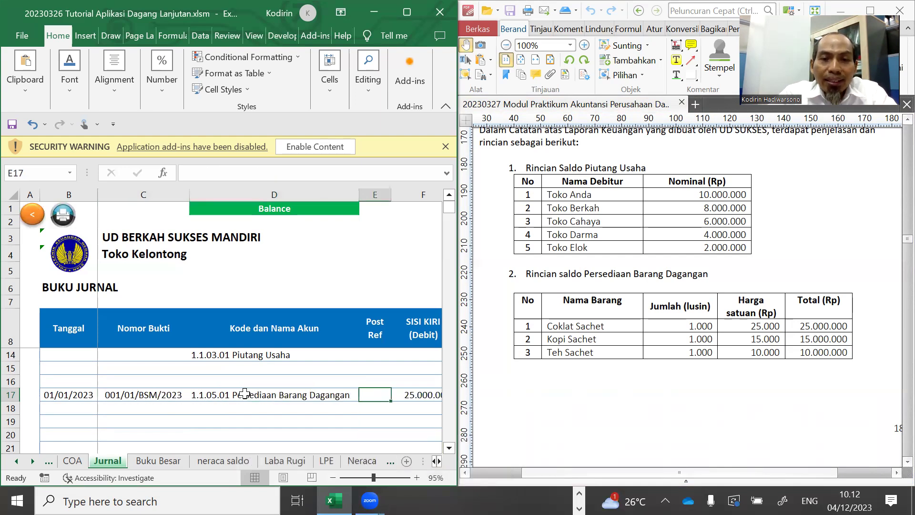
key("Tab")
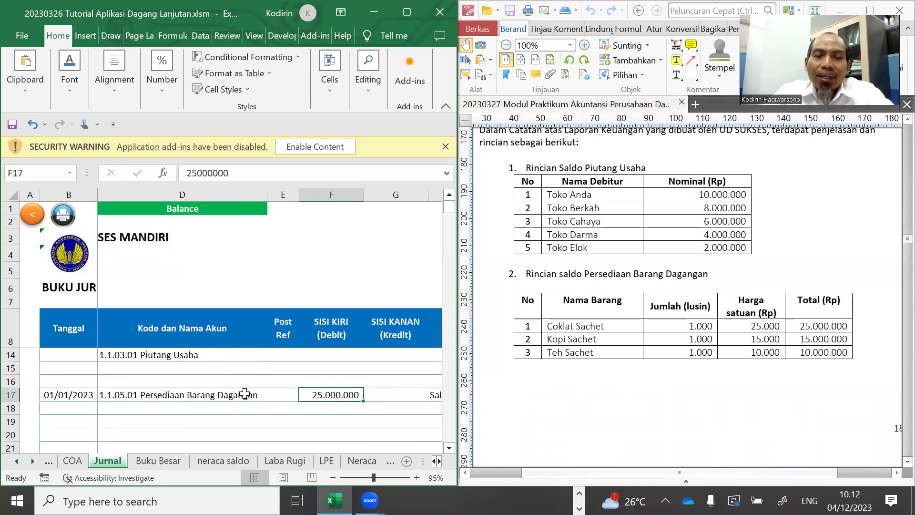
key("Tab")
key("Tab")
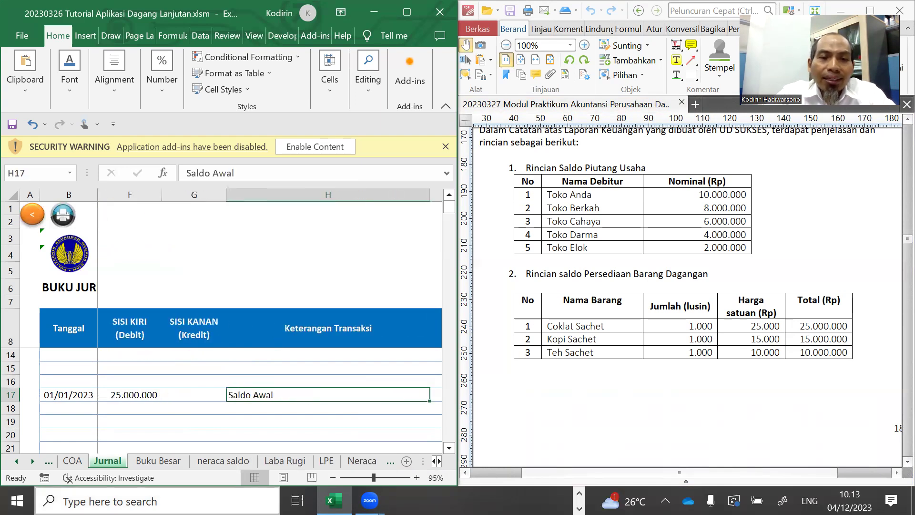
key("shift+Tab")
key("shift+Tab")
key("shift+Tab")
key("shift+Tab")
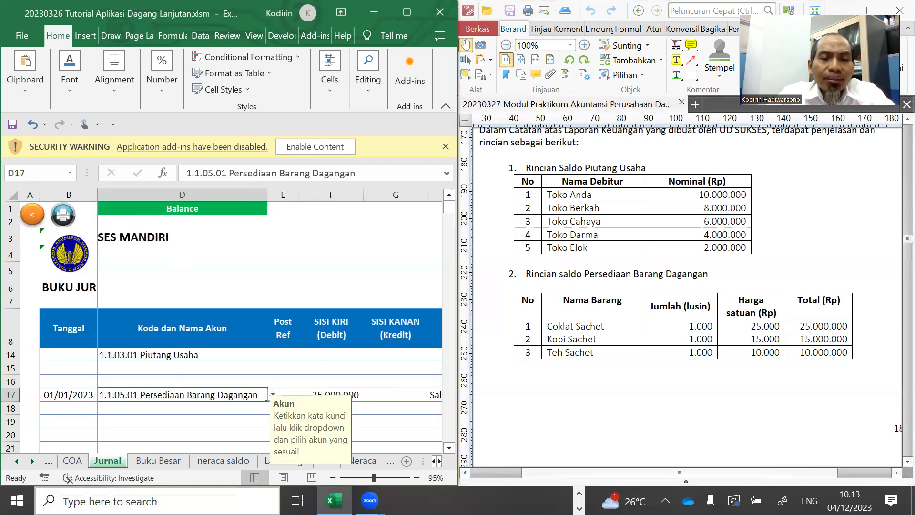
key("Tab")
key("Tab")
key("Tab")
key("Tab")
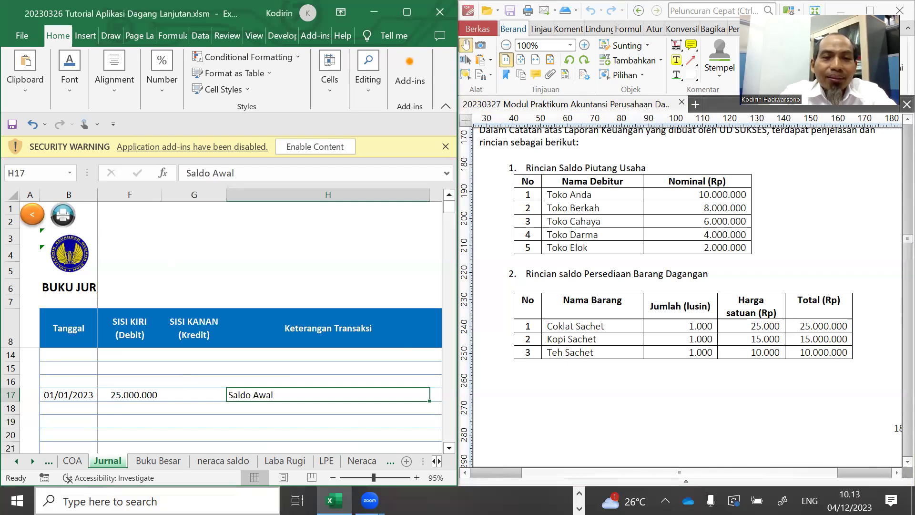
- Compare the Keterangan Transaksi descriptions of the opening balance entries from row 17 up to rows 9–11, returning to row 17
key("Up")
key("Up")
key("Up")
key("Up")
key("Up")
key("Up")
key("Up")
key("Up")
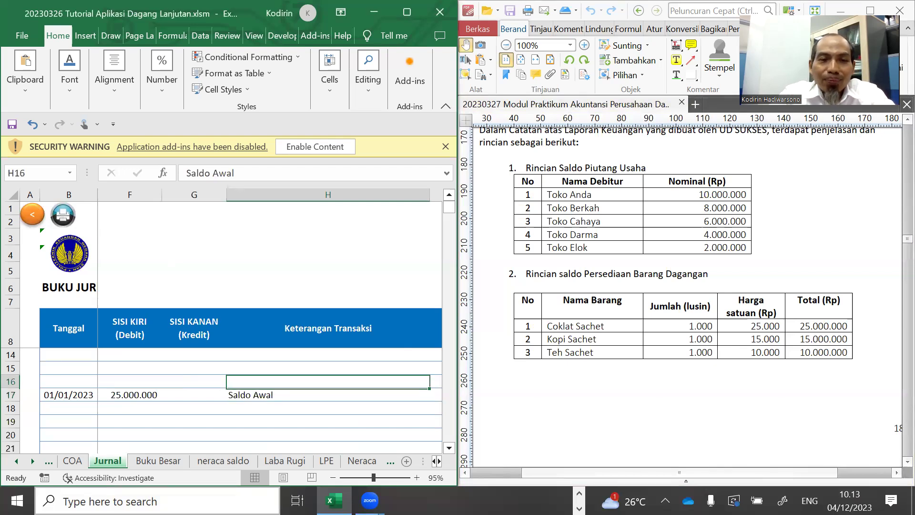
key("Down")
key("Down")
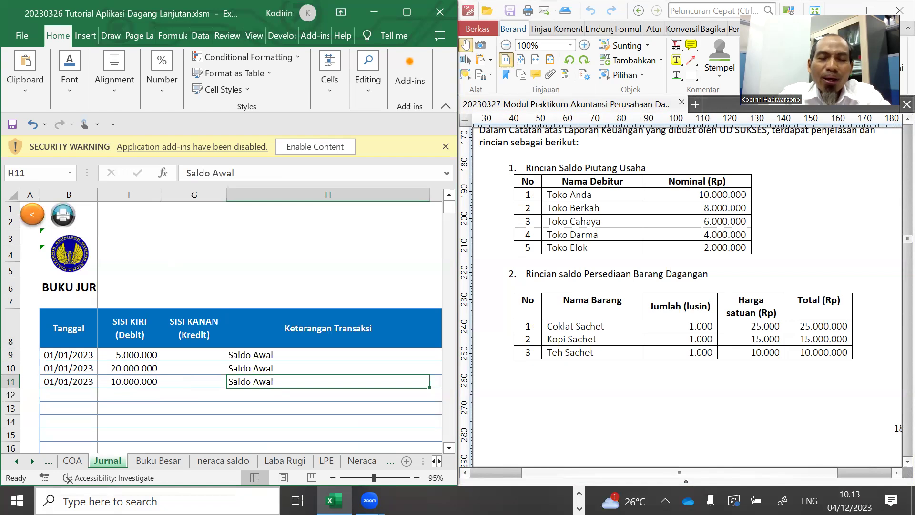
key("Down")
key("Down")
key("Down")
key("Down")
key("Down")
key("Down")
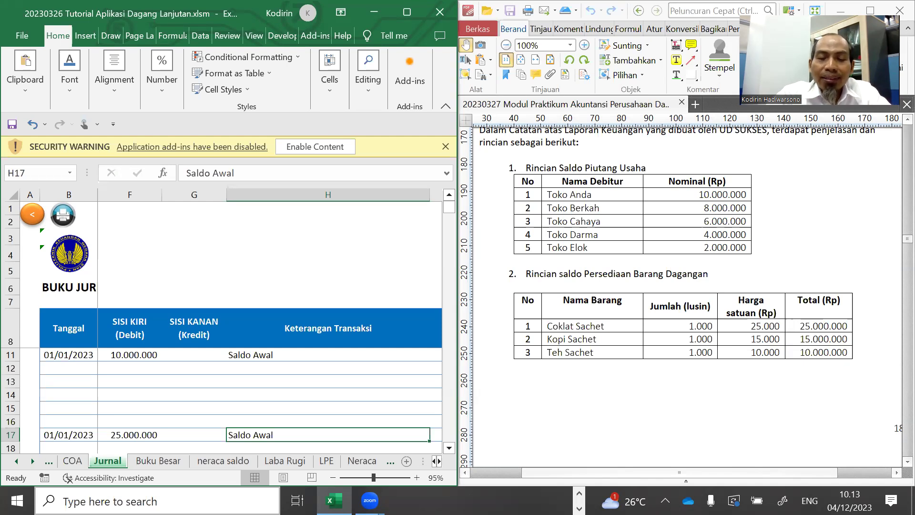
- Clear the Buku Pembantu entry for the Persediaan Barang Dagangan line in row 17
key("Tab")
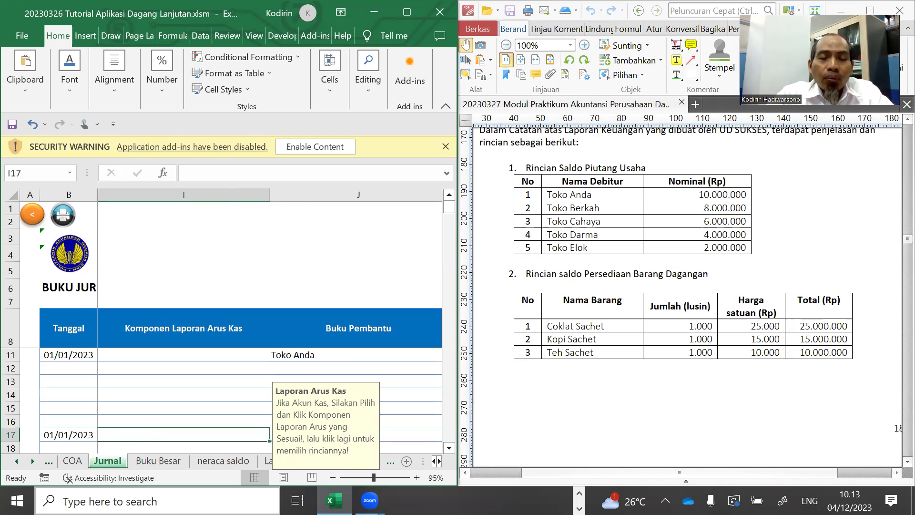
key("Tab")
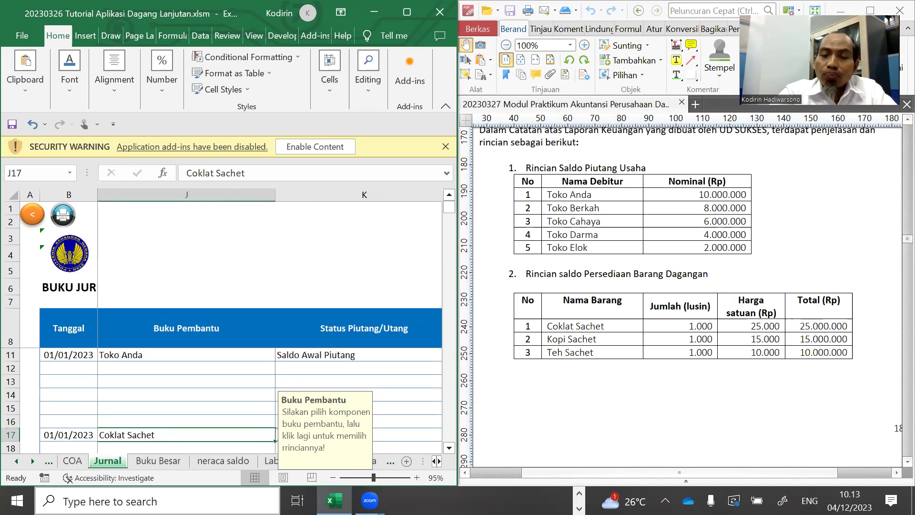
key("Delete")
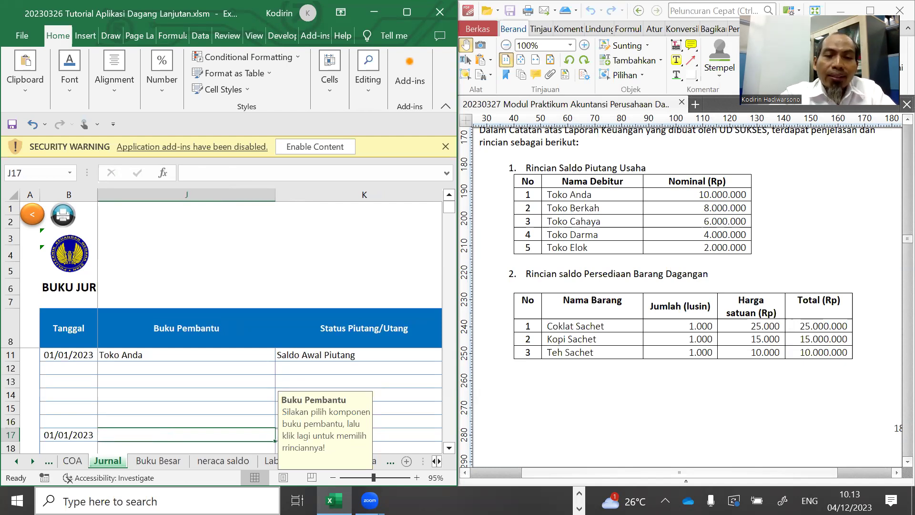
key("Tab")
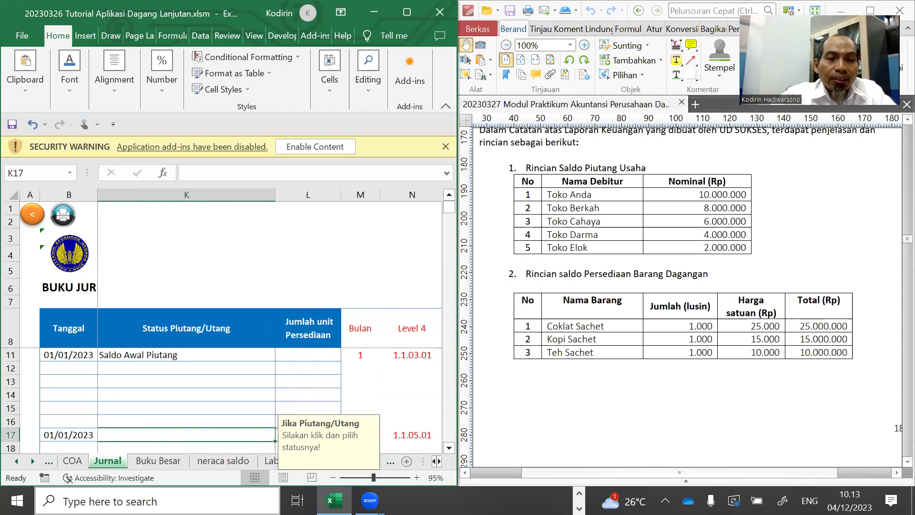
key("shift+Tab")
key("Down")
key("Down")
key("Down")
key("Down")
key("Down")
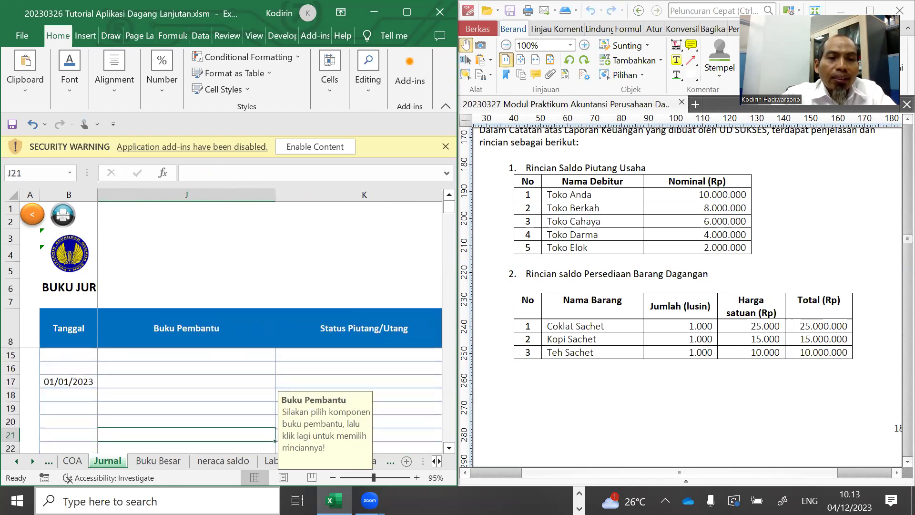
- Choose the Persediaan component in the Buku Pembantu cell of row 17 and select Coklat Sachet from it
left_click(139, 368)
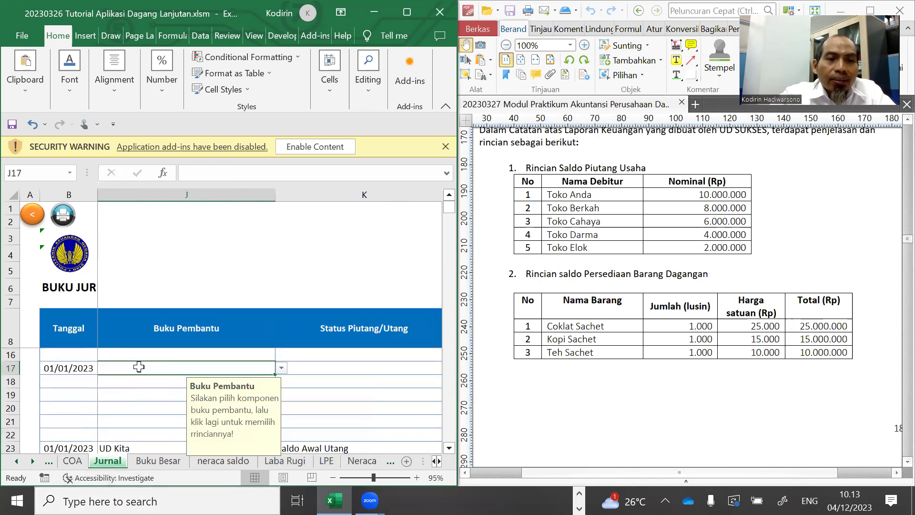
left_click(281, 367)
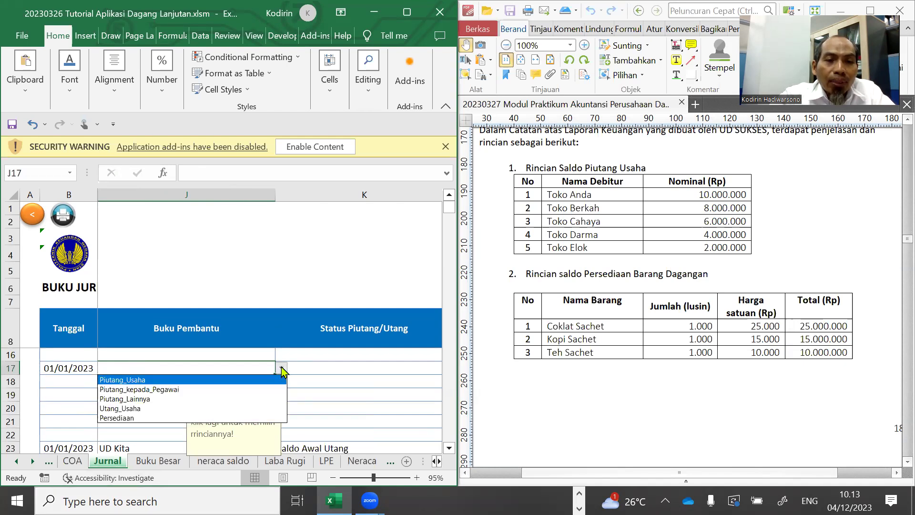
left_click(141, 423)
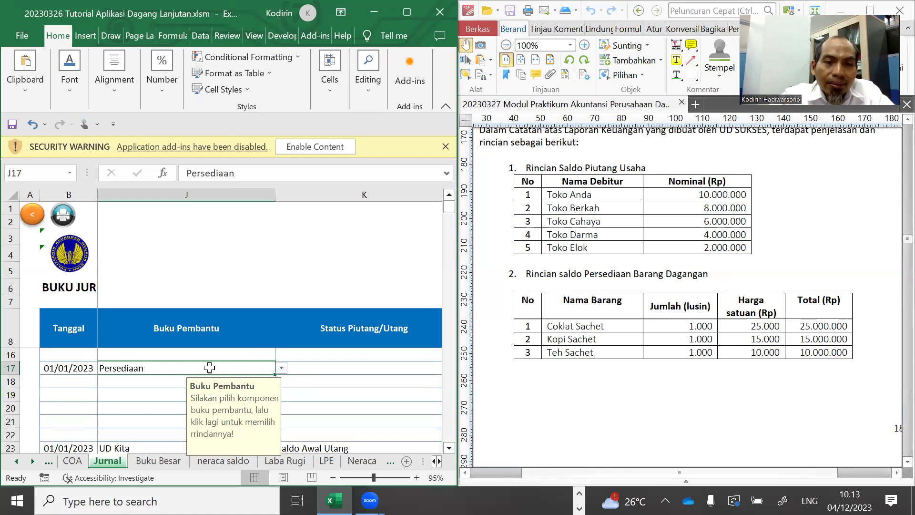
left_click(282, 368)
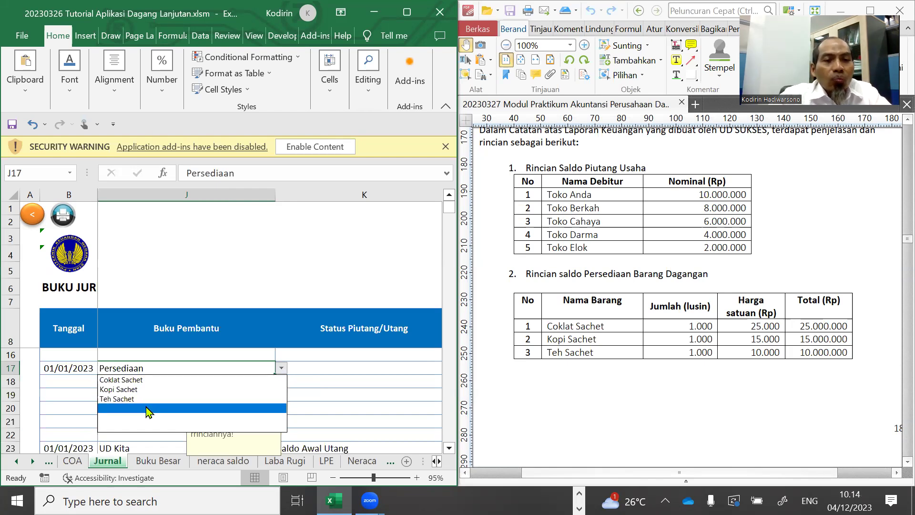
left_click(138, 380)
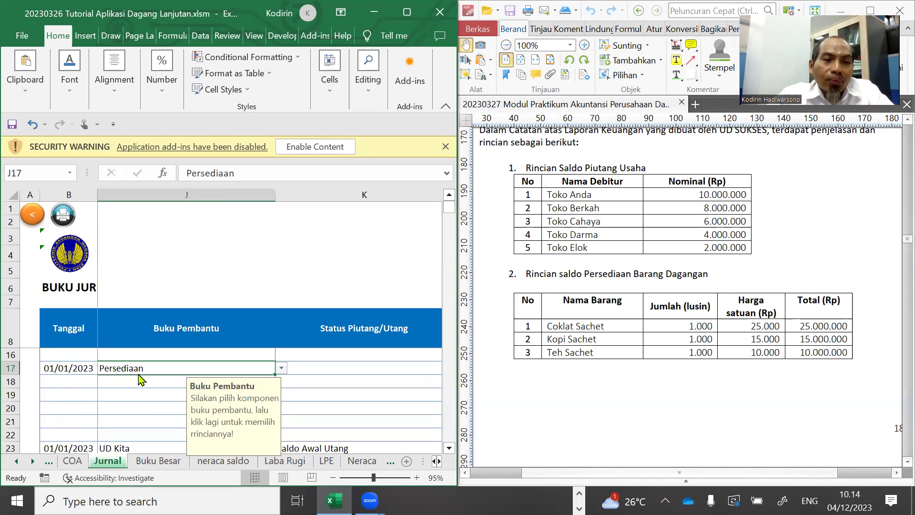
left_click(281, 368)
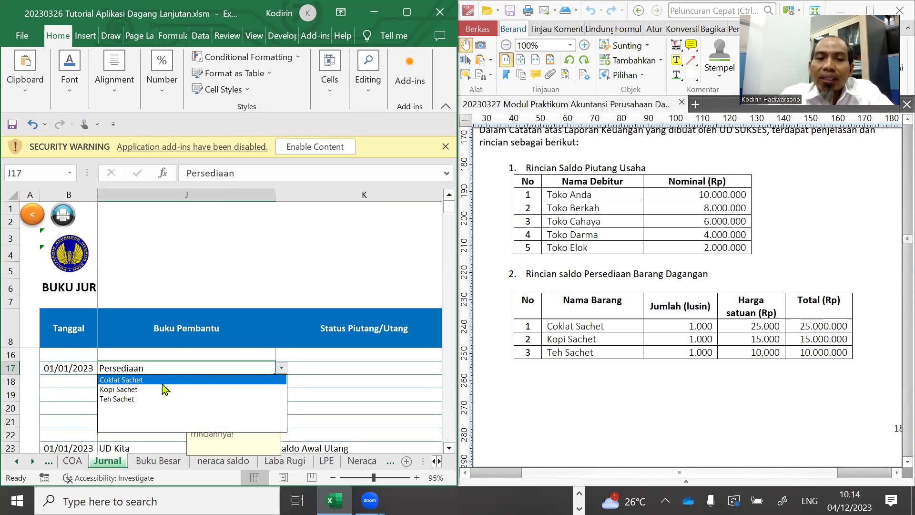
left_click(142, 381)
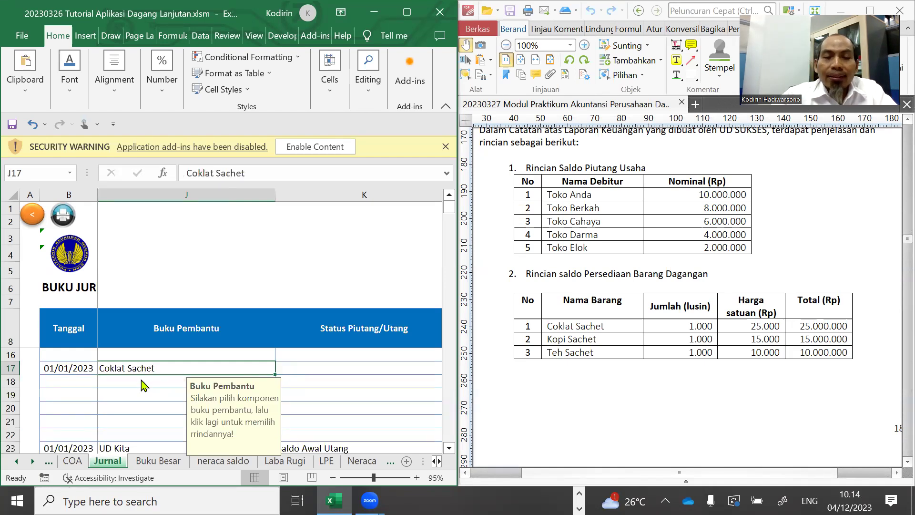
- Clear the Jumlah unit Persediaan value in row 17 and enter 1000
key("Tab")
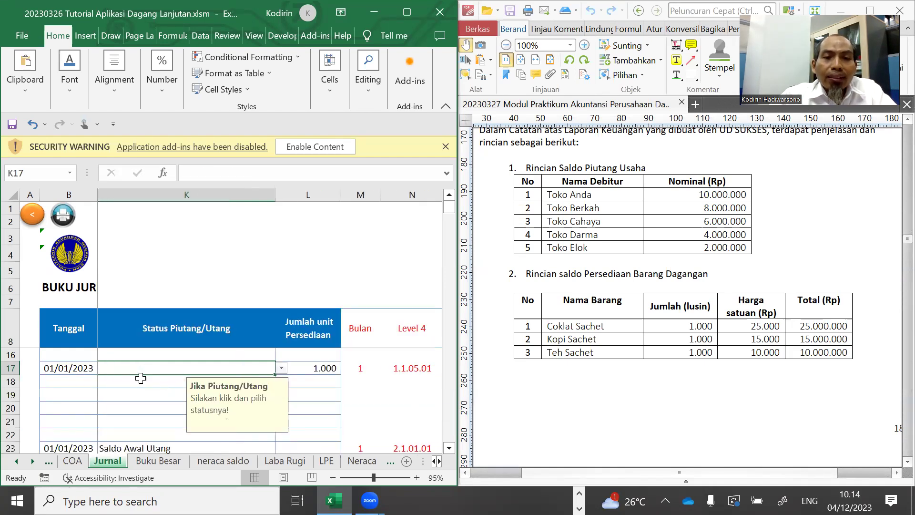
key("Tab")
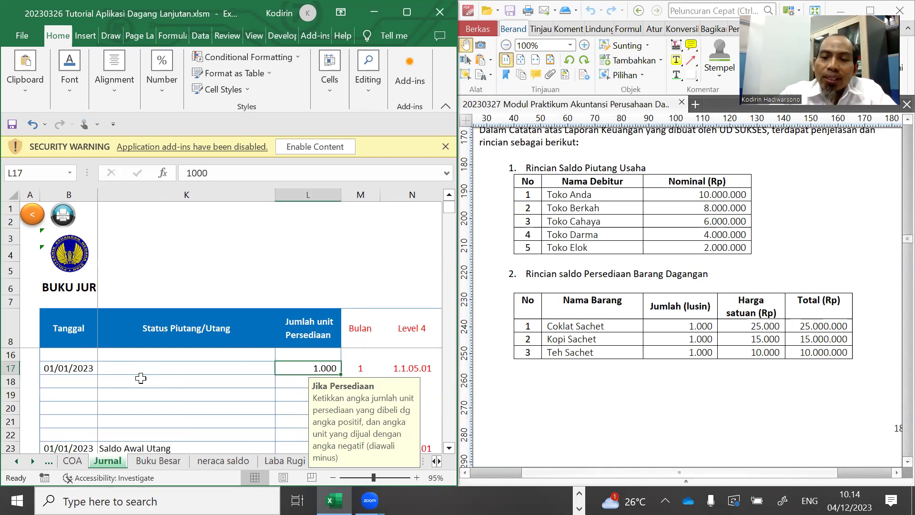
key("Delete")
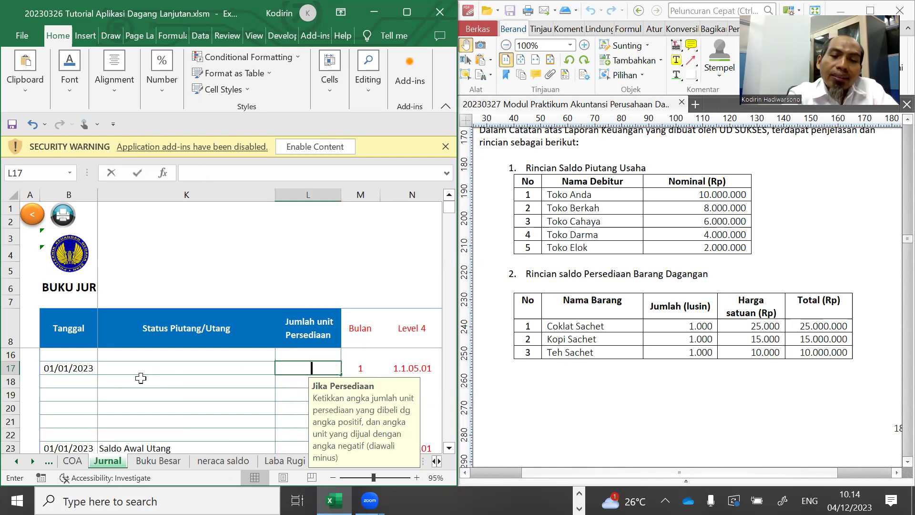
type("1000")
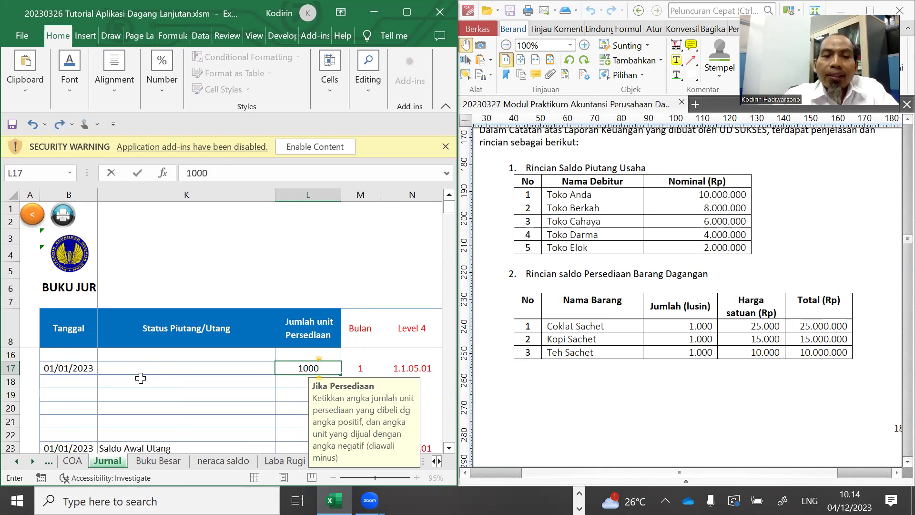
key("Return")
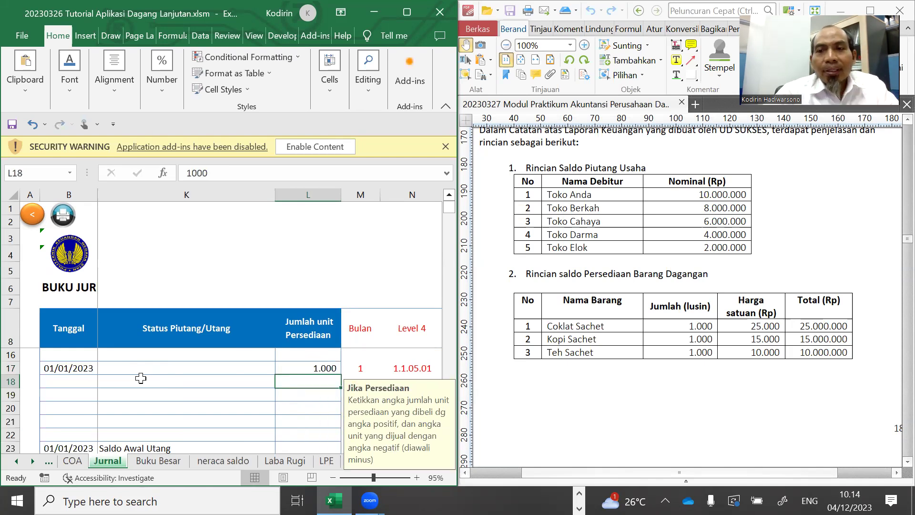
key("Up")
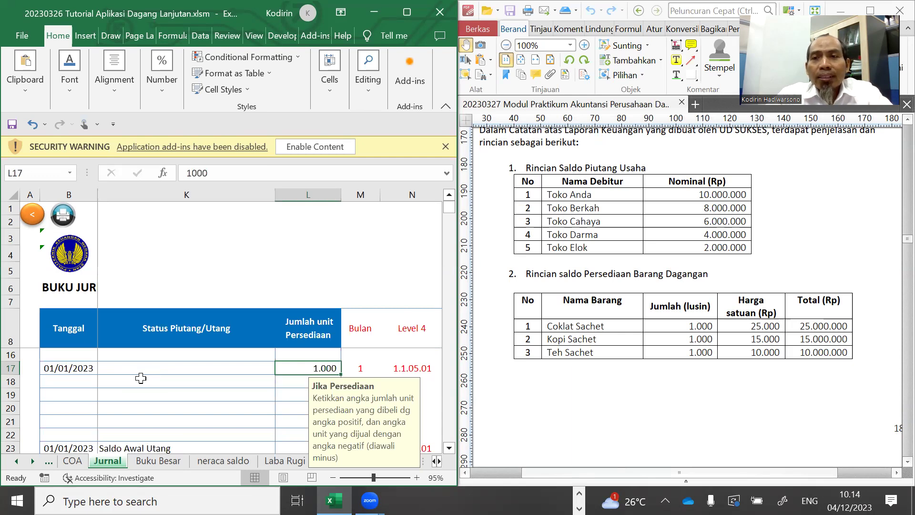
- Fill the account 1.1.05.01 Persediaan Barang Dagangan from D17 down through D19 in the journal
key("Left")
key("Left")
key("Left")
key("Left")
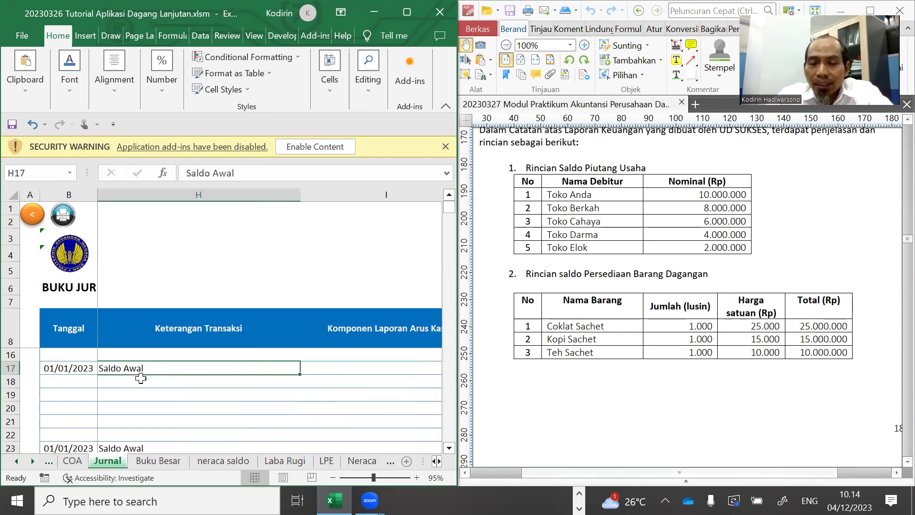
key("Left")
key("Left")
key("Left")
key("Left")
key("Left")
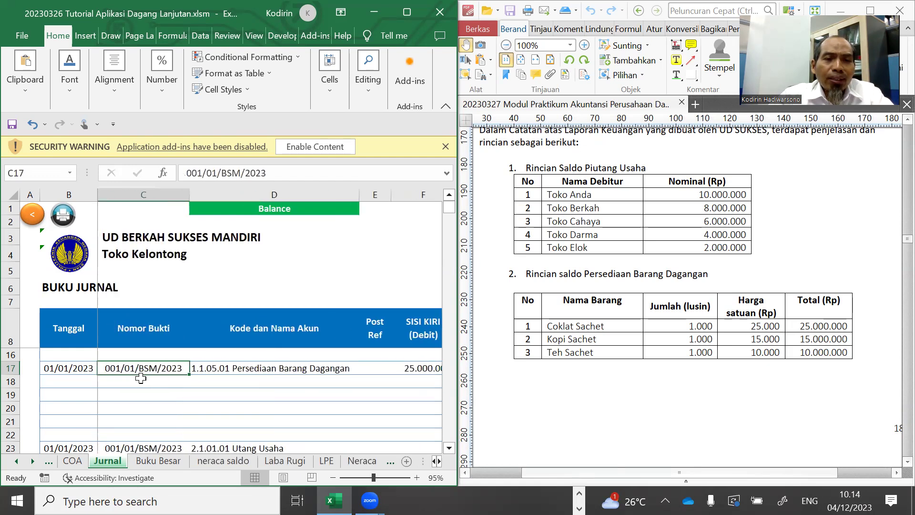
key("Right")
key("shift+Down")
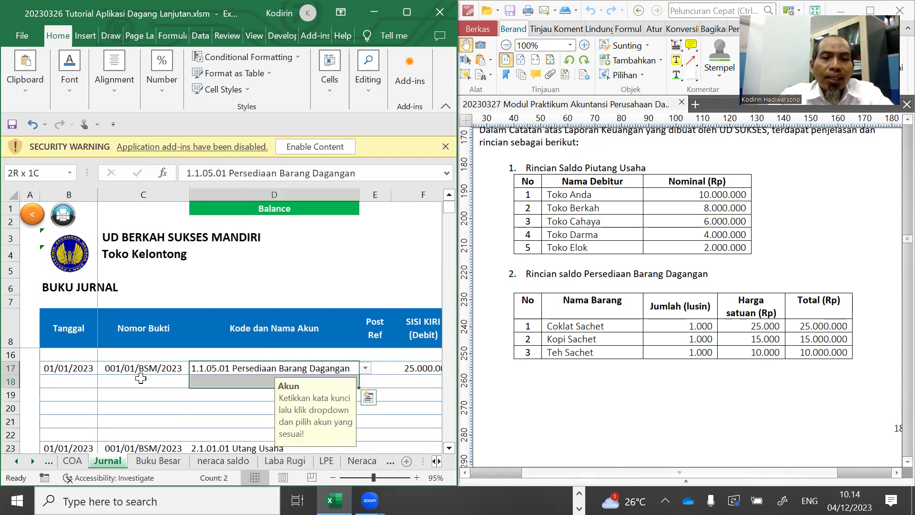
key("shift+Down")
key("ctrl+d")
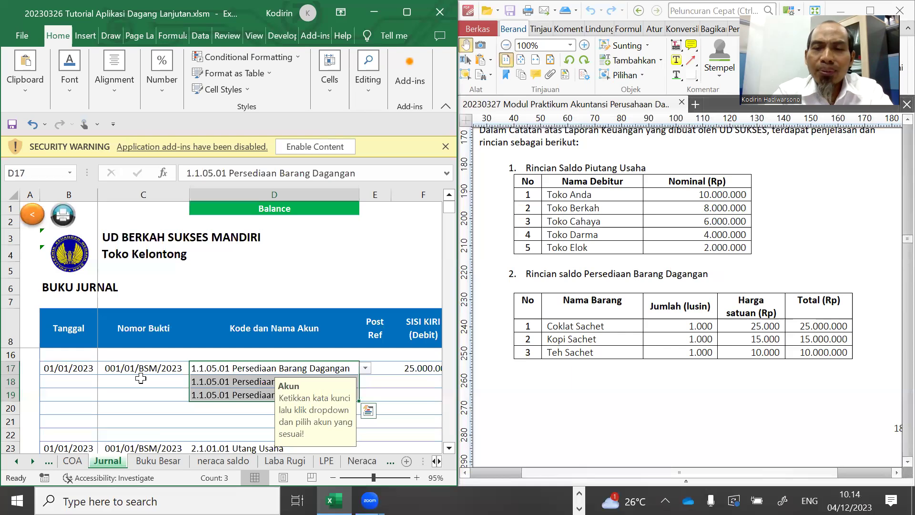
- Examine the trial balance and the Utang Usaha balance details in the case document, and locate the Utang Usaha entry in journal row 23
left_click(833, 375)
left_click(823, 219)
left_click_drag(852, 195, 789, 313)
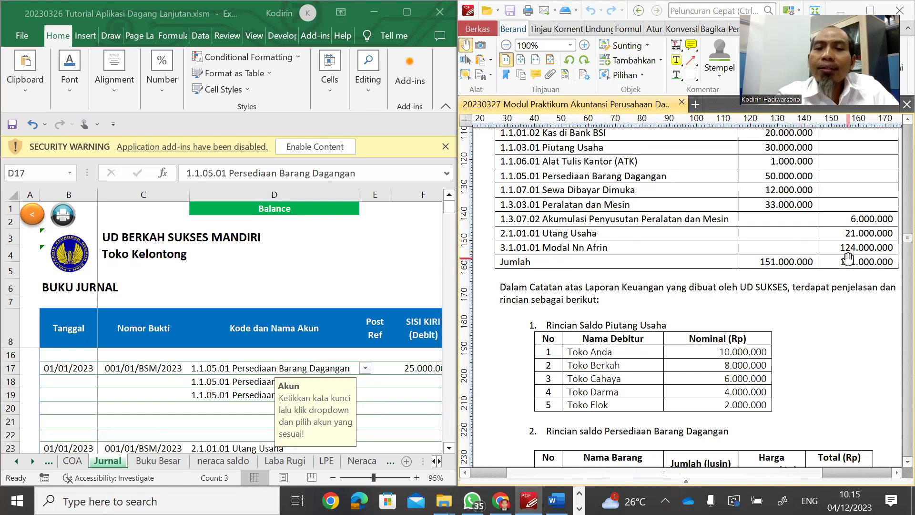
scroll(840, 410, "down", 5)
scroll(834, 250, "down", 12)
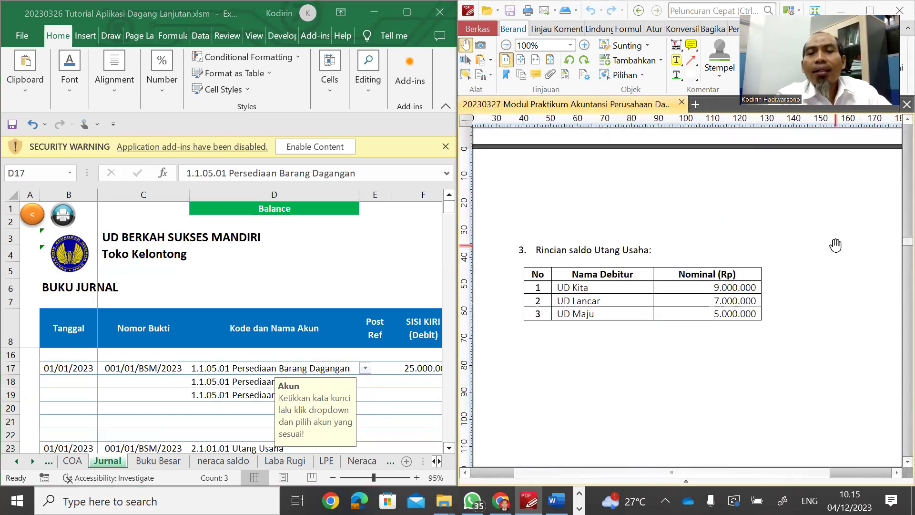
left_click_drag(837, 427, 826, 403)
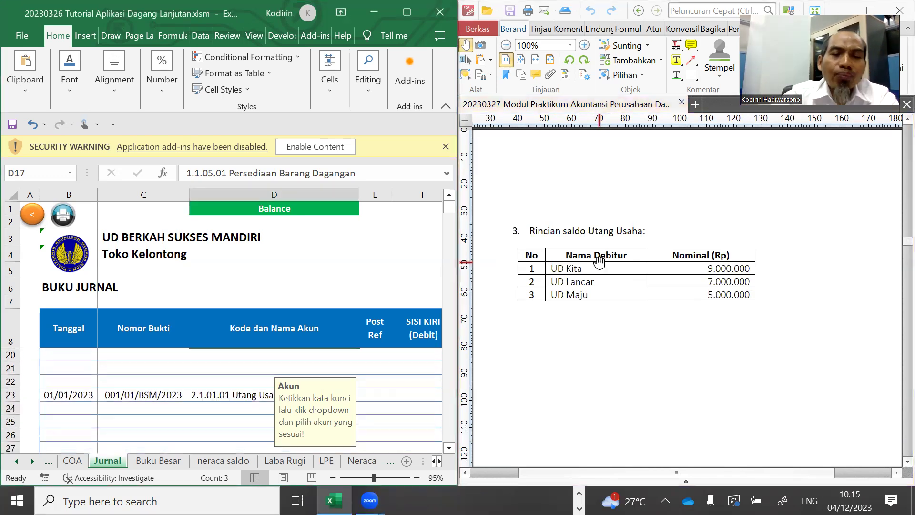
- Clear the Buku Pembantu entry of the Utang Usaha line in journal row 23
left_click(241, 395)
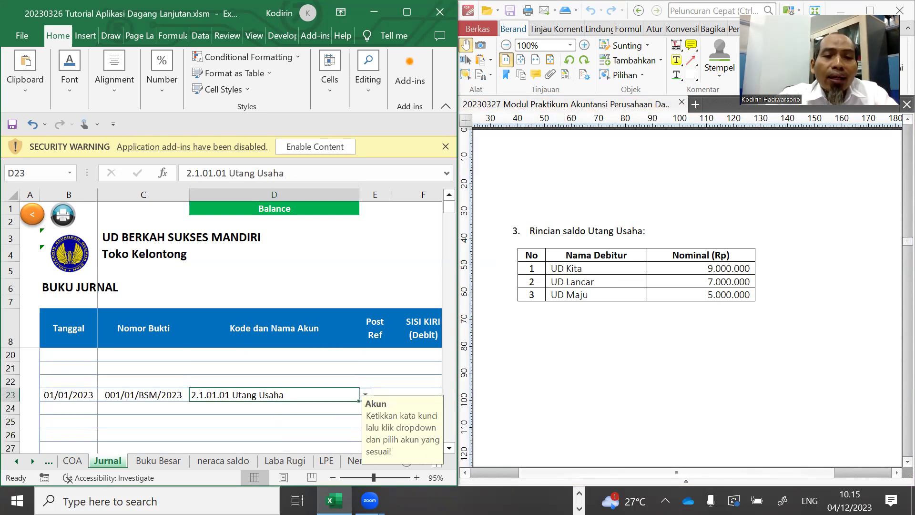
key("Right")
key("Right")
key("Right")
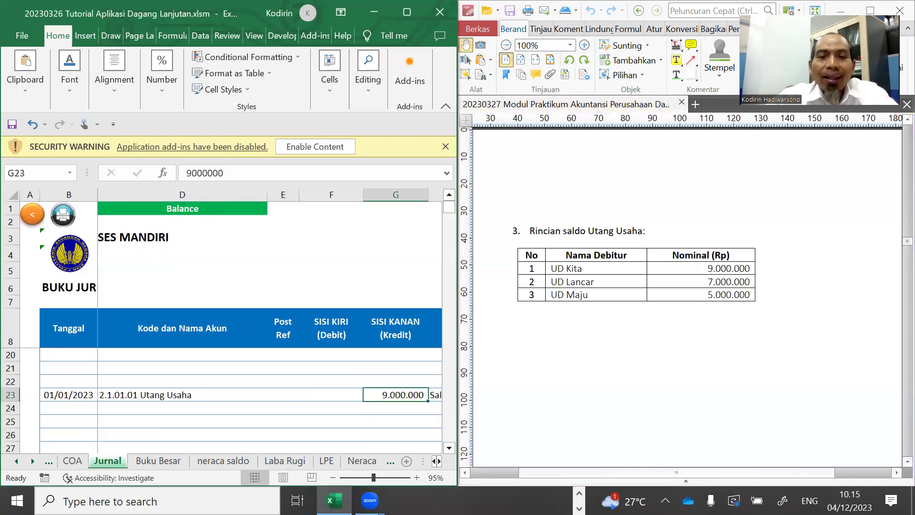
key("Right")
key("Right")
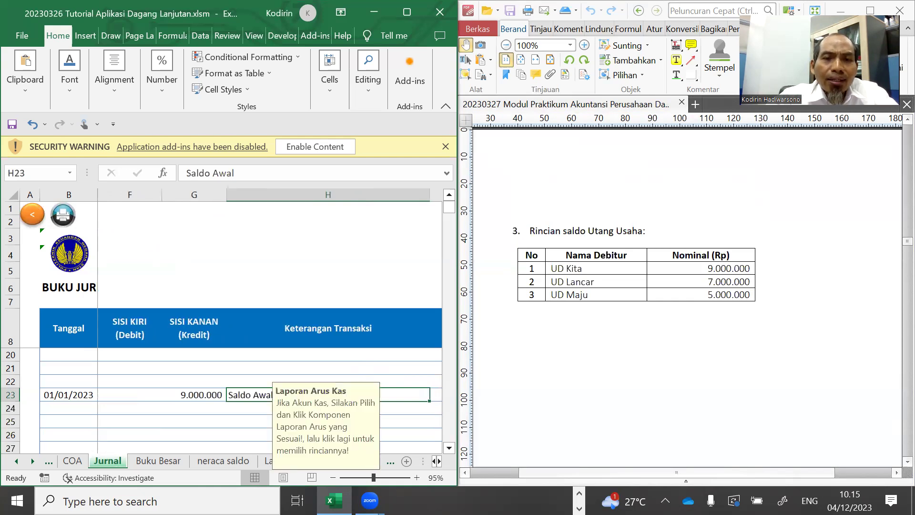
key("Right")
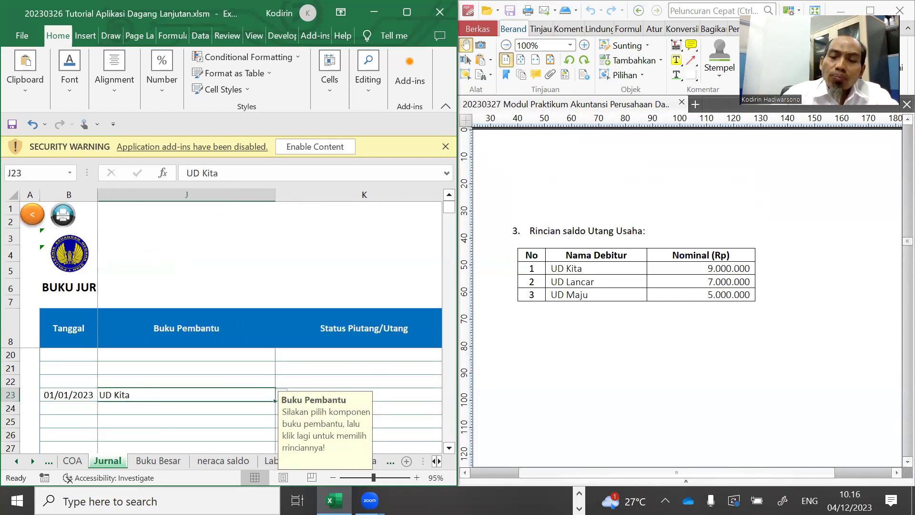
key("Delete")
key("Down")
key("Down")
key("Down")
key("Down")
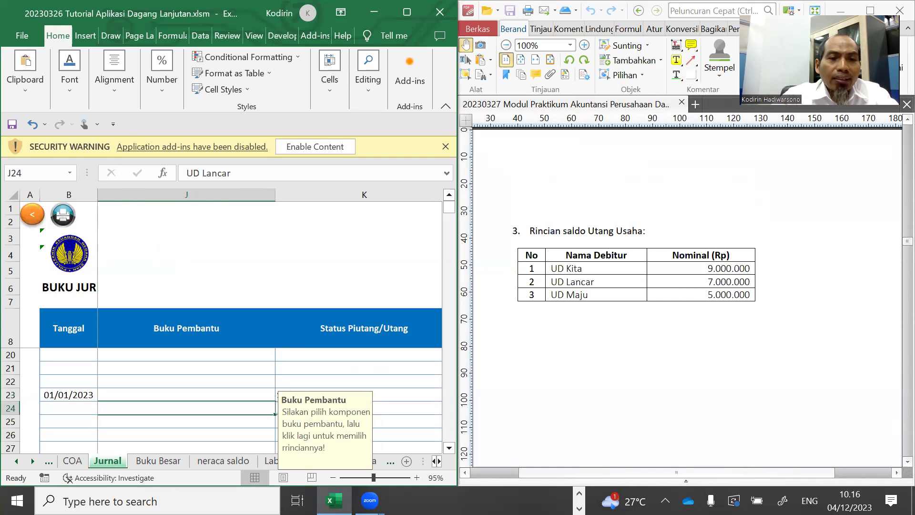
key("Up")
key("Up")
key("Up")
key("Up")
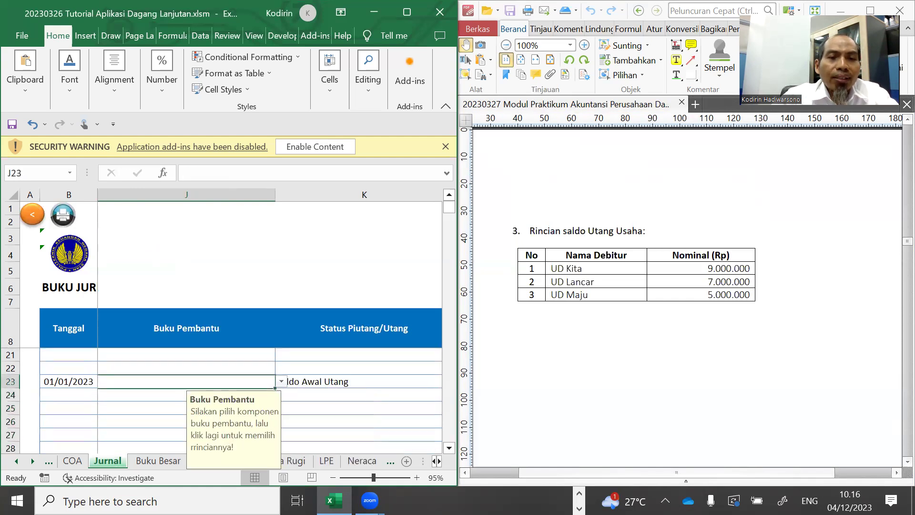
- Choose the Utang_Usaha component in the Buku Pembantu cell of row 23 and select UD Kita from it
left_click(281, 381)
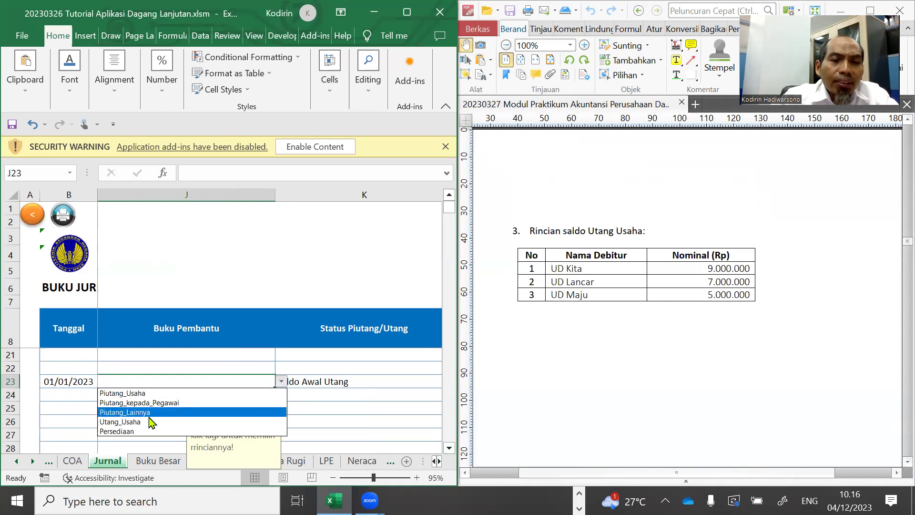
left_click(137, 426)
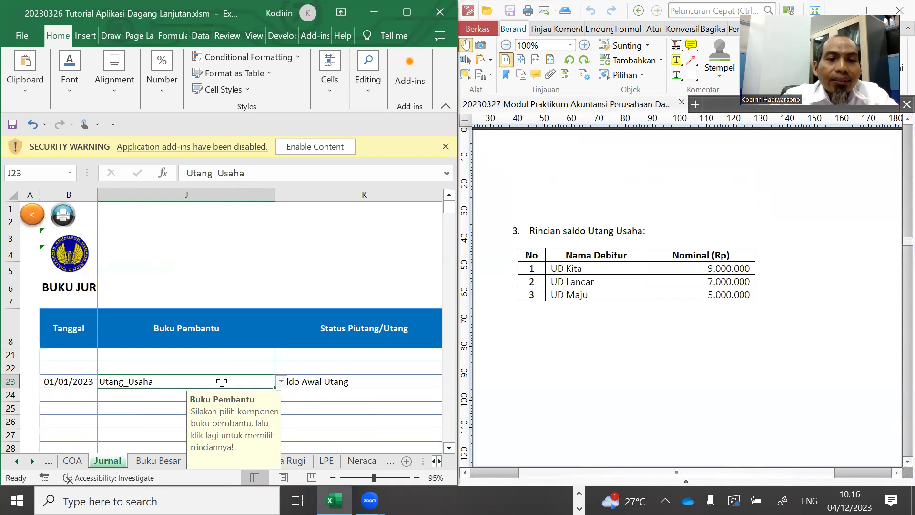
left_click(282, 383)
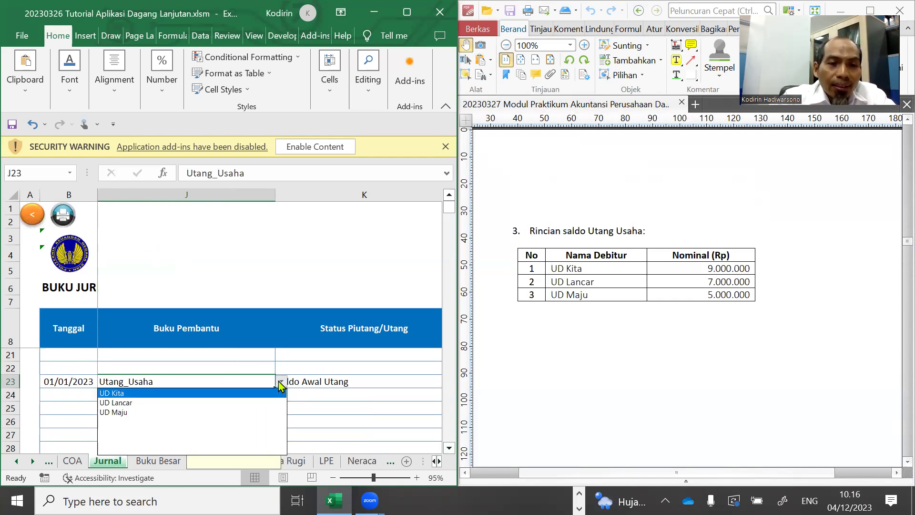
left_click(159, 396)
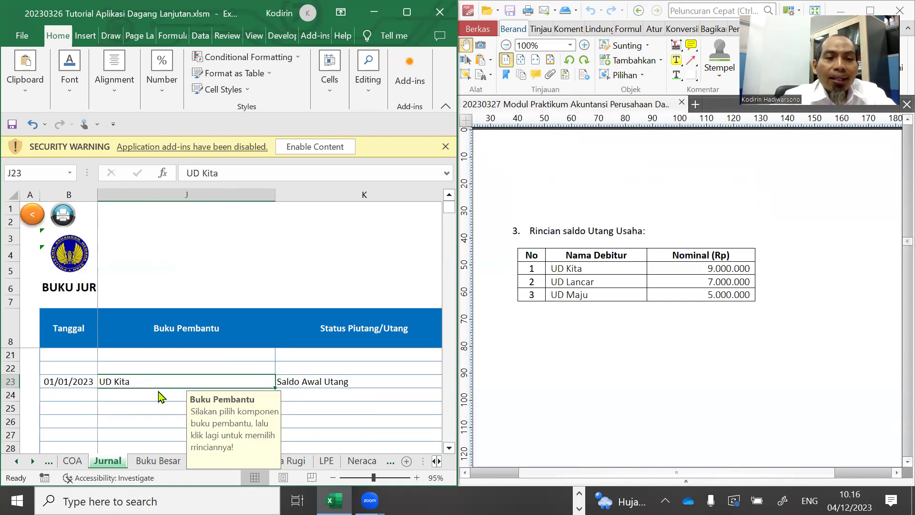
- Clear the Status Piutang/Utang cell in row 23 and select Saldo Awal Utang for it
left_click(299, 382)
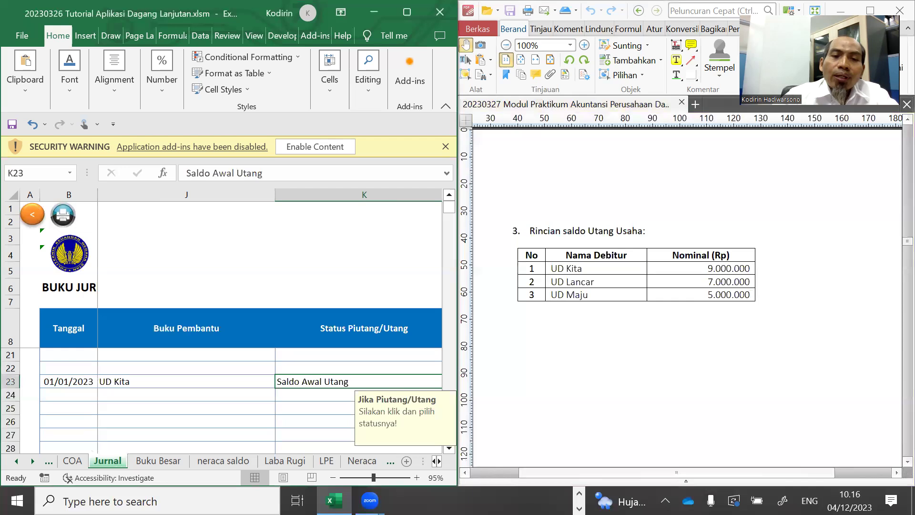
key("Delete")
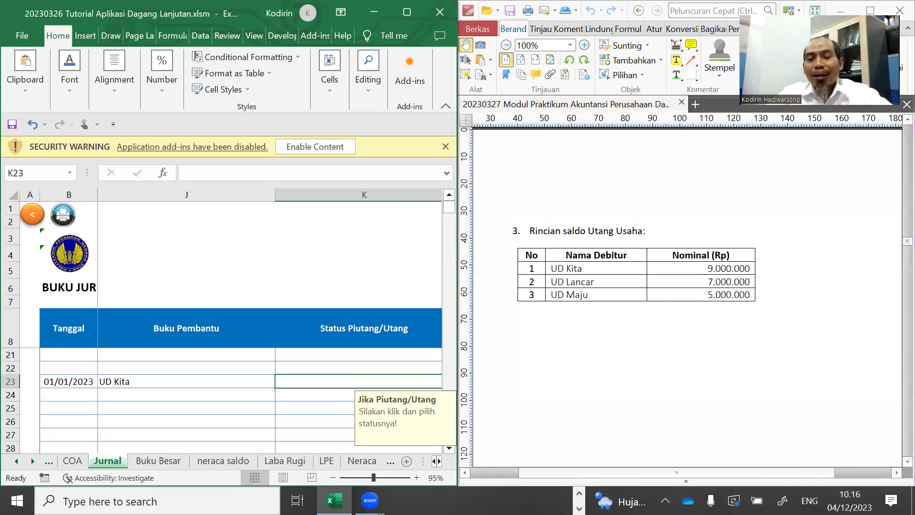
key("Right")
key("Left")
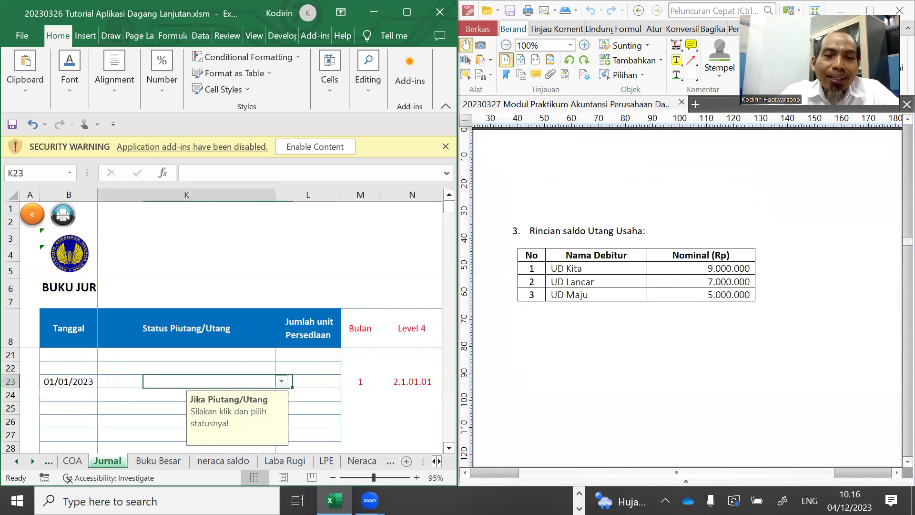
left_click(281, 383)
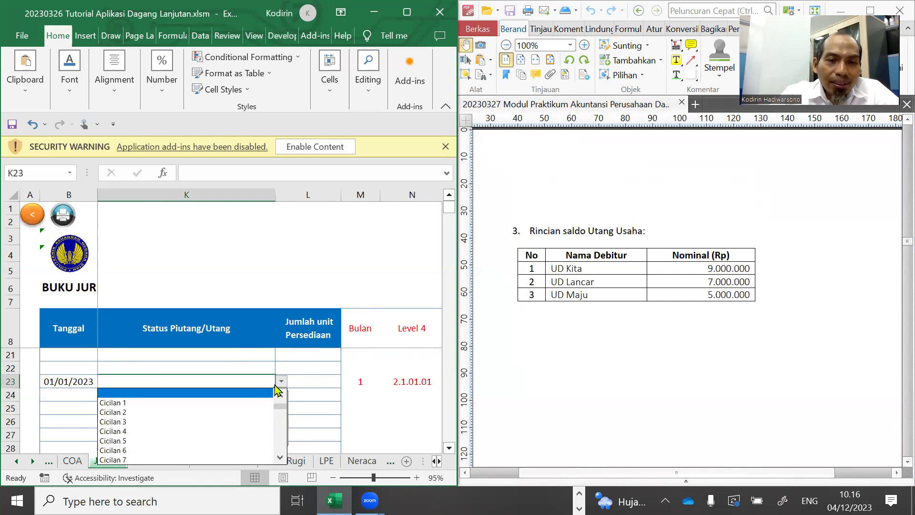
left_click(280, 396)
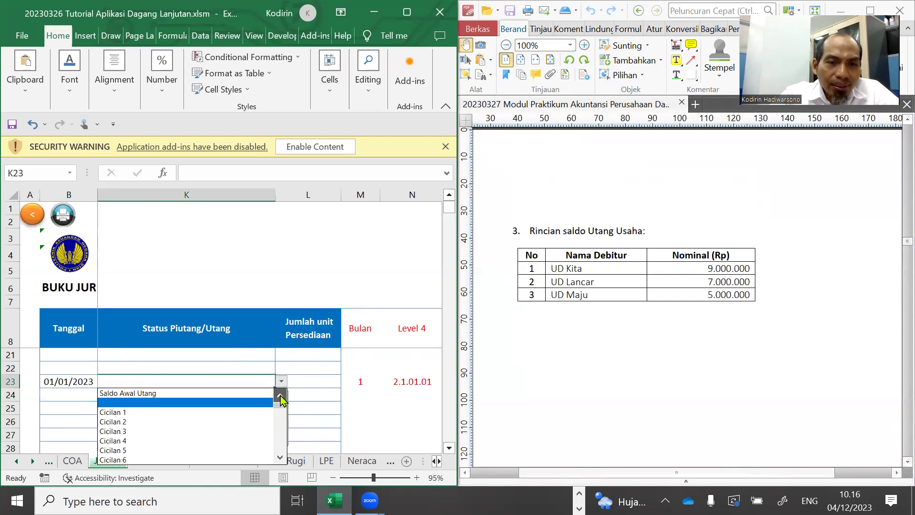
left_click(281, 396)
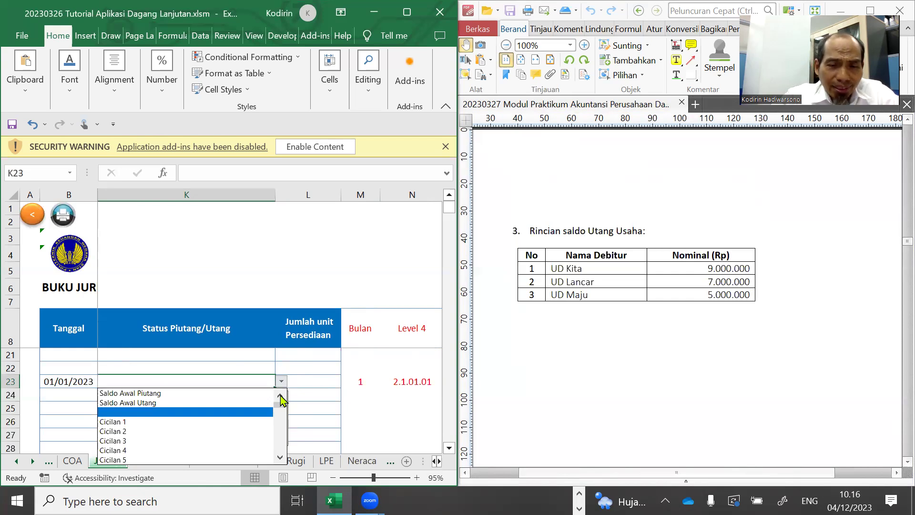
left_click(151, 404)
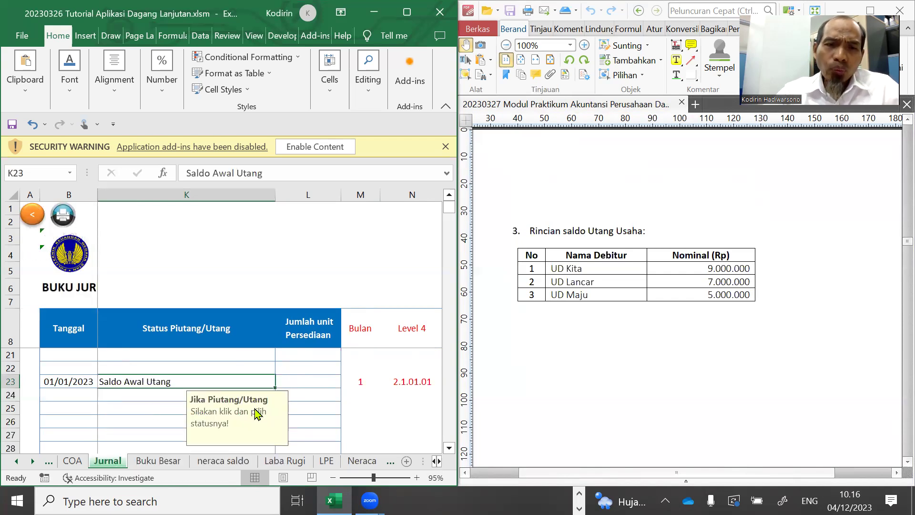
- Fill the account 2.1.01.01 Utang Usaha from D23 down through D25 in the journal
key("Return")
key("Left")
key("Left")
key("Left")
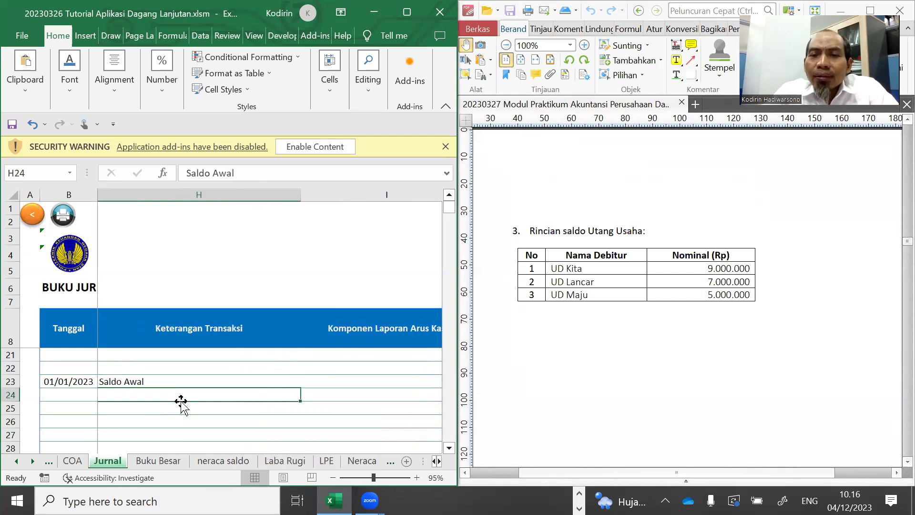
key("Left")
key("Left")
key("Left")
key("Left")
key("Left")
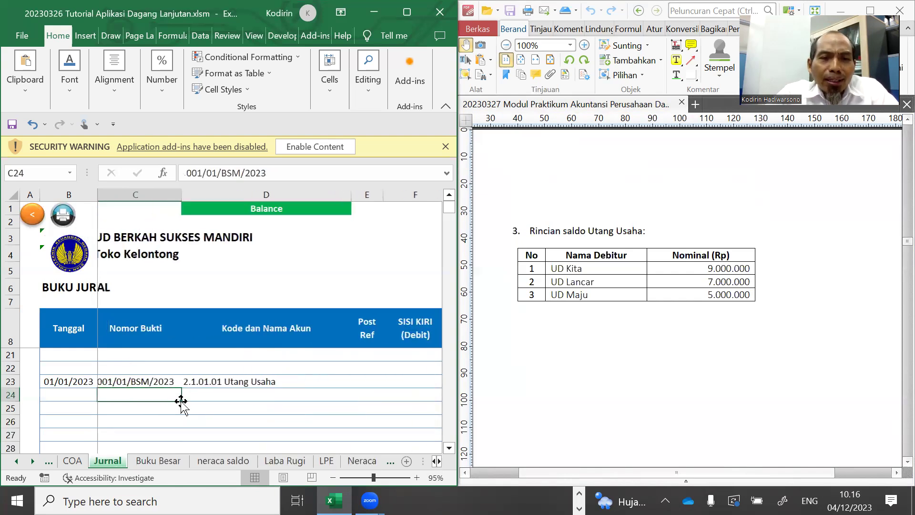
key("Left")
key("Left")
key("Right")
key("Left")
key("Right")
key("Up")
key("Right")
key("Right")
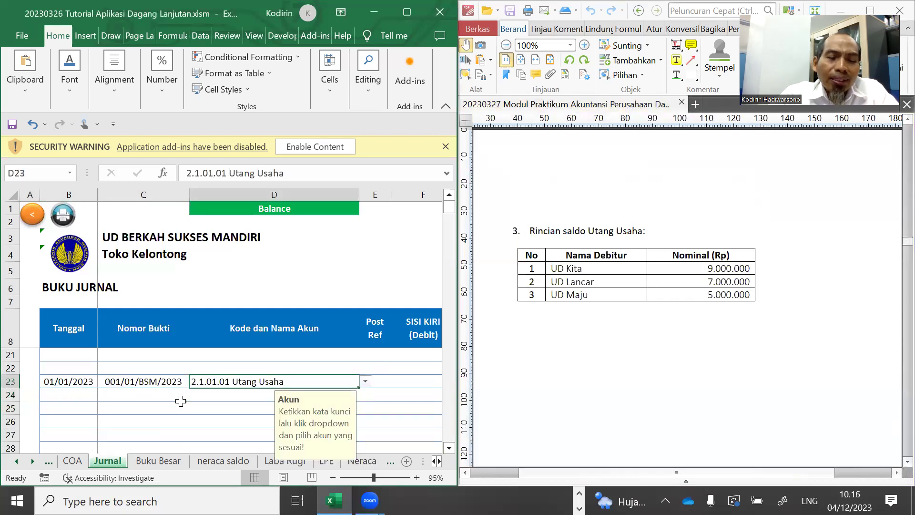
key("shift+Down")
key("shift+Down")
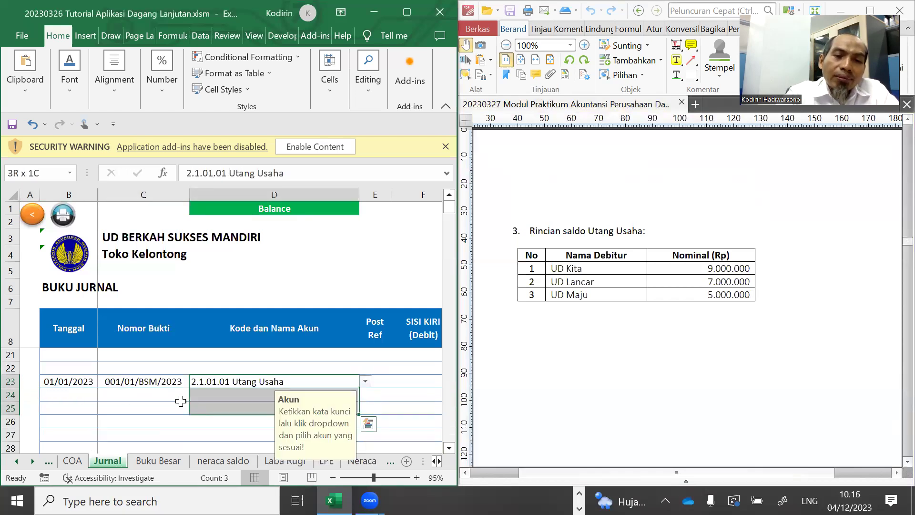
key("ctrl+d")
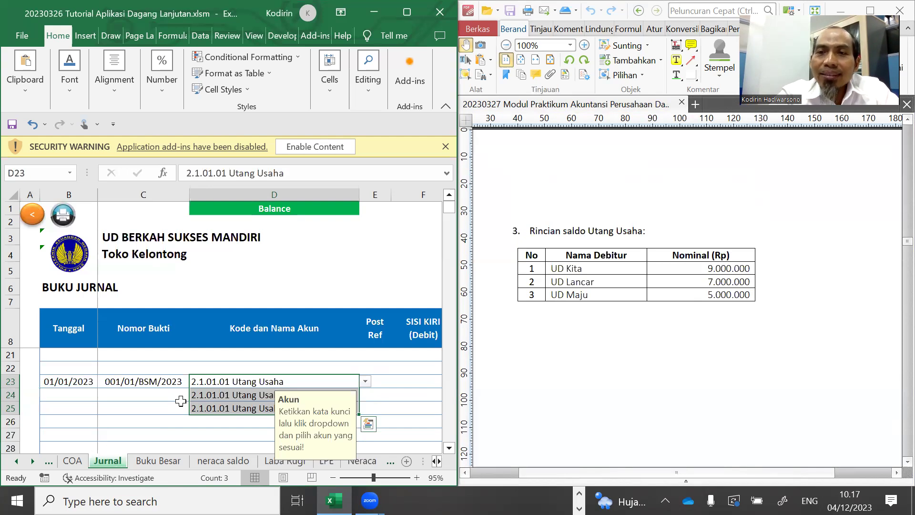
- Locate the first January 2023 transaction receipt in the case document and its matching journal entry starting in row 33
left_click_drag(814, 364, 819, 276)
scroll(815, 288, "down", 10)
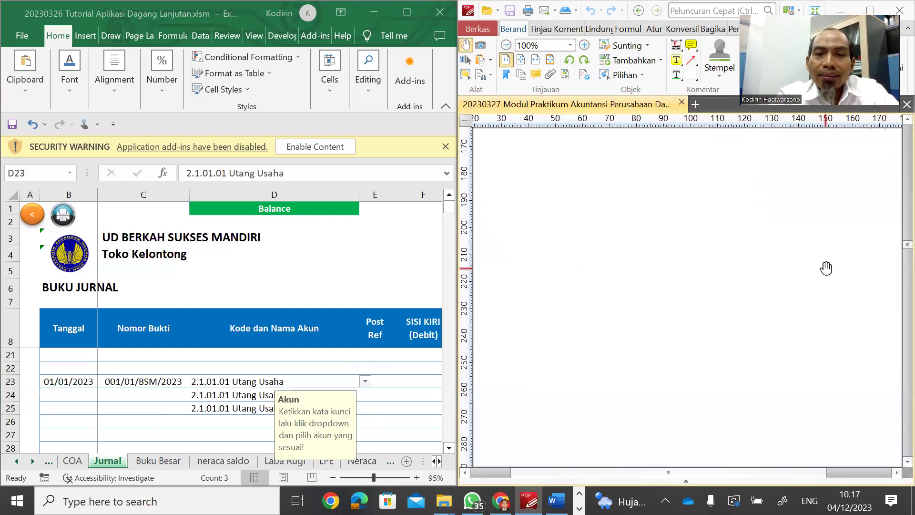
scroll(828, 409, "down", 4)
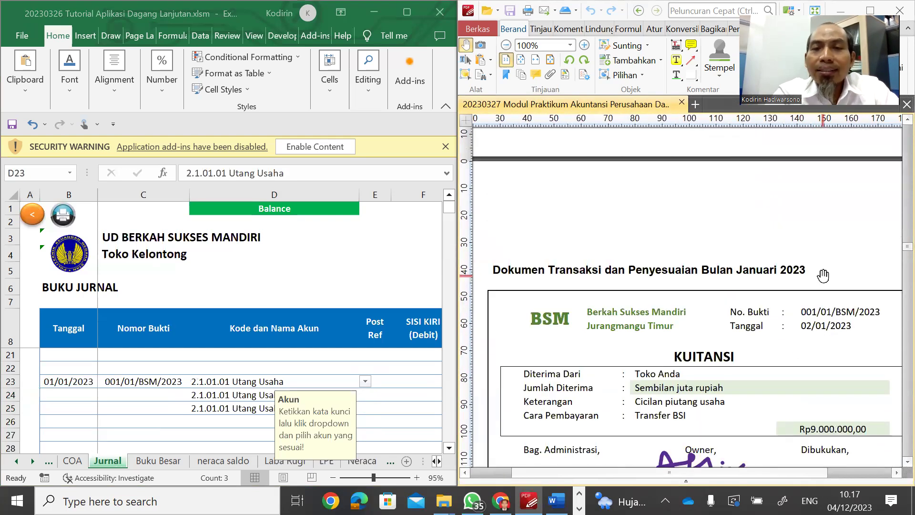
mouse_move(820, 300)
left_mouse_down()
mouse_move(825, 345)
mouse_move(826, 286)
left_mouse_up()
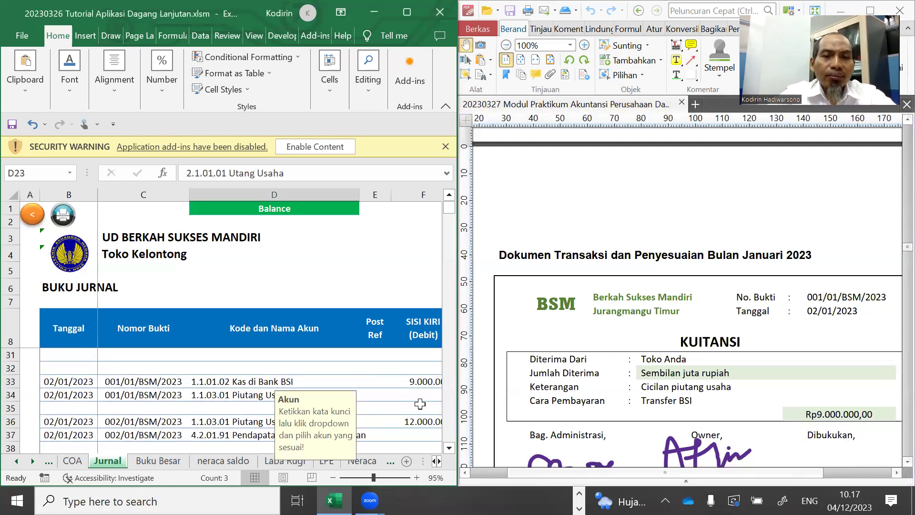
left_click(370, 384)
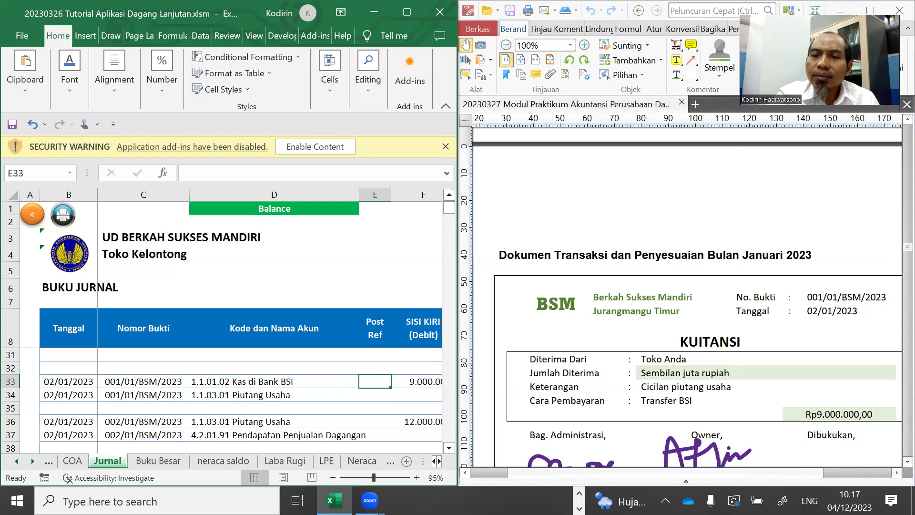
scroll(800, 393, "down", 1)
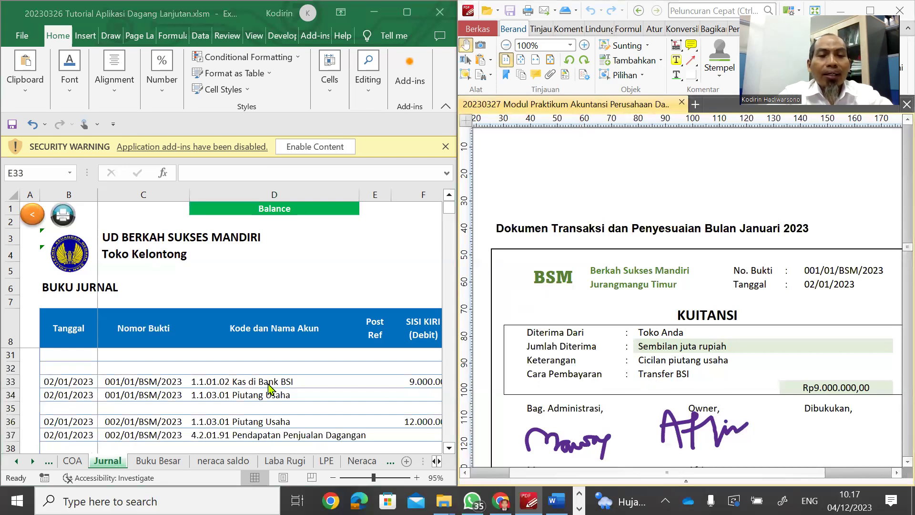
- Examine the accounts, amounts and description of the 001/01/BSM/2023 receipt entry in journal rows 33 and 34
left_click(253, 381)
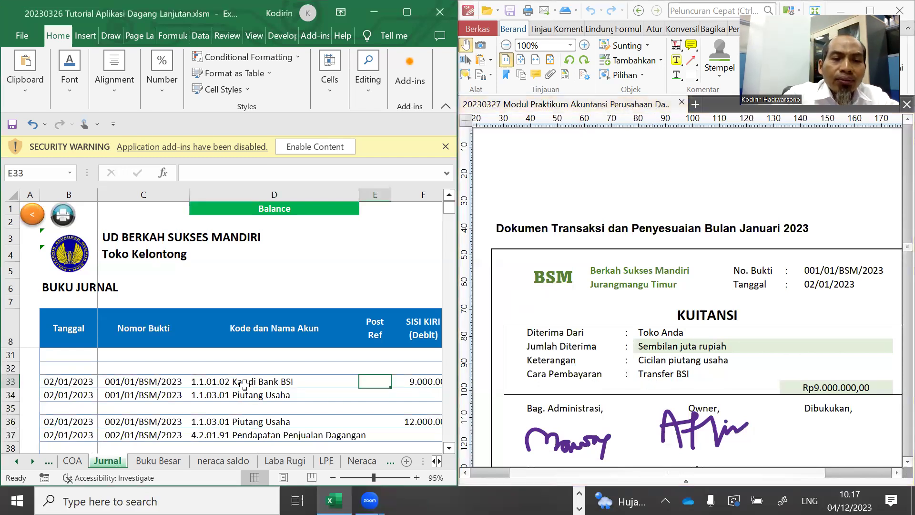
left_click(245, 384)
key("Down")
key("Down")
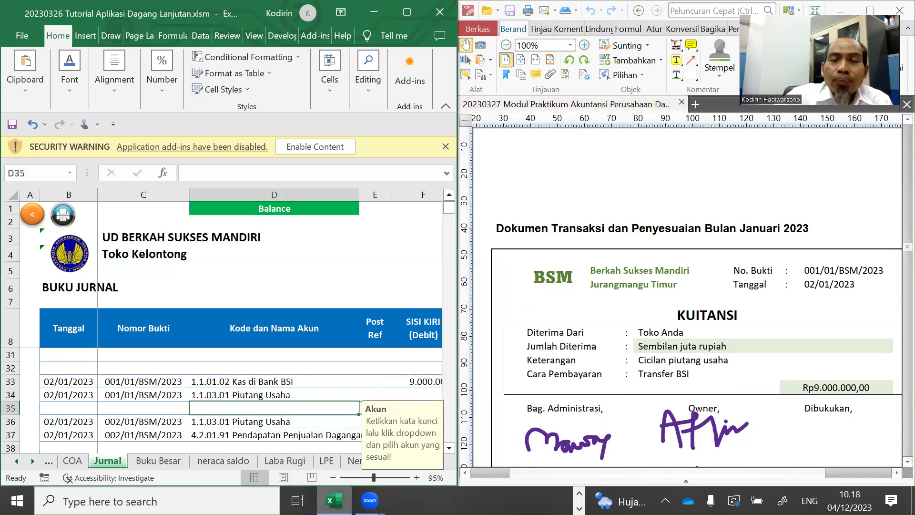
key("Up")
key("Up")
key("Down")
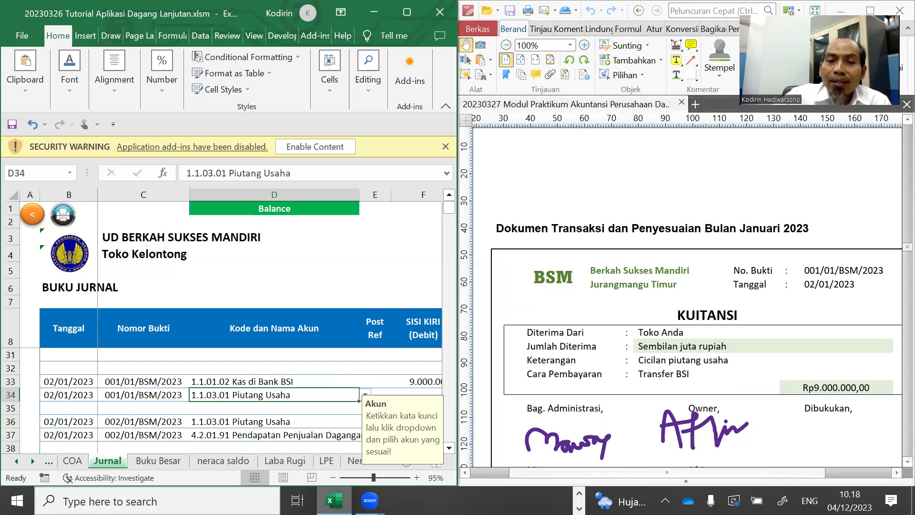
key("Up")
key("Right")
key("Right")
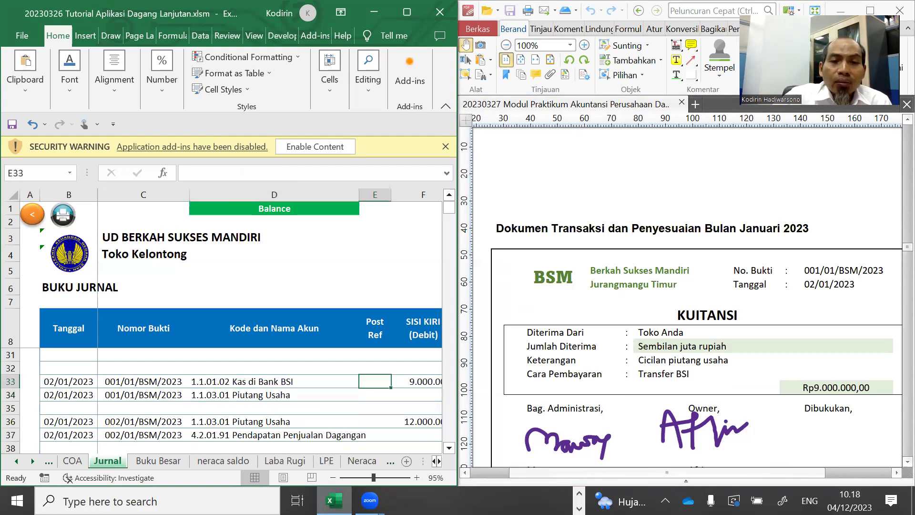
key("Right")
key("Right")
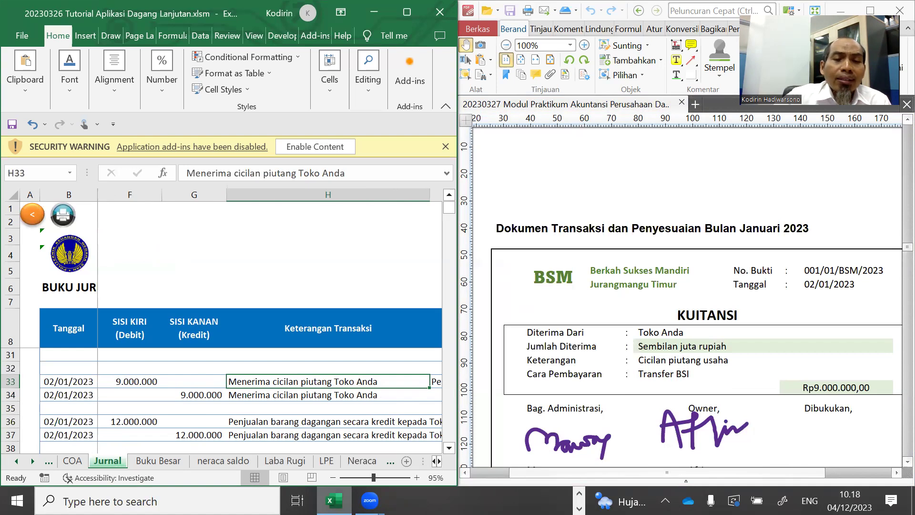
- Clear the Komponen Laporan Arus Kas cell in row 33, then select Kas_Masuk_Operasi and its detail Penerimaan kas dari penjualan barang dagangan
key("Right")
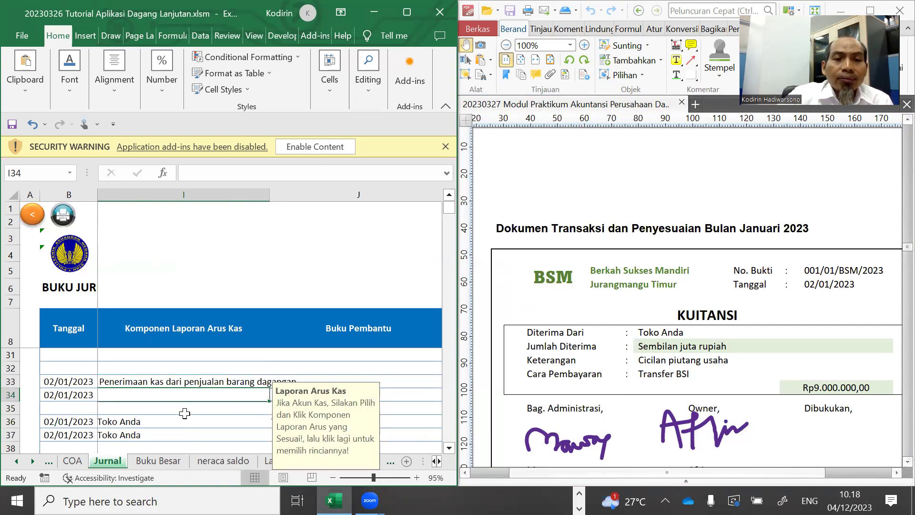
key("Delete")
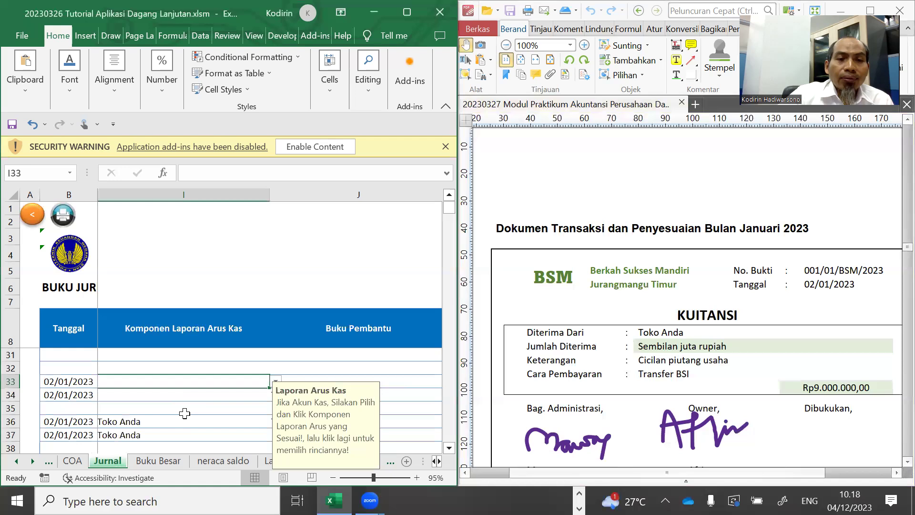
left_click(275, 382)
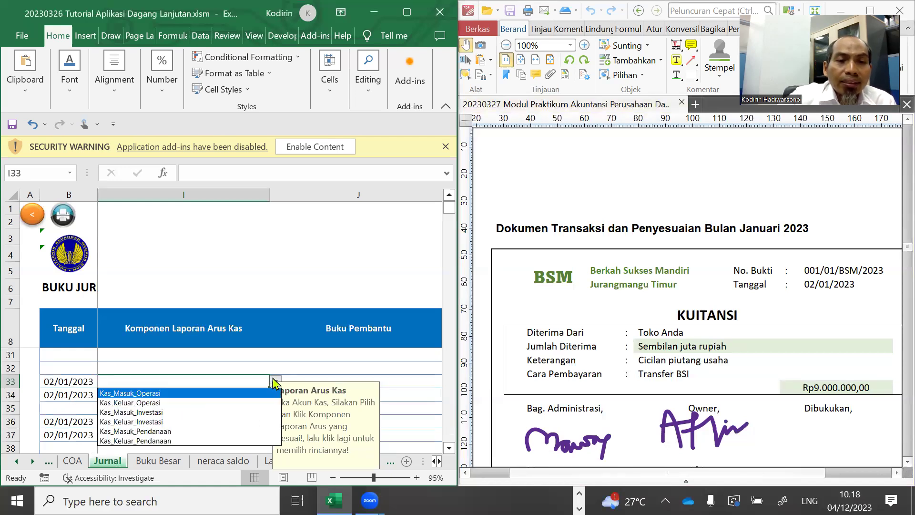
left_click(144, 394)
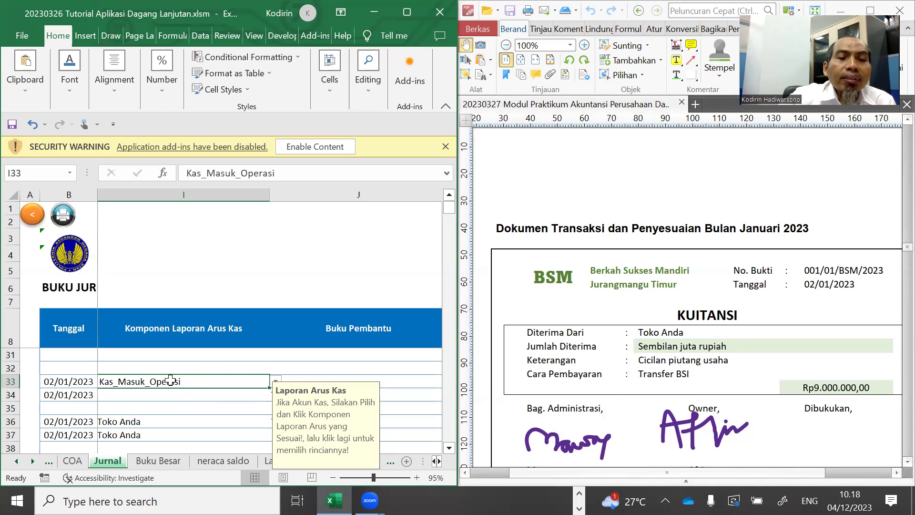
left_click(276, 383)
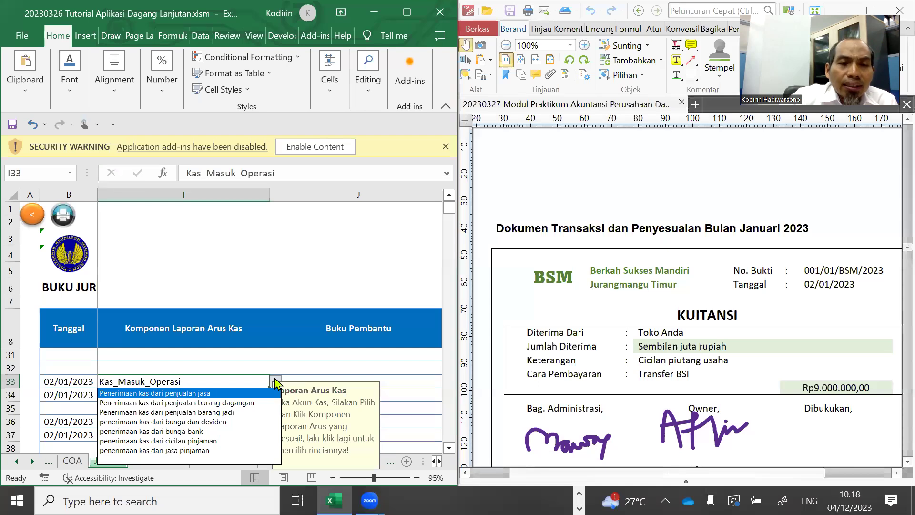
left_click(203, 407)
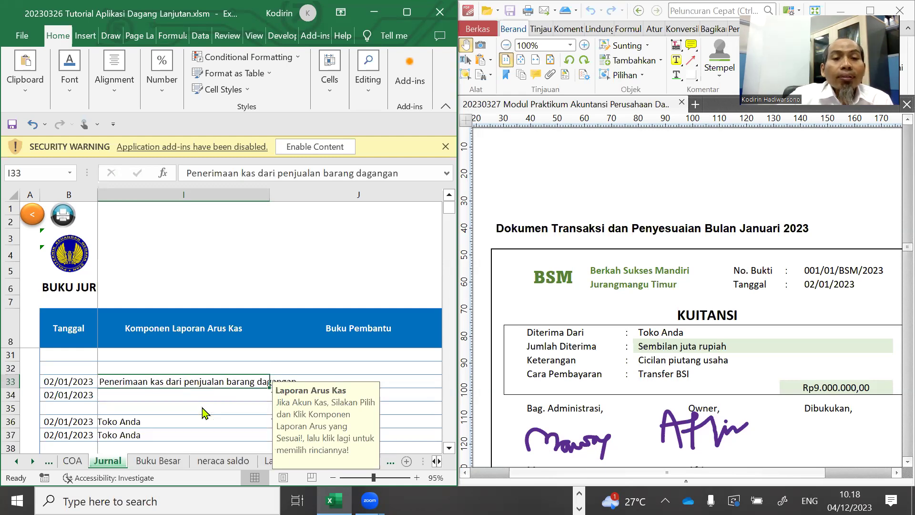
- Examine the account, credit amount and description of the 001/01/BSM/2023 receivable line in journal row 34
left_click(332, 380)
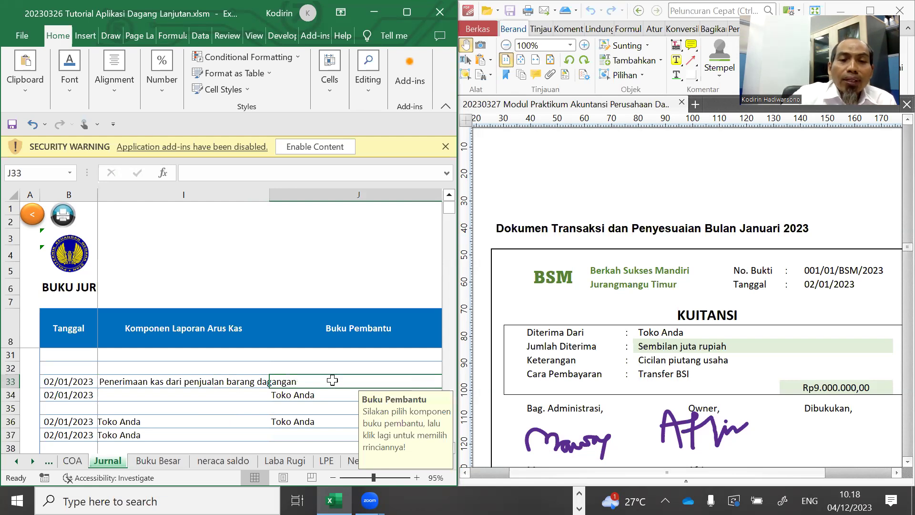
key("Left")
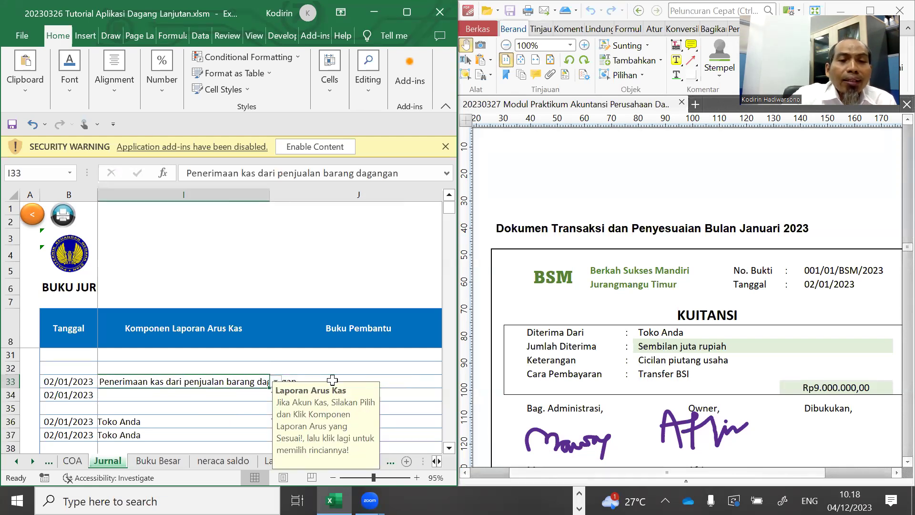
key("Left")
key("Left")
key("Down")
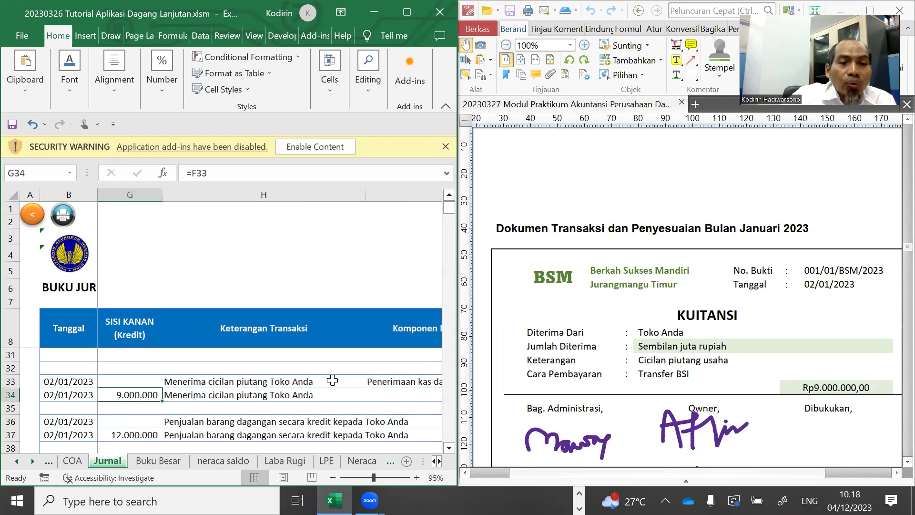
key("Left")
key("Left")
key("Left")
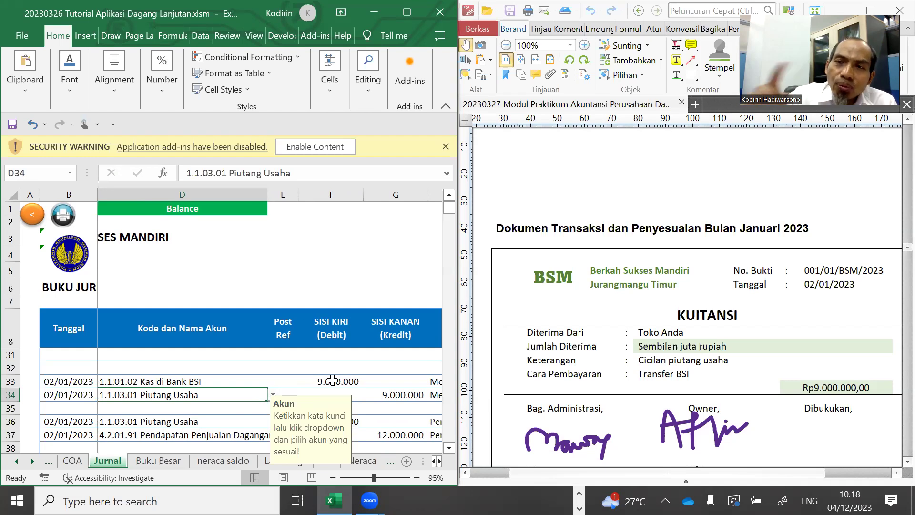
key("Right")
key("Right")
key("Right")
key("Right")
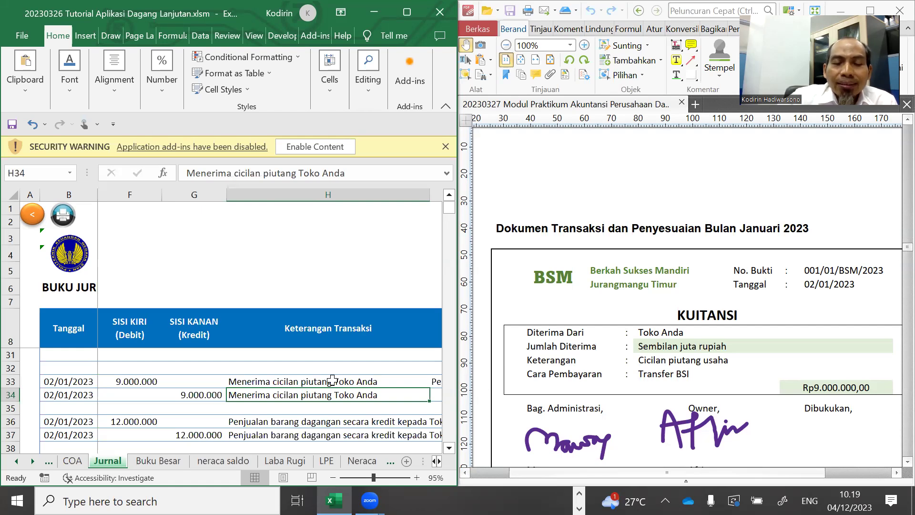
- Clear the Buku Pembantu cell in row 34, then select Piutang_Usaha and its detail Toko Anda
key("Tab")
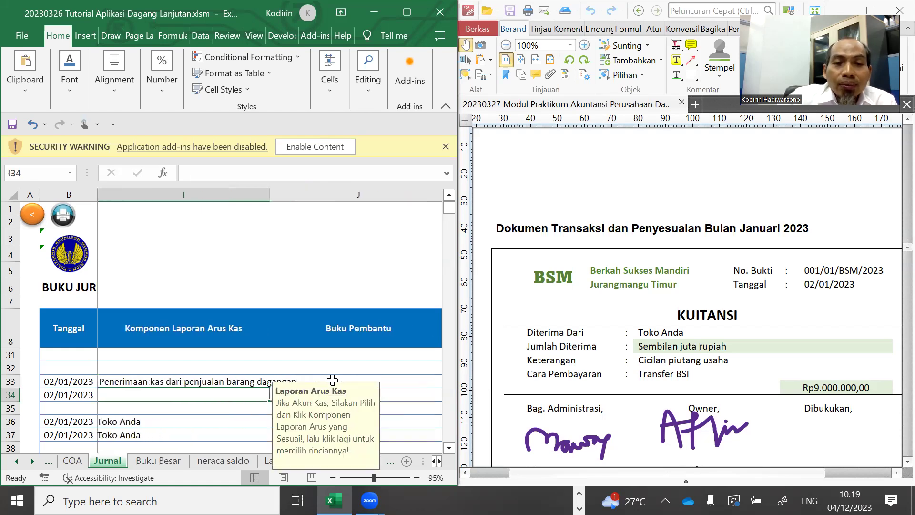
key("Tab")
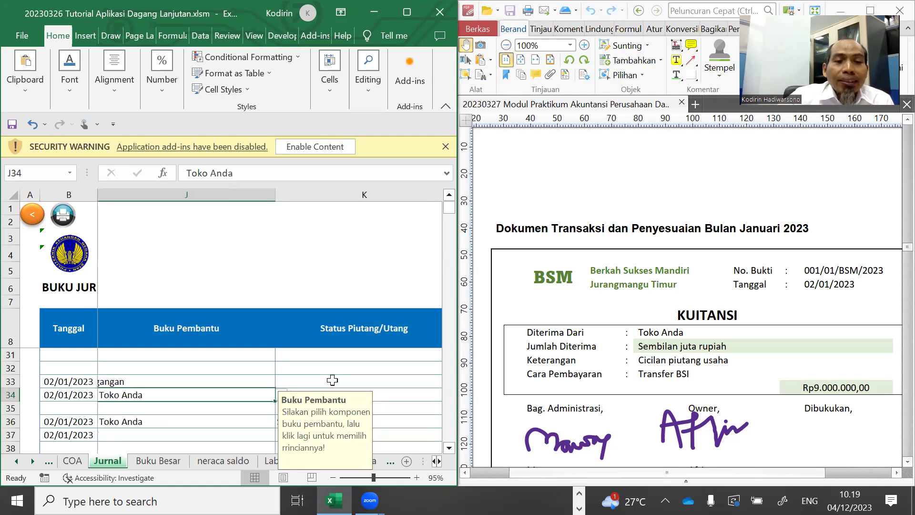
key("Down")
scroll(332, 380, "down", 1)
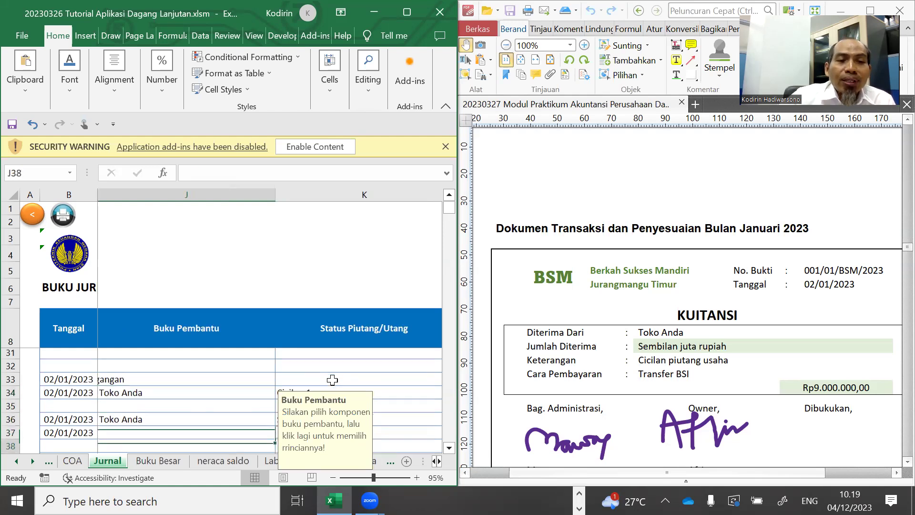
key("Down")
key("Up")
key("Up")
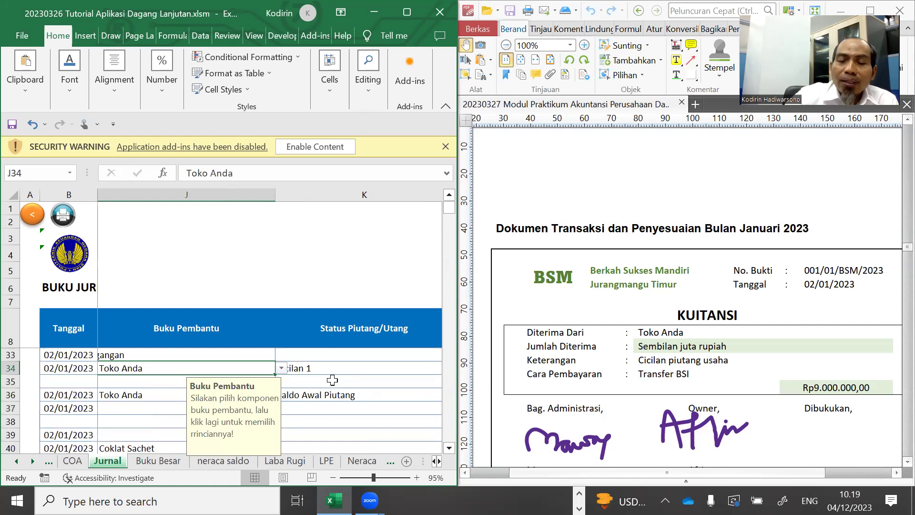
key("Delete")
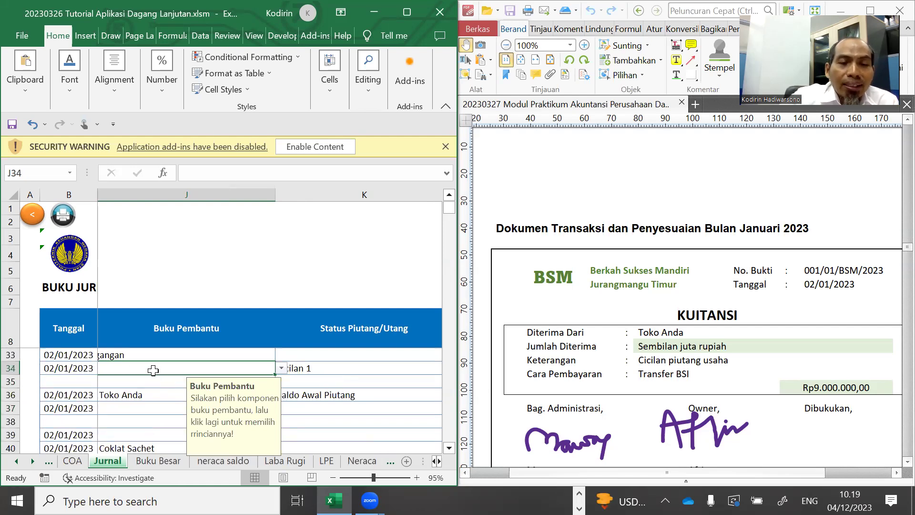
left_click(280, 368)
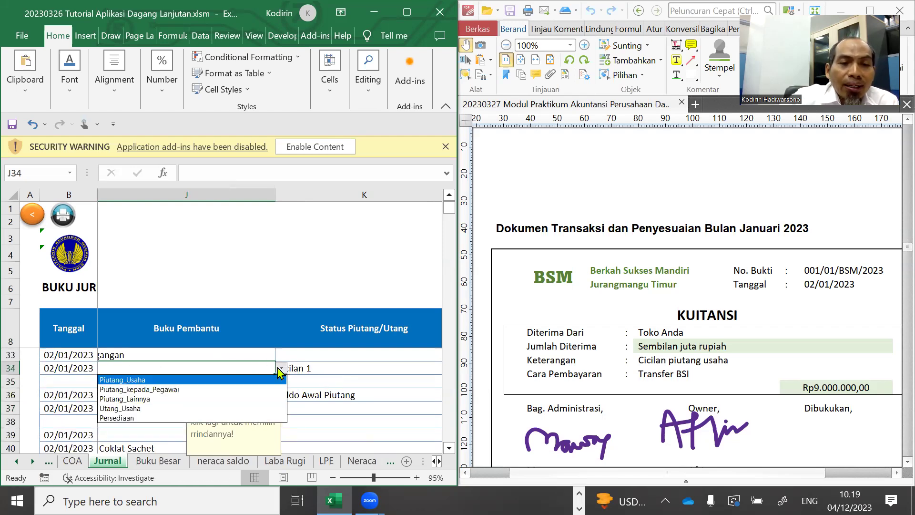
left_click(141, 384)
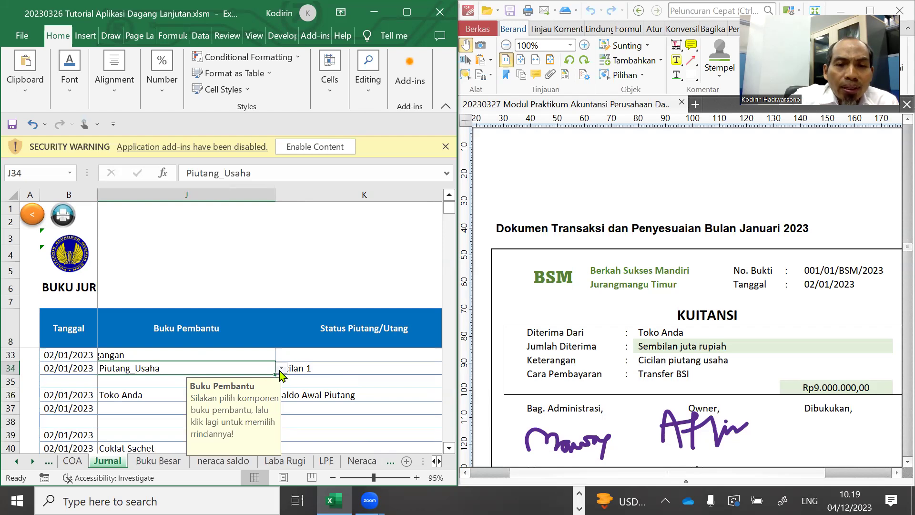
left_click(282, 371)
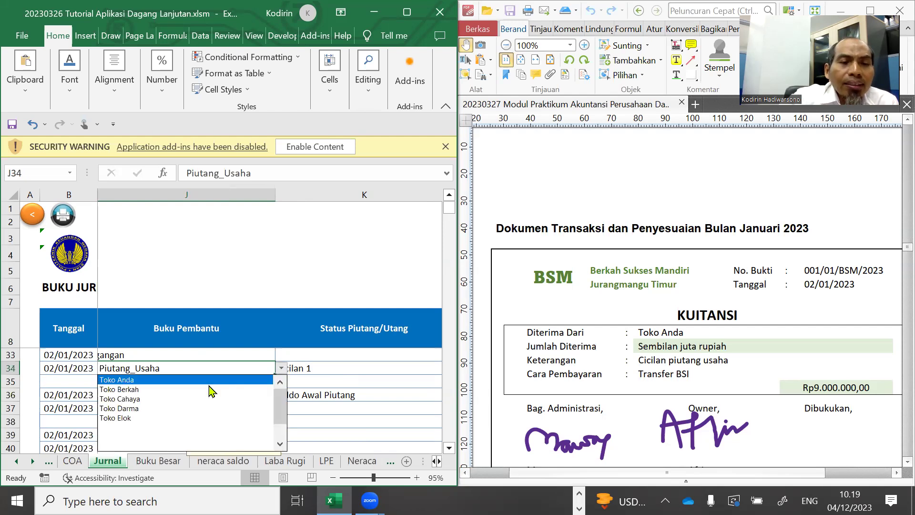
left_click(143, 381)
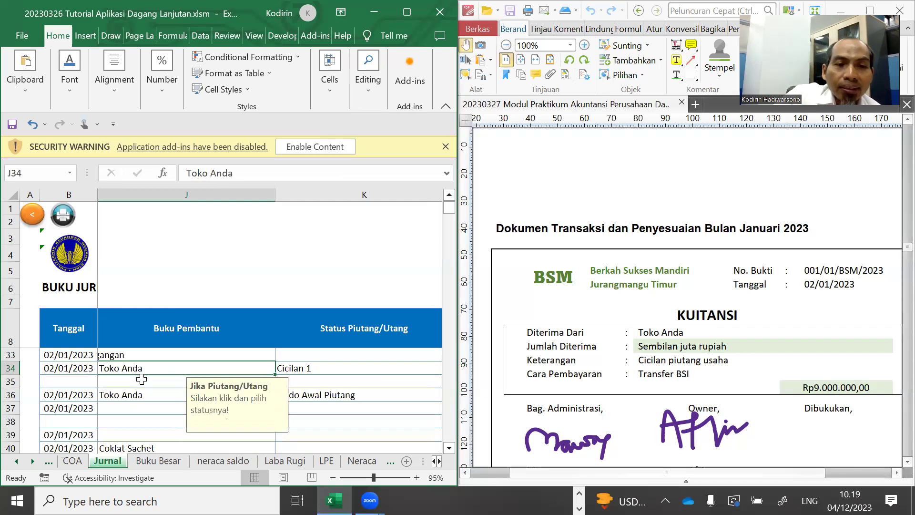
- Clear the Status Piutang/Utang cell in row 34 and select Cicilan 1 for it
key("Right")
key("Left")
key("Left")
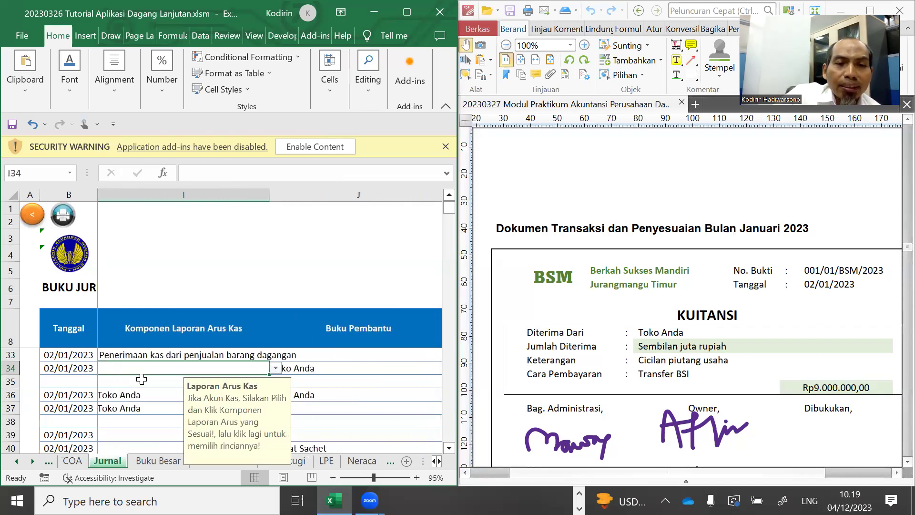
key("Right")
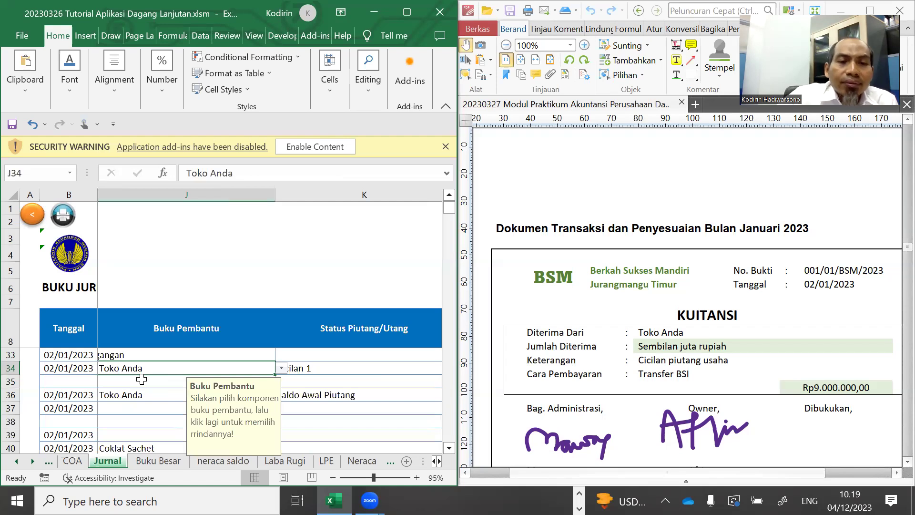
key("Right")
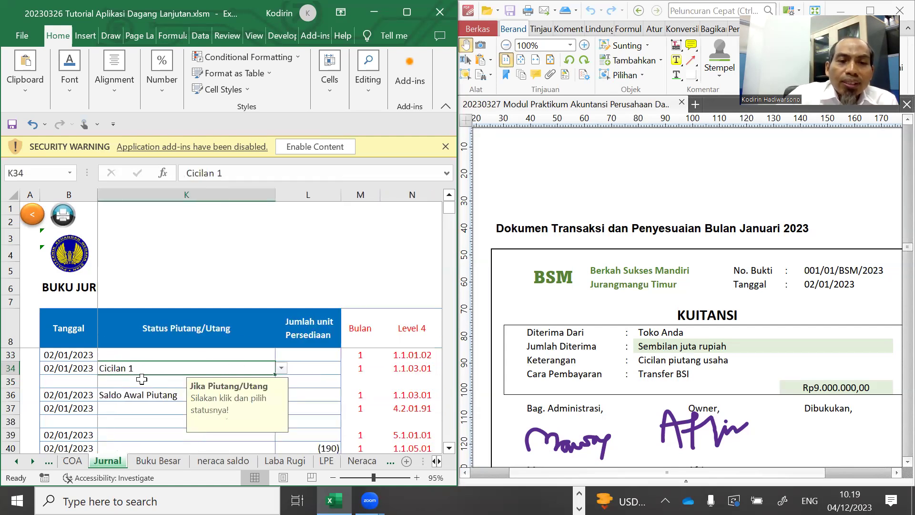
key("Delete")
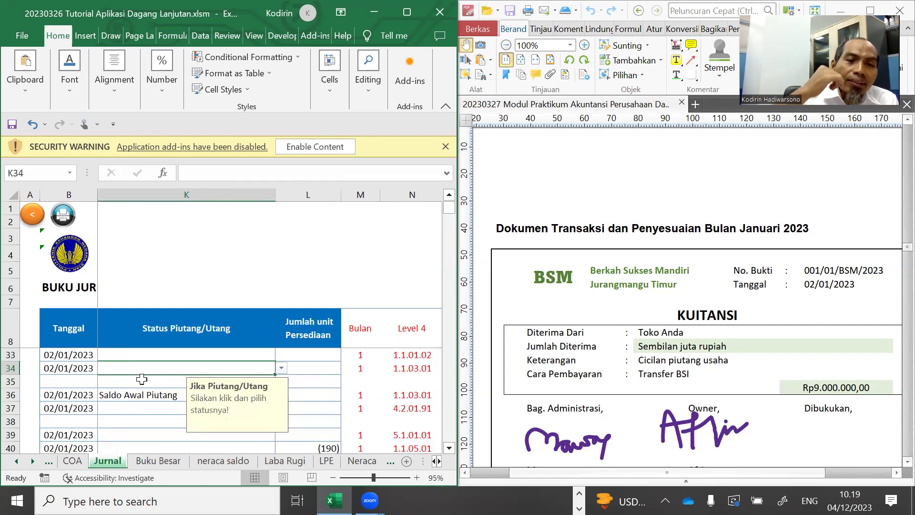
left_click(282, 370)
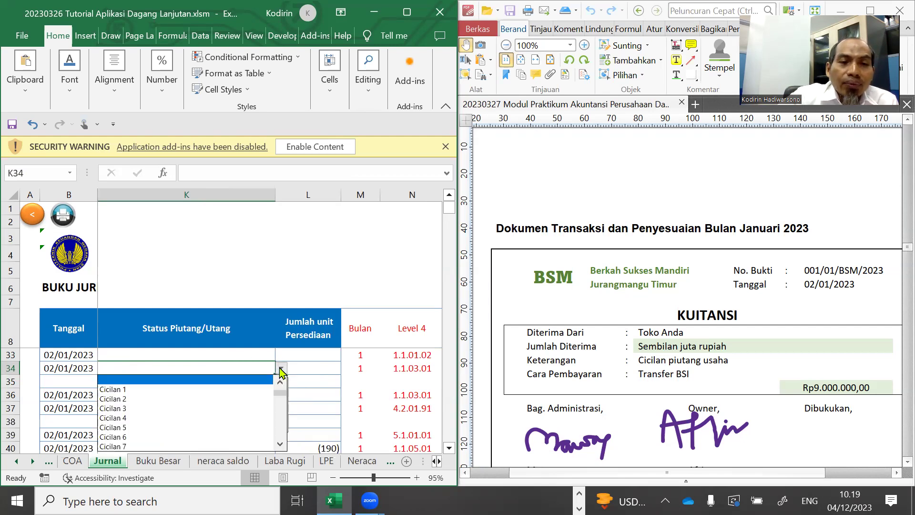
left_click(112, 389)
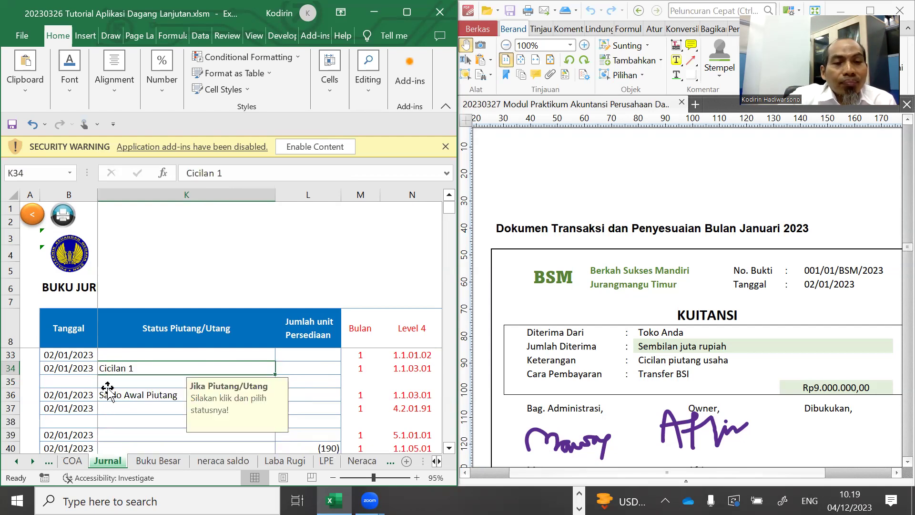
- Locate the 002/01/BSM/2023 journal entry starting in row 36 and its matching credit sales invoice in the case document
left_click(108, 393)
key("Left")
key("Left")
key("Left")
key("Left")
key("Left")
key("Left")
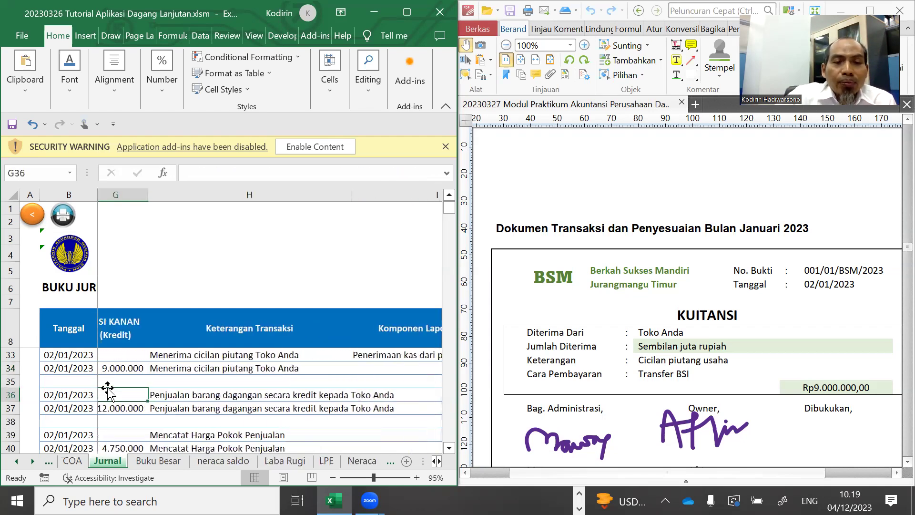
key("Left")
key("Left")
key("Left")
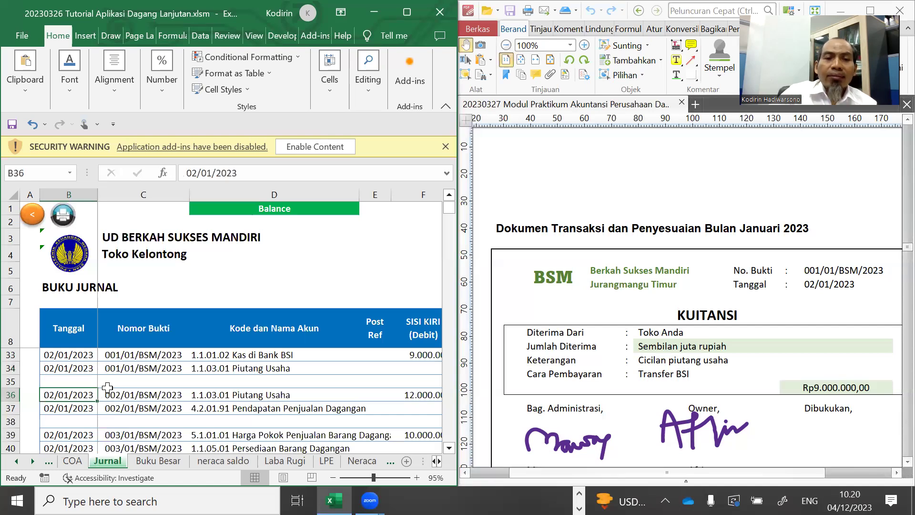
scroll(803, 276, "down", 4)
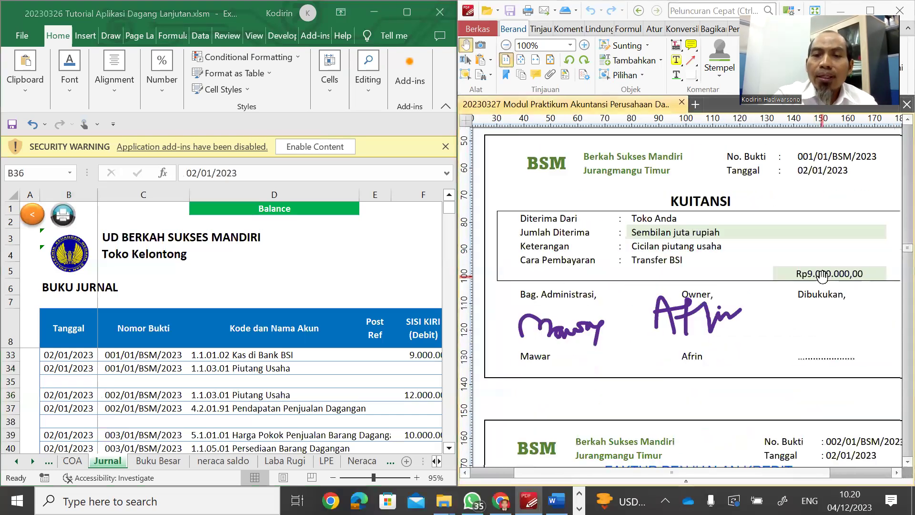
scroll(804, 277, "down", 4)
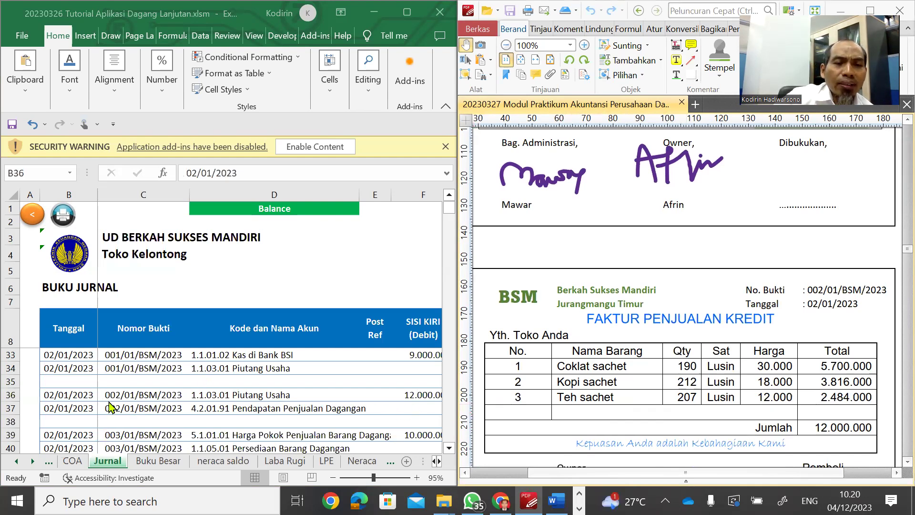
- Collapse the ribbon to fit more journal rows while reviewing the 002/01/BSM/2023 and 003/01/BSM/2023 account lines
left_click(204, 392)
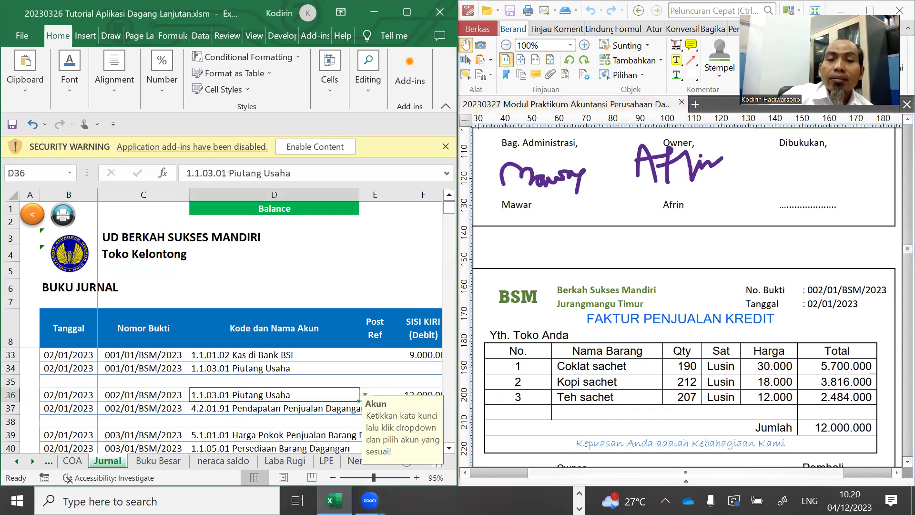
key("Down")
key("Down")
key("Down")
key("Down")
key("Down")
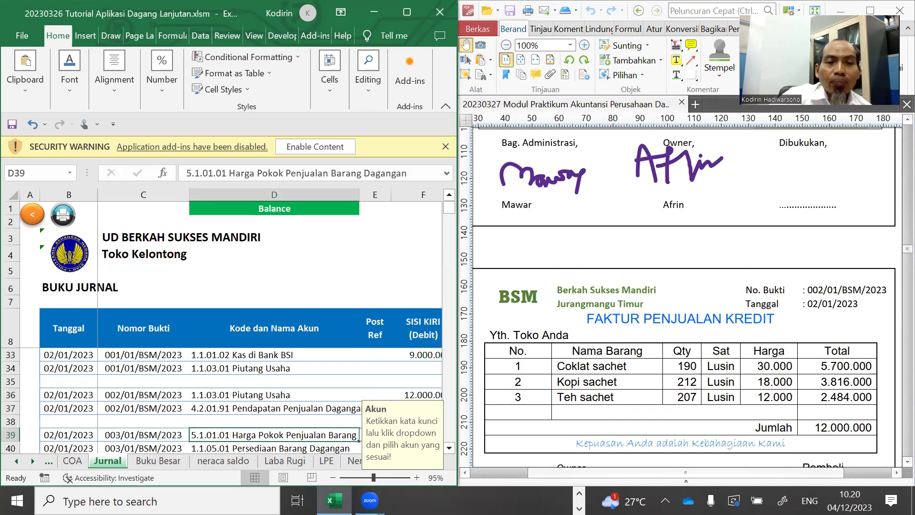
key("Up")
key("Up")
key("Up")
key("Up")
key("Up")
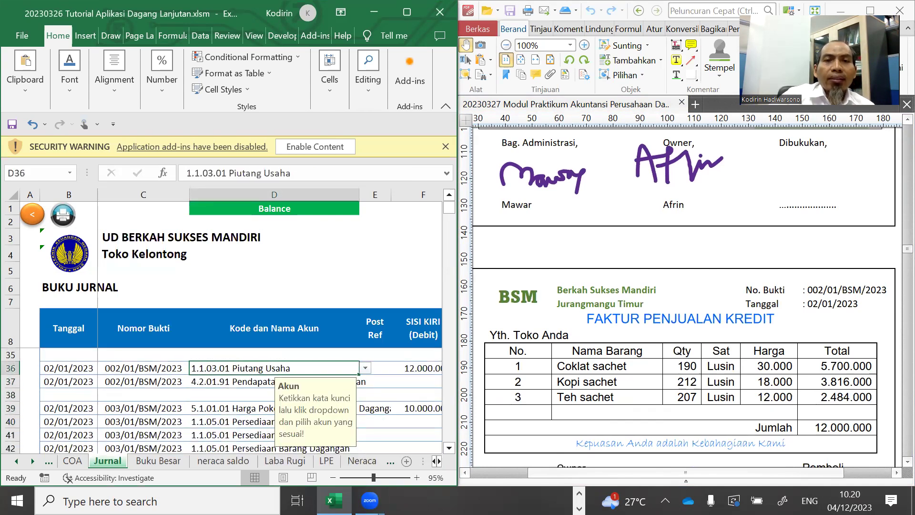
left_click(446, 105)
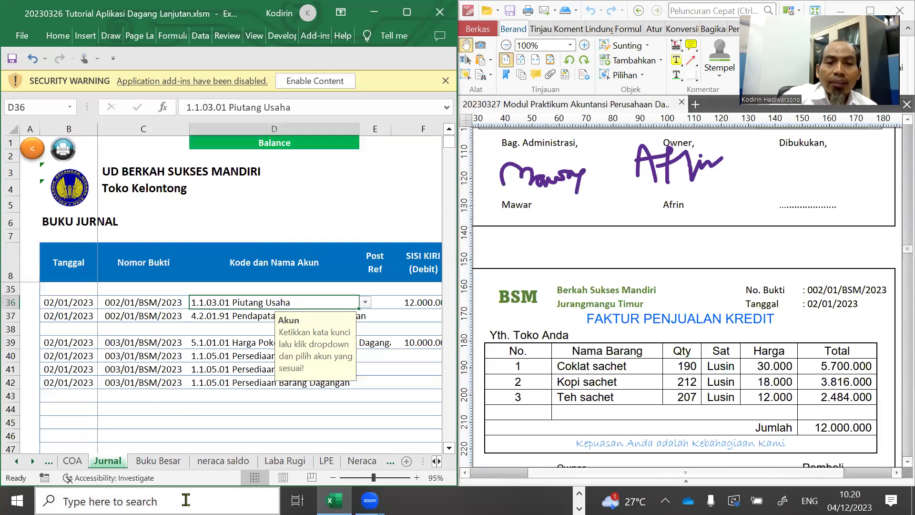
- Examine the accounts, debit and credit amounts, and transaction description of the 002/01/BSM/2023 entry in rows 36 and 37
key("Down")
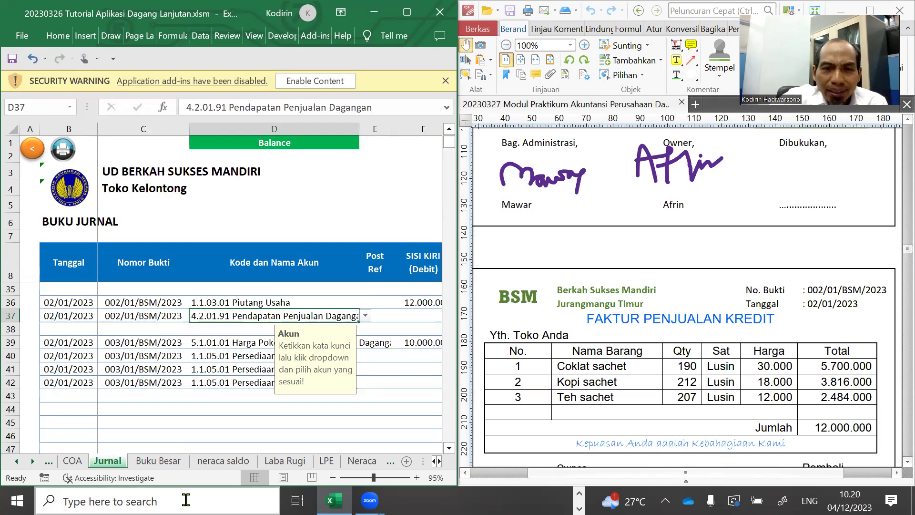
key("Right")
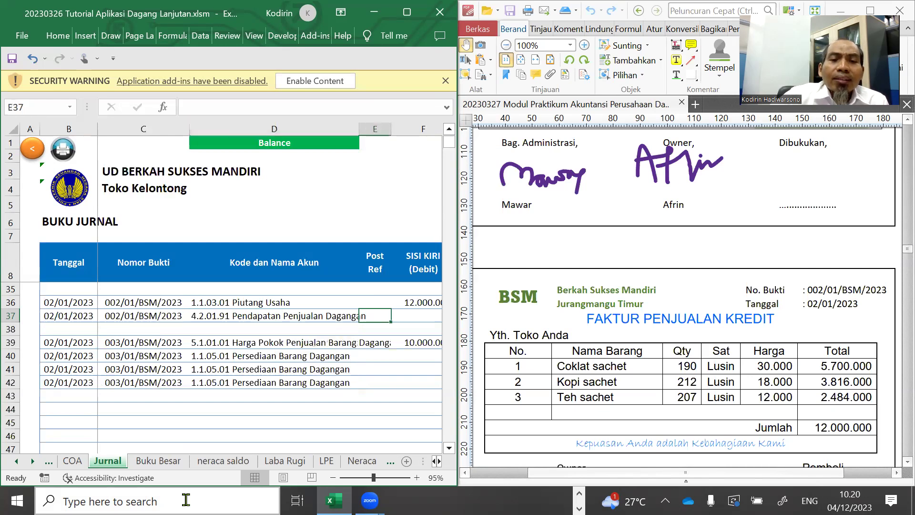
key("Right")
key("Up")
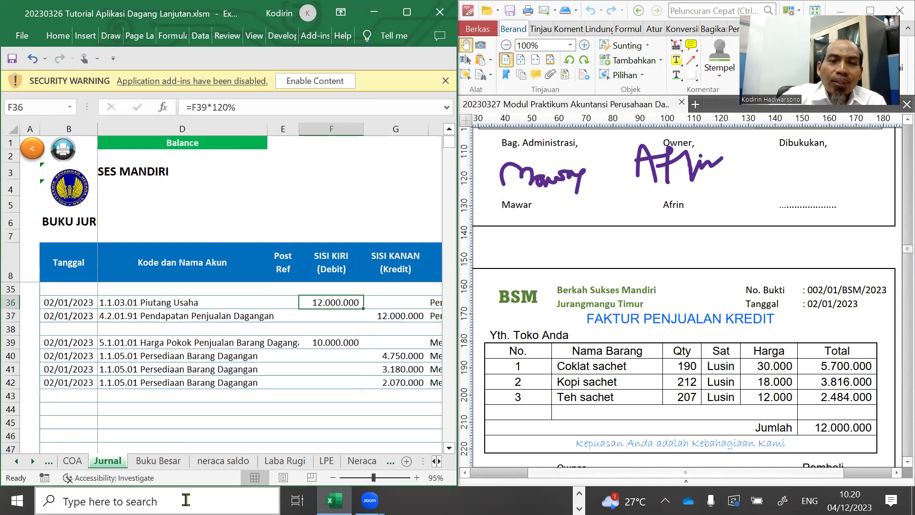
key("Down")
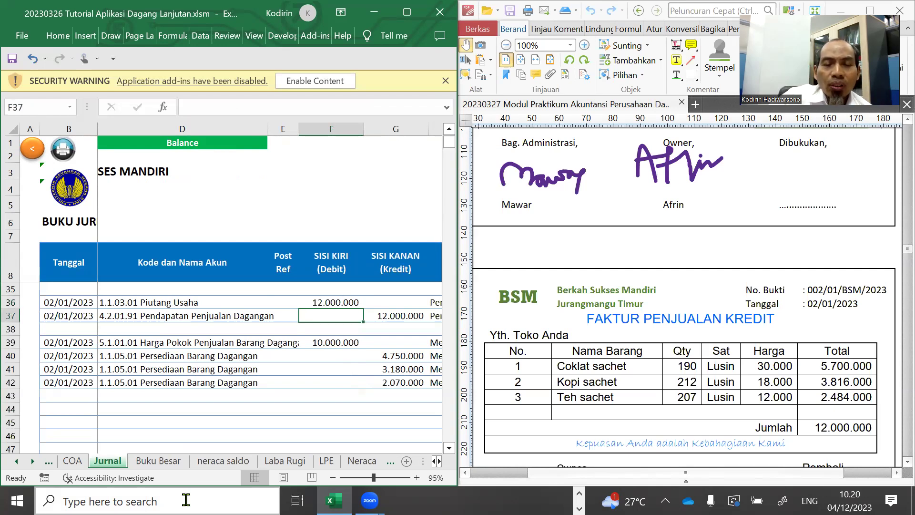
key("Right")
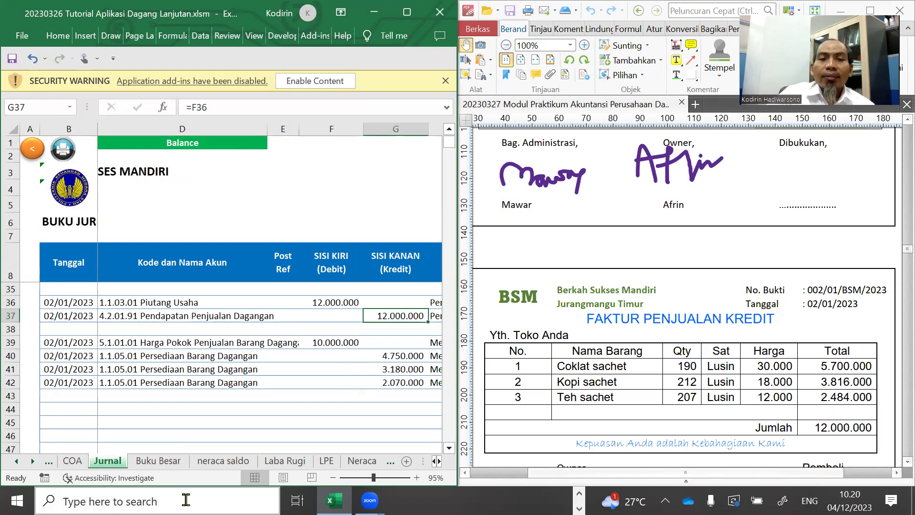
key("Right")
key("Up")
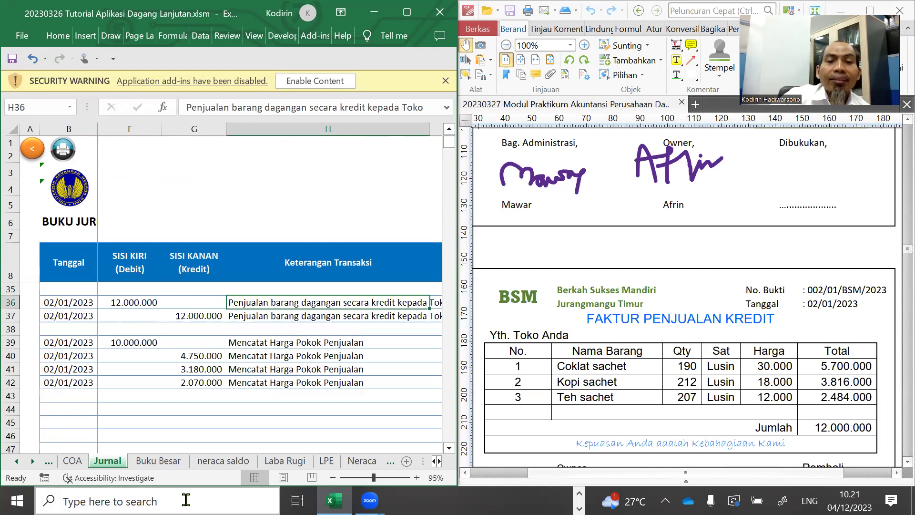
key("Right")
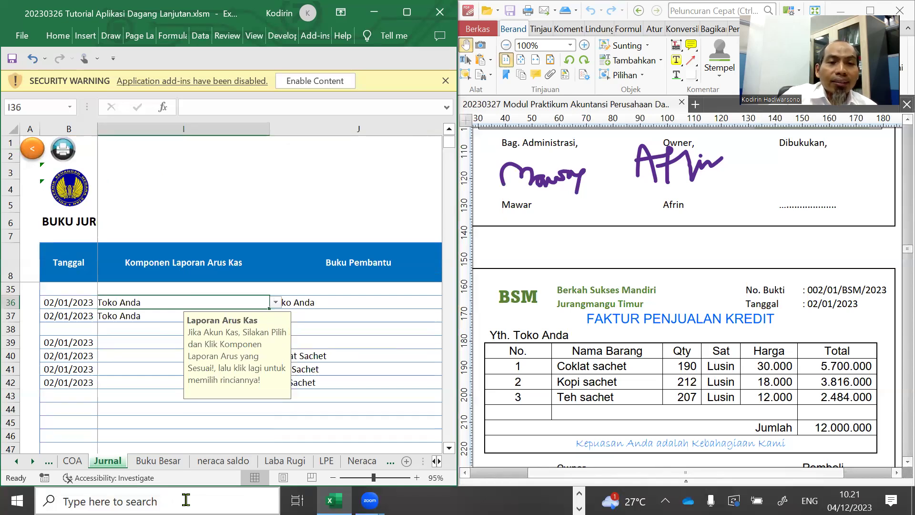
- Clear the Buku Pembantu cell in row 36, then select Piutang_Usaha and its detail Toko Anda
key("Left")
key("Right")
key("Right")
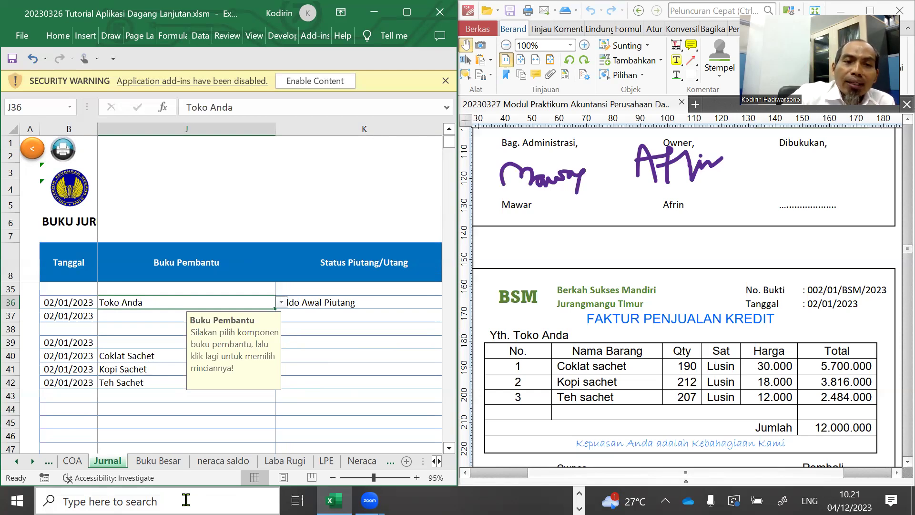
key("Delete")
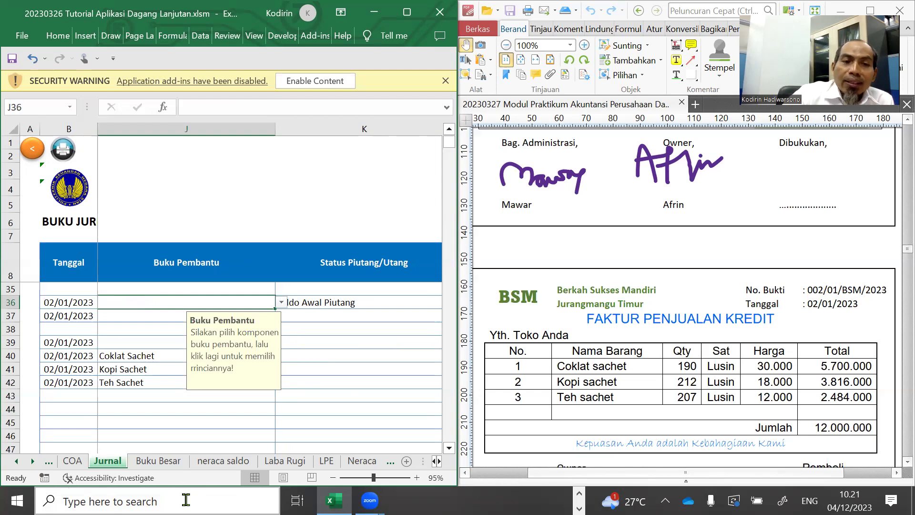
left_click(282, 302)
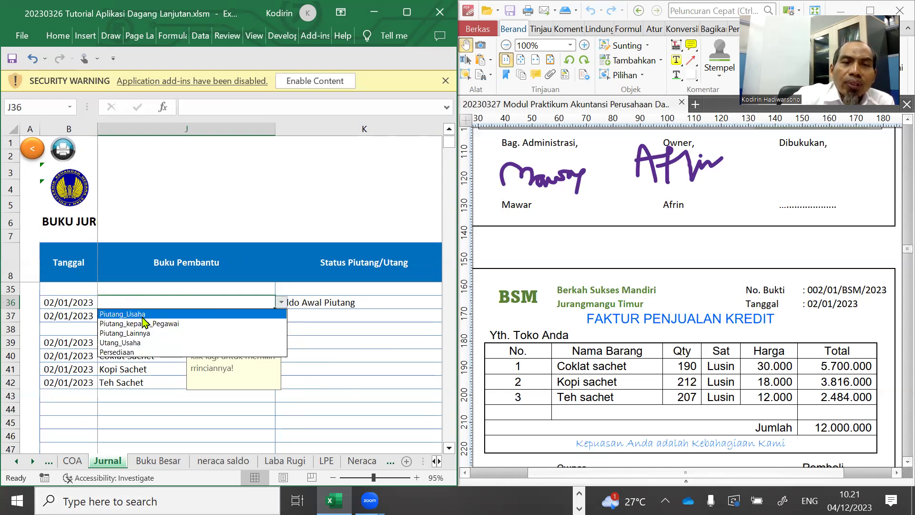
left_click(125, 313)
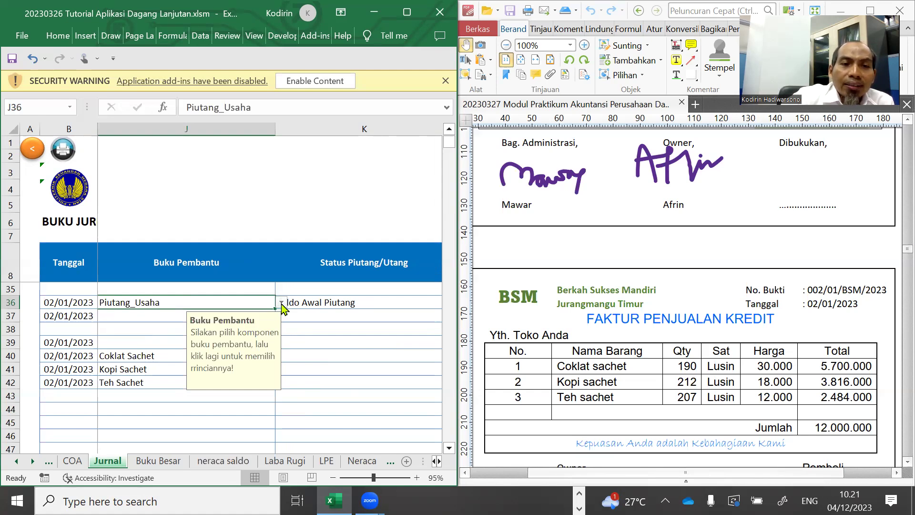
left_click(281, 305)
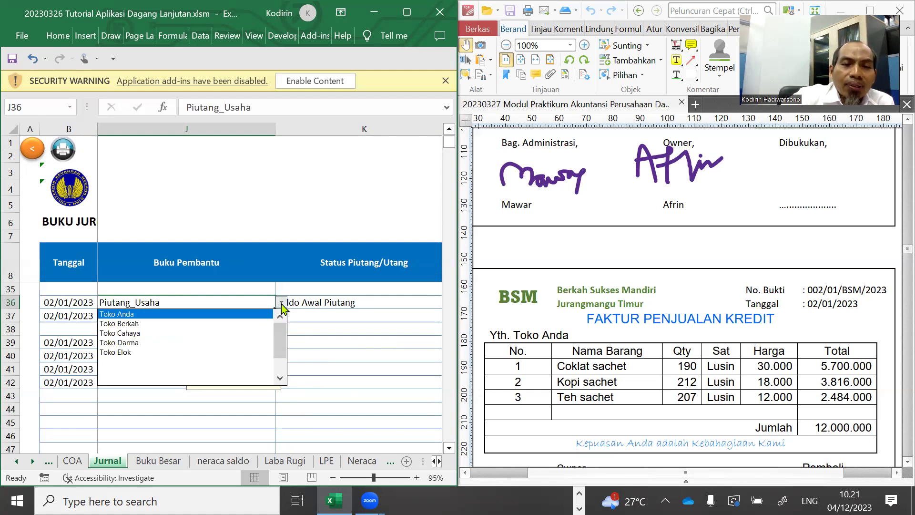
left_click(125, 314)
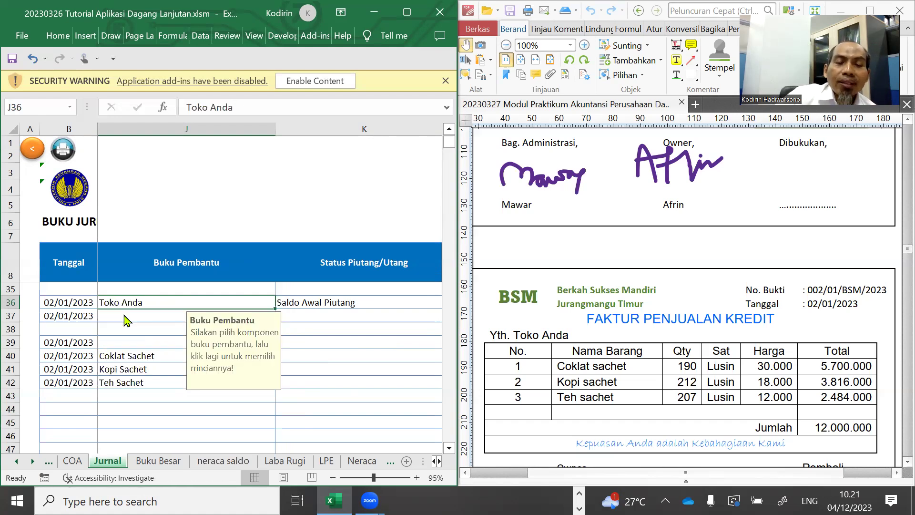
- Clear the Status Piutang/Utang cell in row 36
key("Tab")
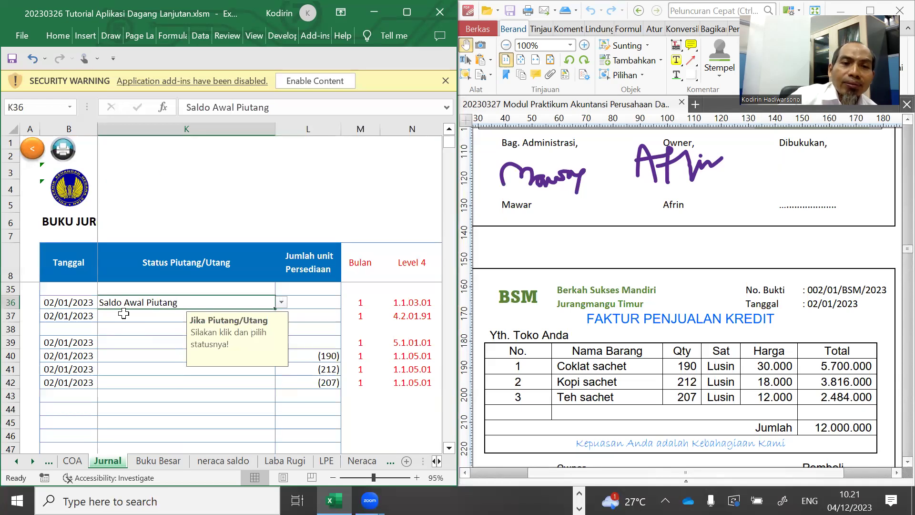
key("Delete")
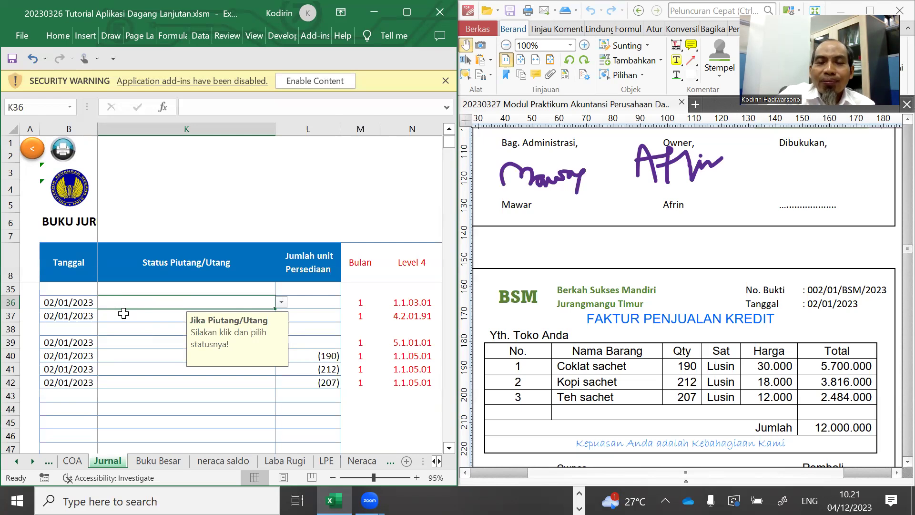
left_click(281, 304)
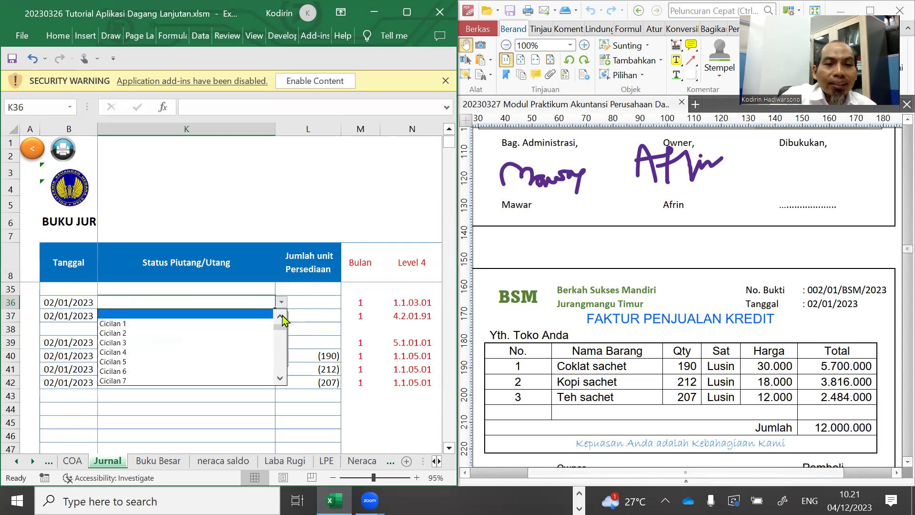
left_click(280, 316)
left_click(280, 316)
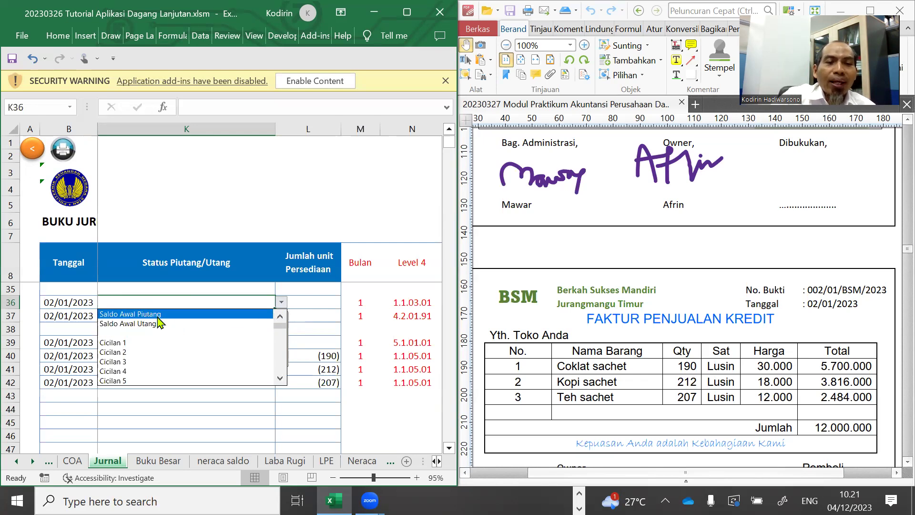
key("Escape")
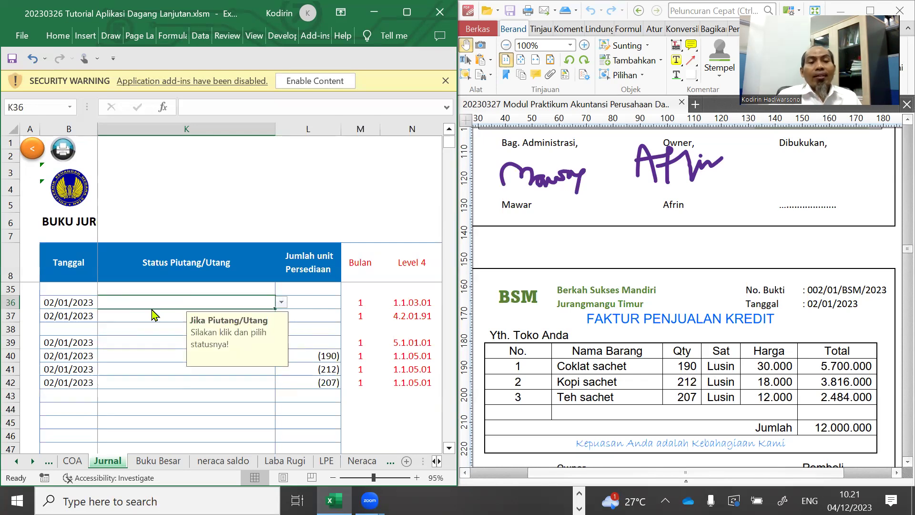
- Select Saldo Awal Piutang as the Status Piutang/Utang of the receivable line in row 36
left_click(281, 303)
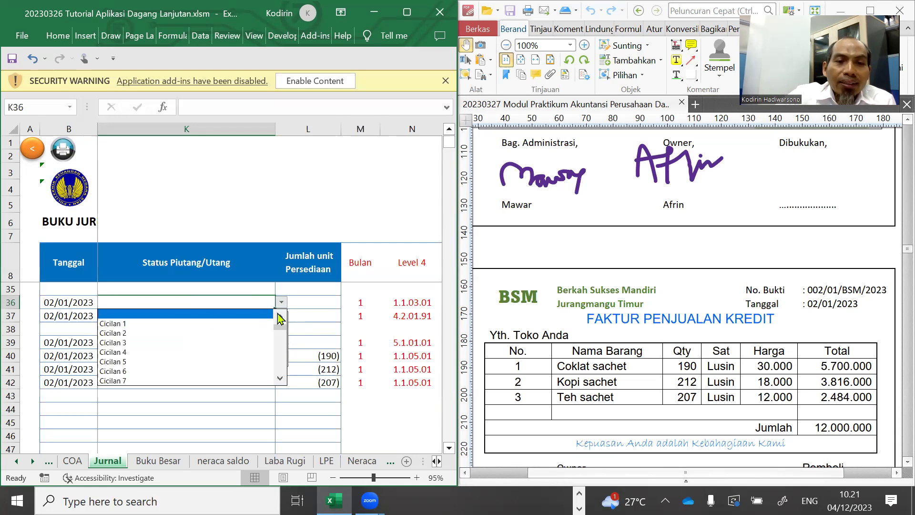
left_click(280, 315)
left_click(280, 316)
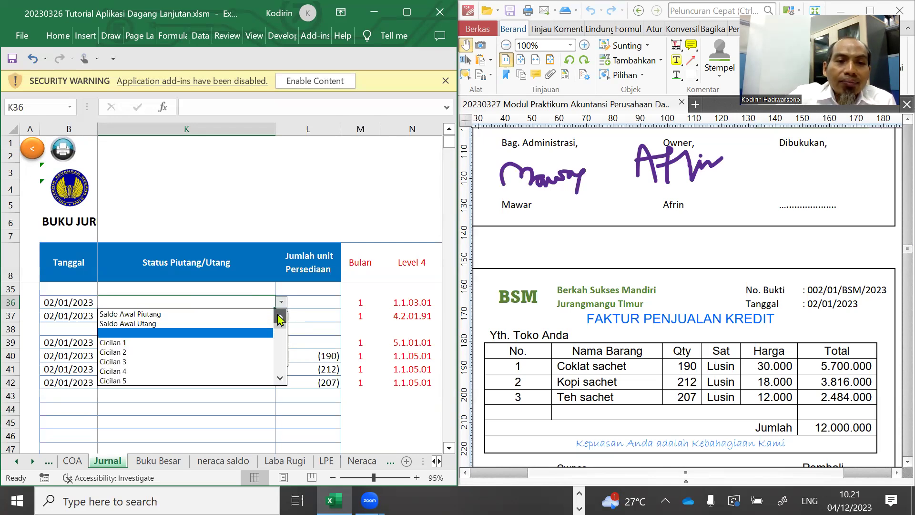
left_click(138, 314)
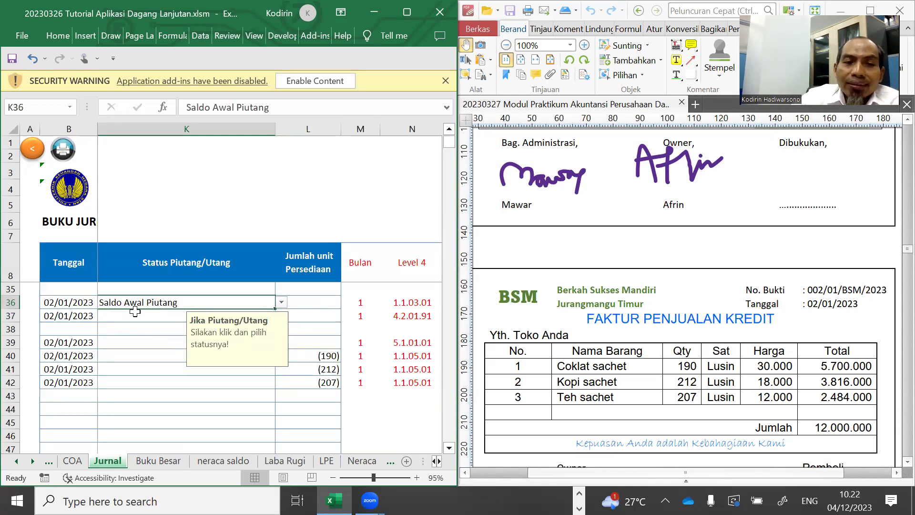
- Review the receivable line in row 36 across its status, subledger, cash flow component, description, amount and account columns
key("Left")
key("Left")
key("Left")
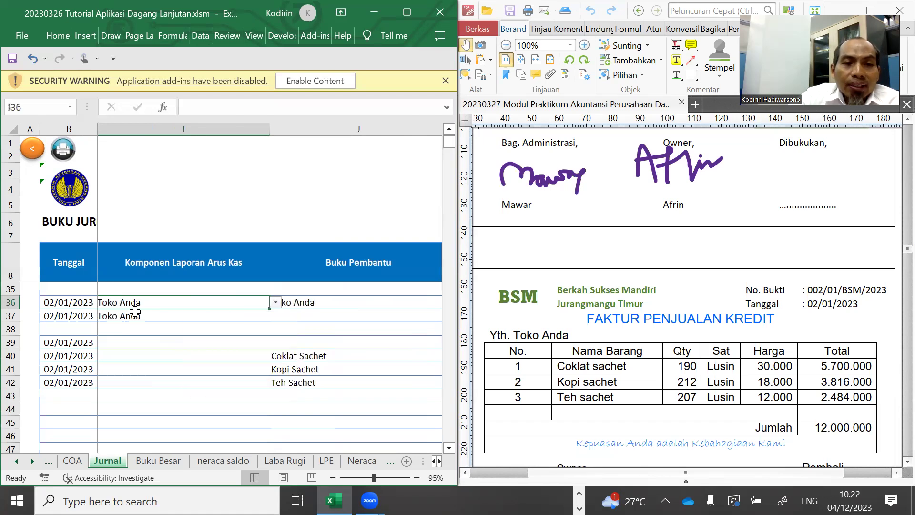
key("Left")
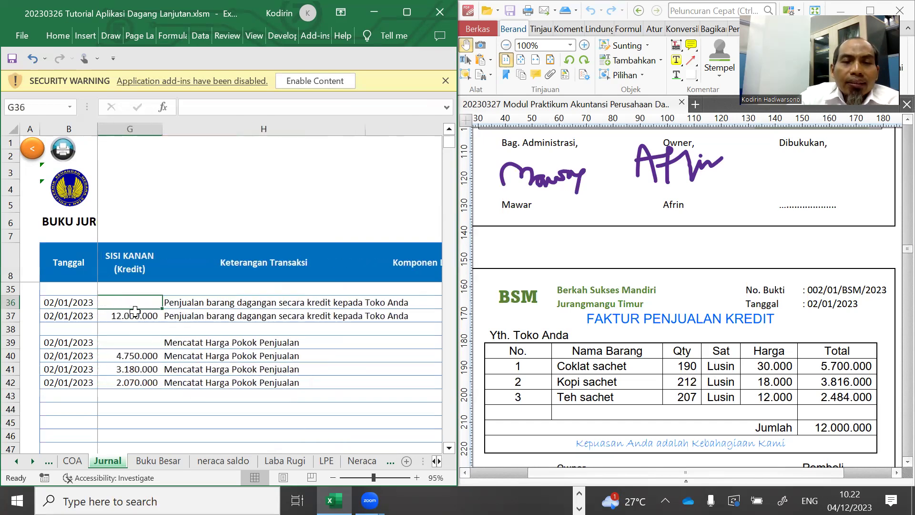
key("Right")
key("Right")
key("Right")
key("Right")
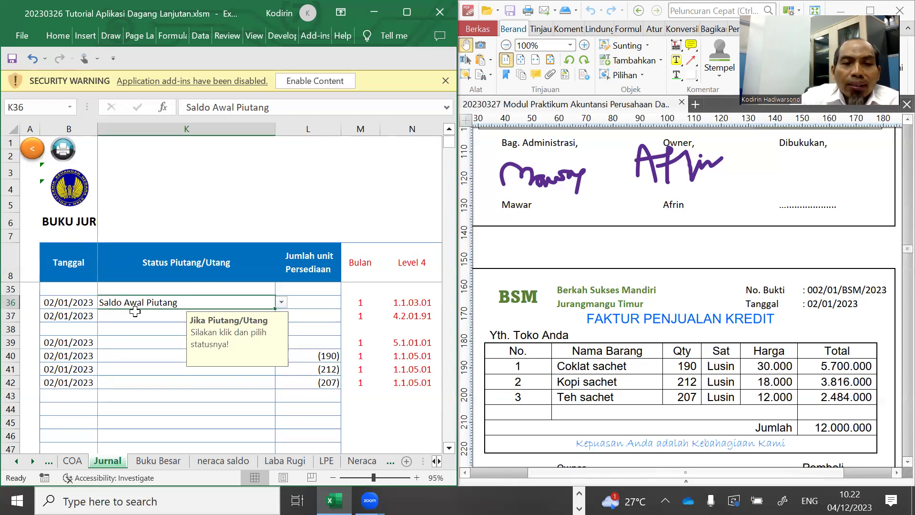
key("Left")
key("Left")
key("Left")
key("Left")
key("Left")
key("Left")
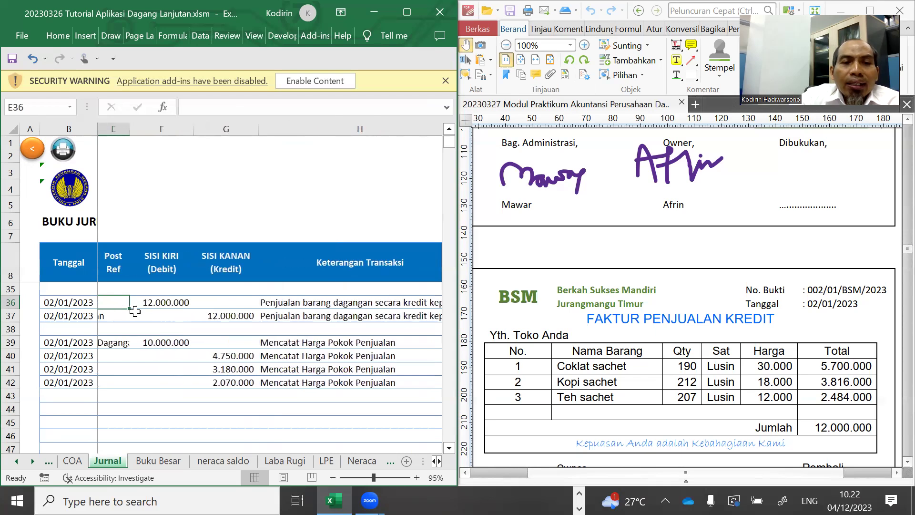
key("Left")
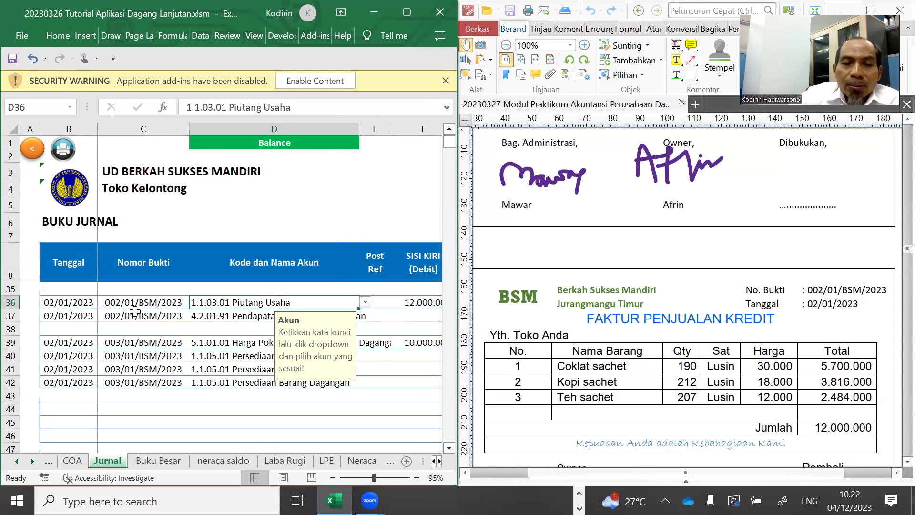
- Examine the account lines of the 003/01/BSM/2023 cost of goods sold entry in rows 39 to 42 and its debit amount
key("Down")
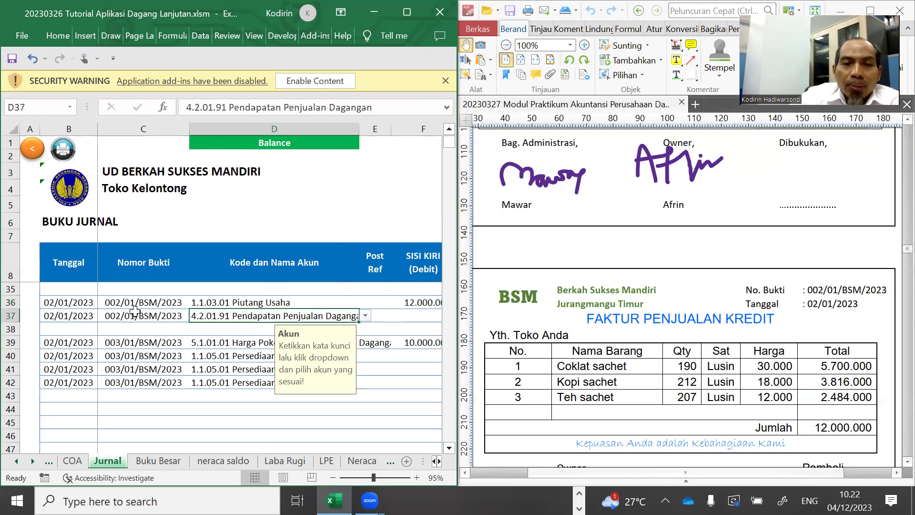
key("Down")
key("Down")
key("Down")
key("Down")
key("Down")
key("Down")
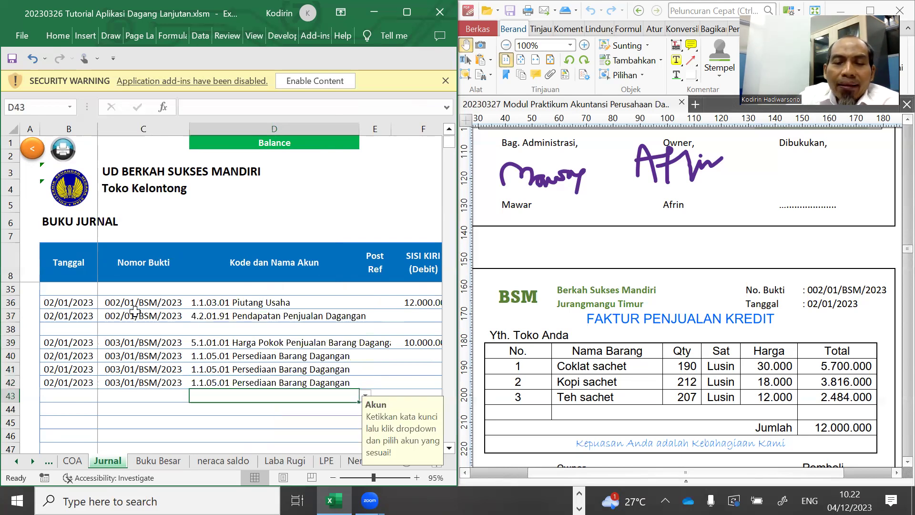
key("Right")
key("Up")
key("Up")
key("Up")
key("Up")
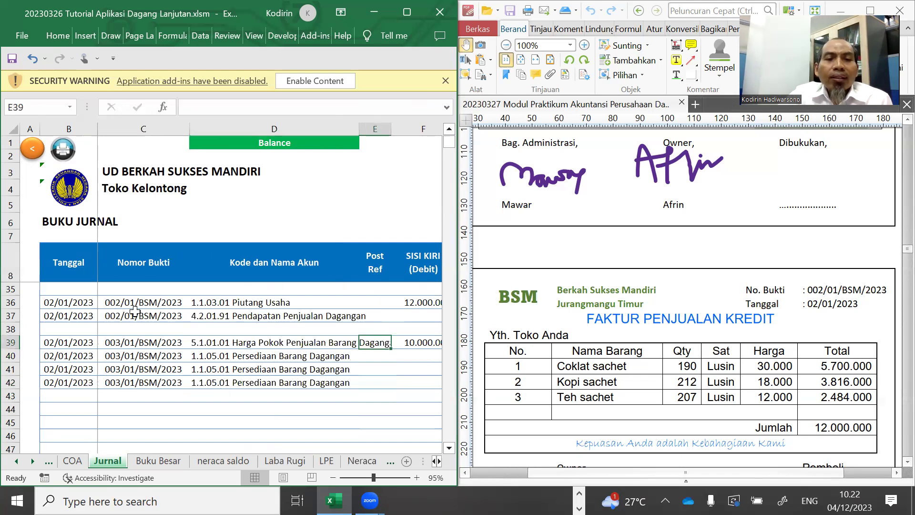
key("Left")
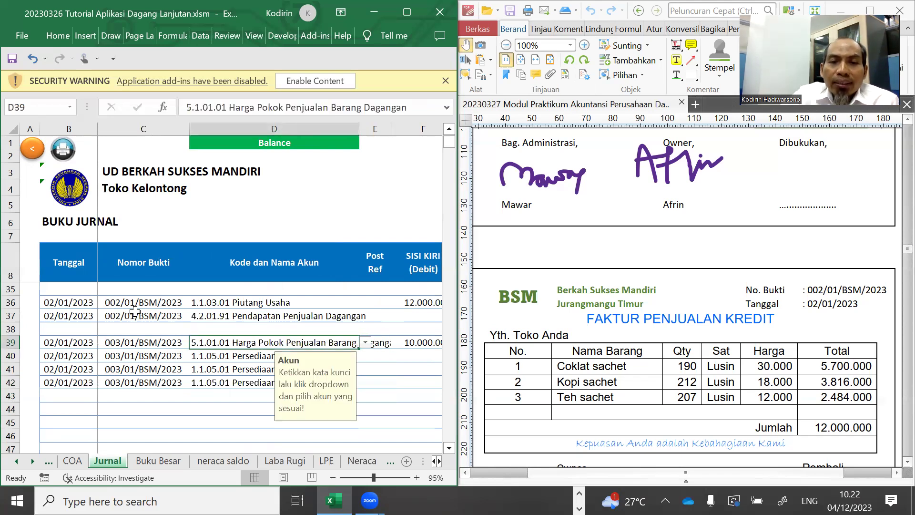
key("Right")
key("Right")
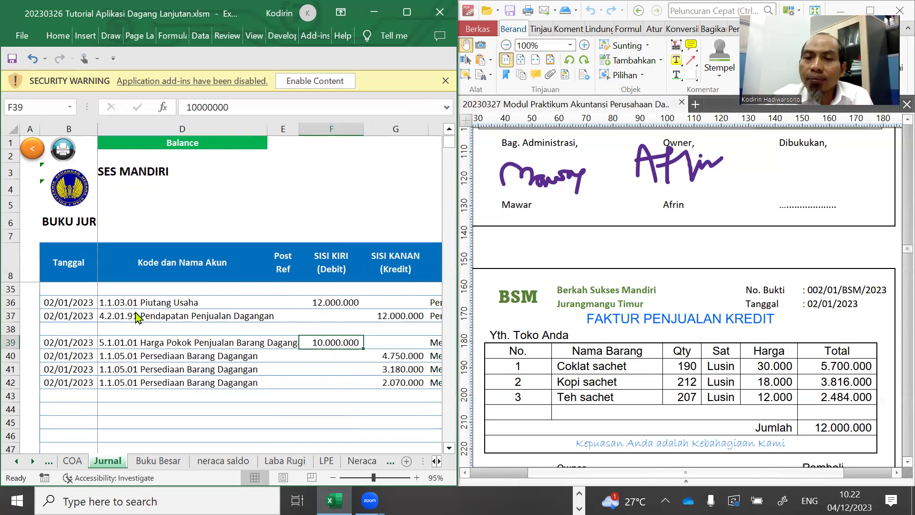
- Compare the cost of goods sold memo 003/01/BSM/2023 with the accounts, amounts and description in journal rows 39 and 40
scroll(813, 272, "down", 5)
scroll(820, 224, "down", 12)
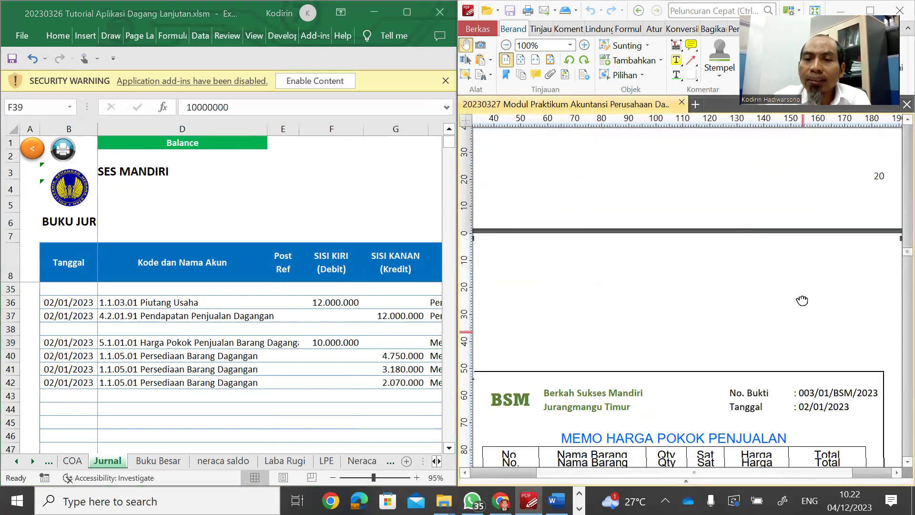
left_click_drag(826, 404, 812, 322)
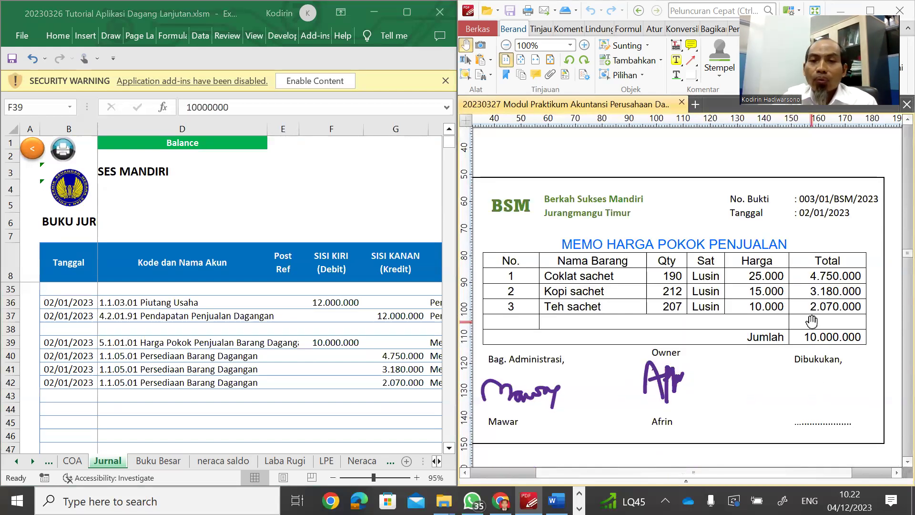
left_click(330, 340)
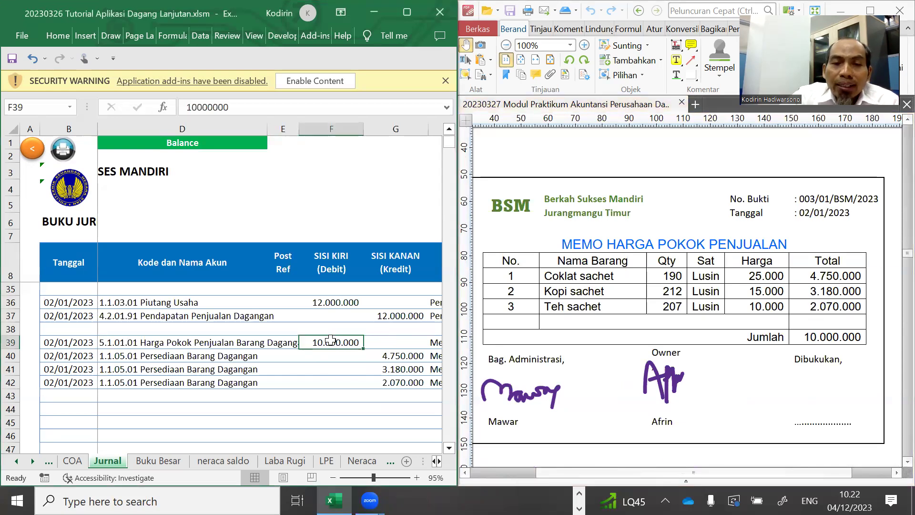
key("Return")
key("Left")
key("Left")
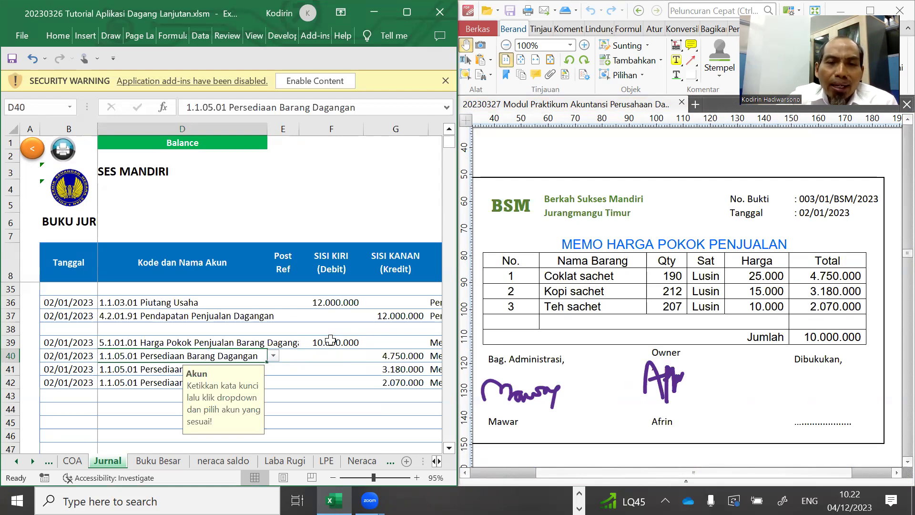
key("Right")
key("Right")
key("Right")
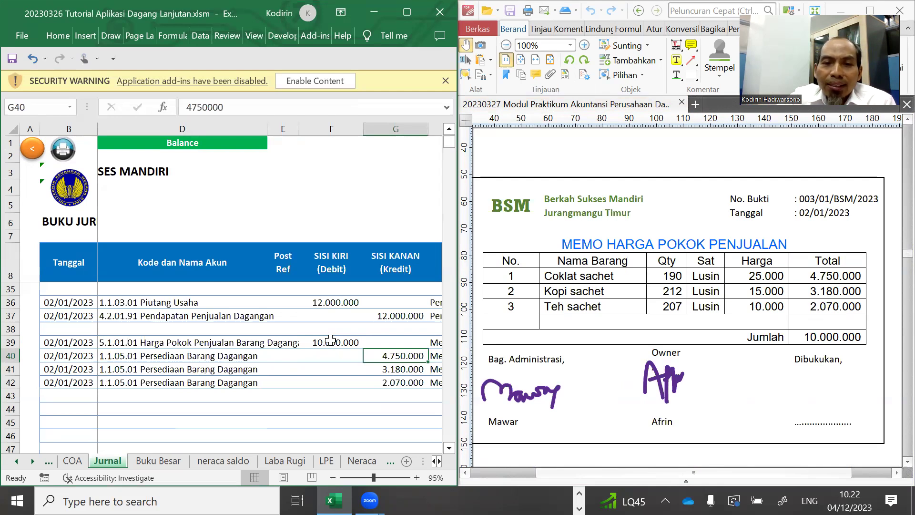
key("Right")
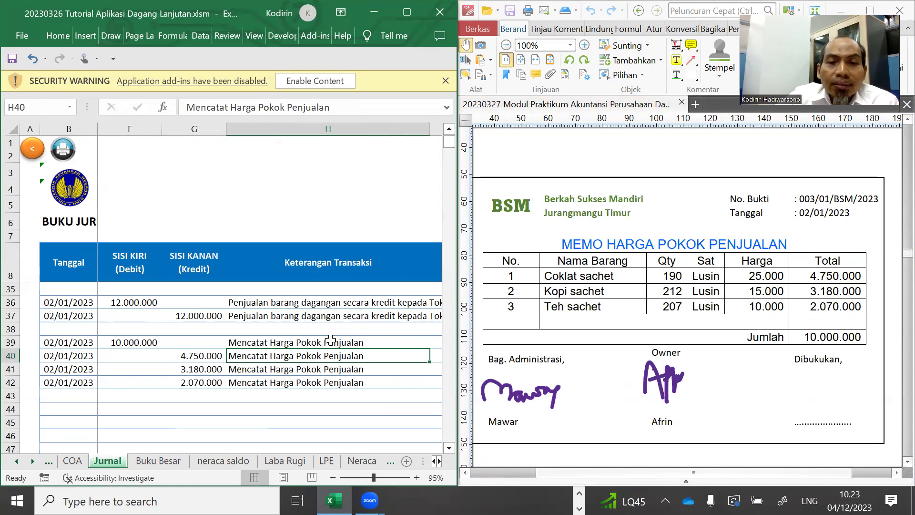
- Clear the Buku Pembantu cells of the three inventory lines in rows 40 to 42
key("Right")
key("Right")
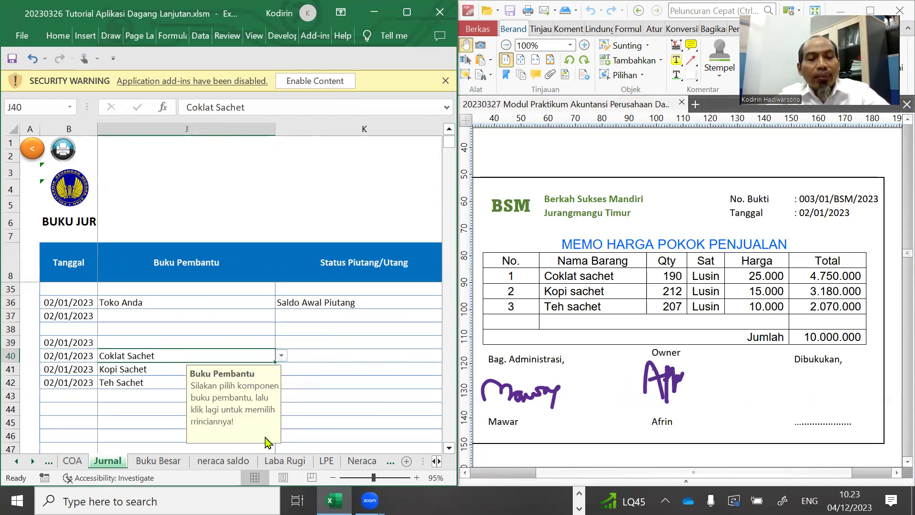
key("shift+Down")
key("shift+Down")
key("Delete")
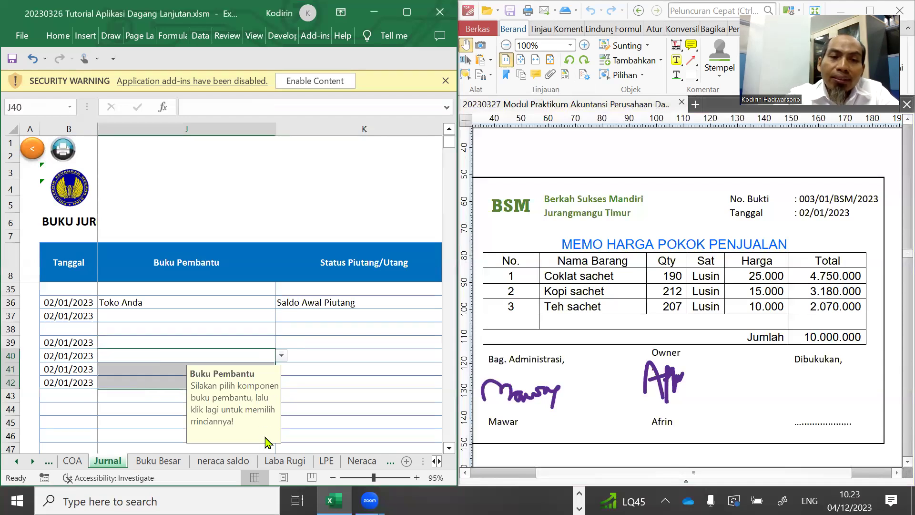
- Set the Buku Pembantu of the inventory line in row 40 to Coklat Sachet from the Persediaan category
key("Up")
key("Down")
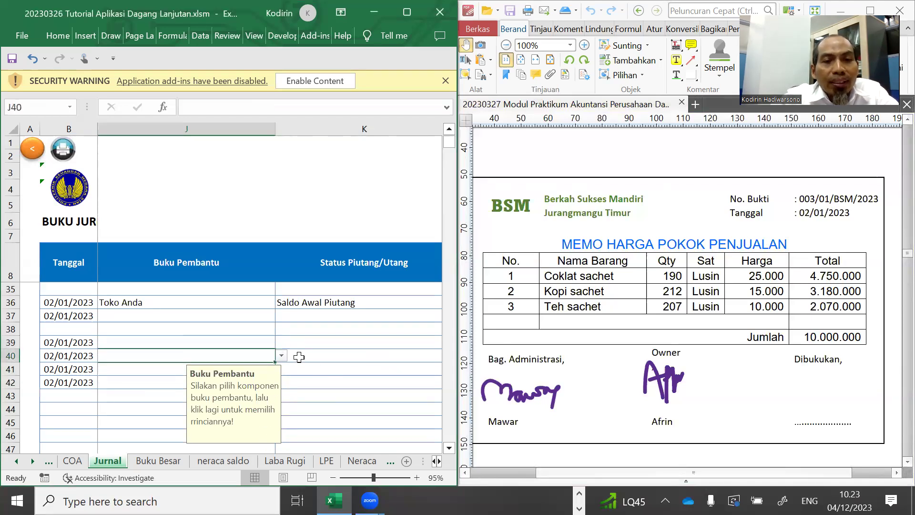
left_click(282, 356)
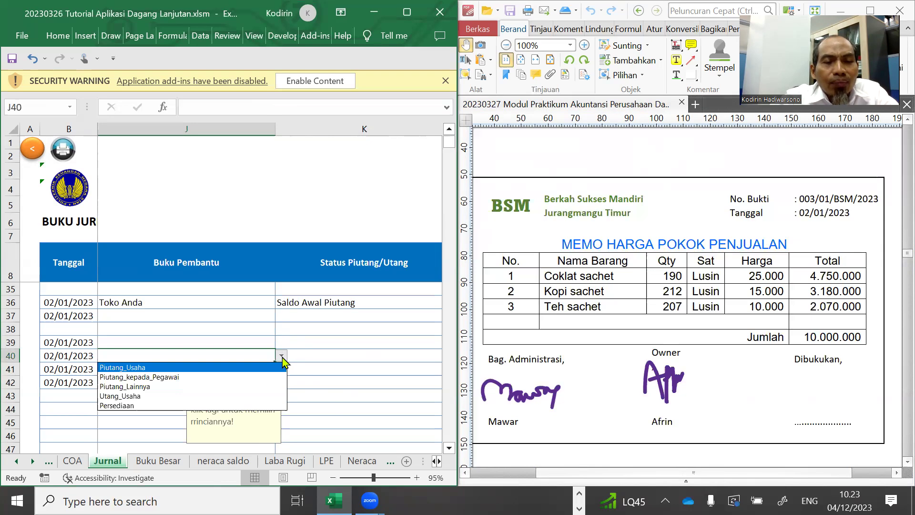
left_click(117, 406)
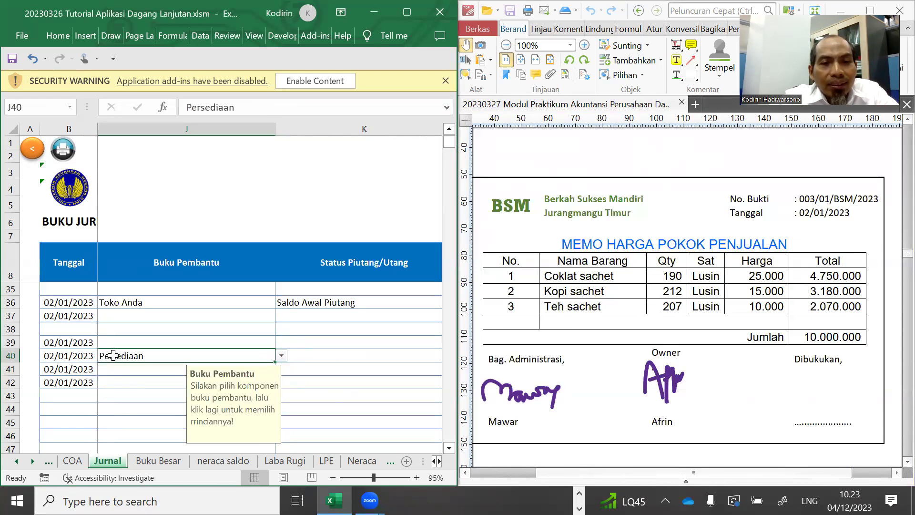
left_click(282, 357)
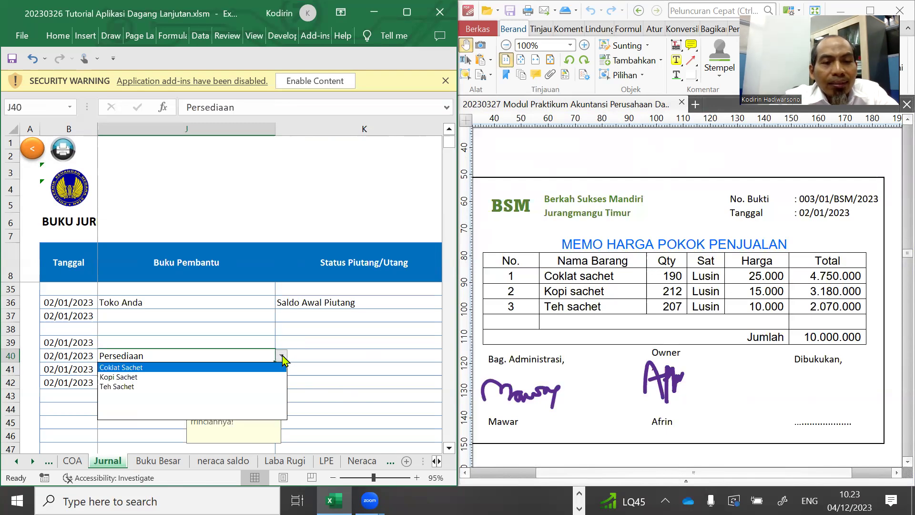
left_click(122, 372)
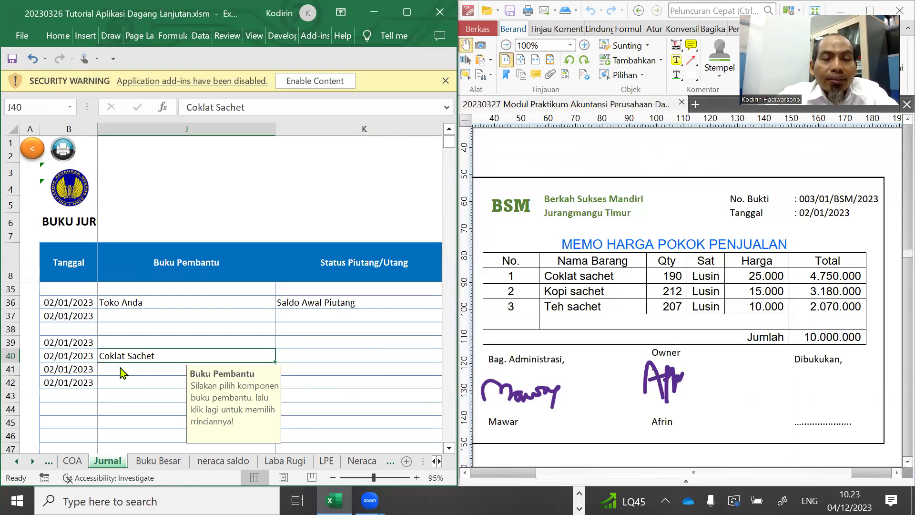
- Set the Buku Pembantu in row 41 to Kopi Sachet, picked from the Persediaan category
left_click(122, 372)
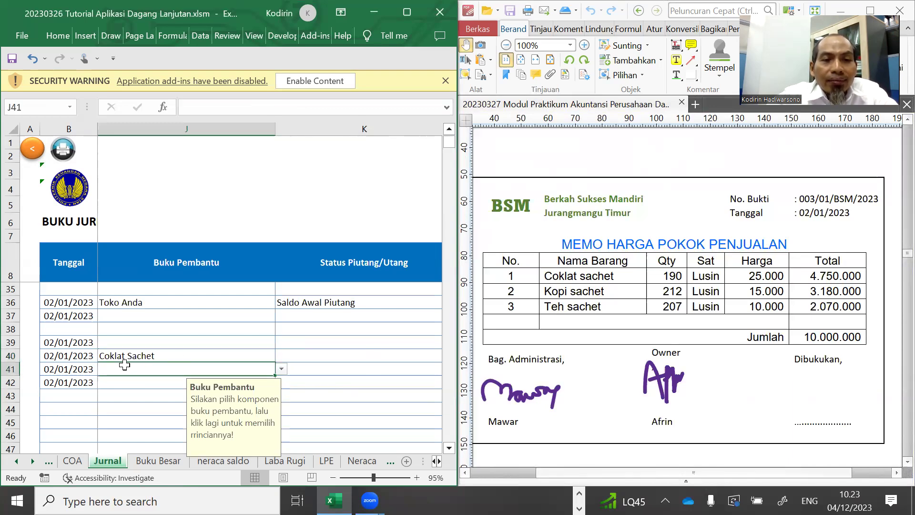
left_click(281, 370)
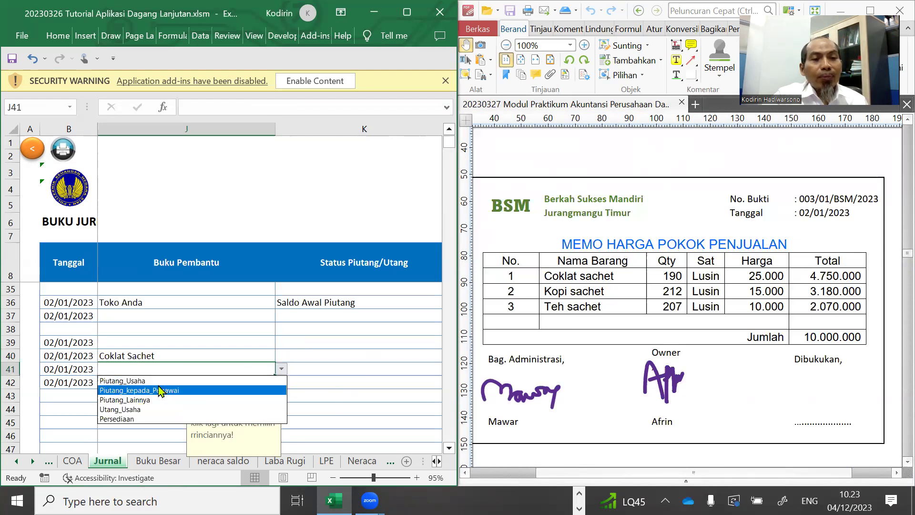
left_click(136, 420)
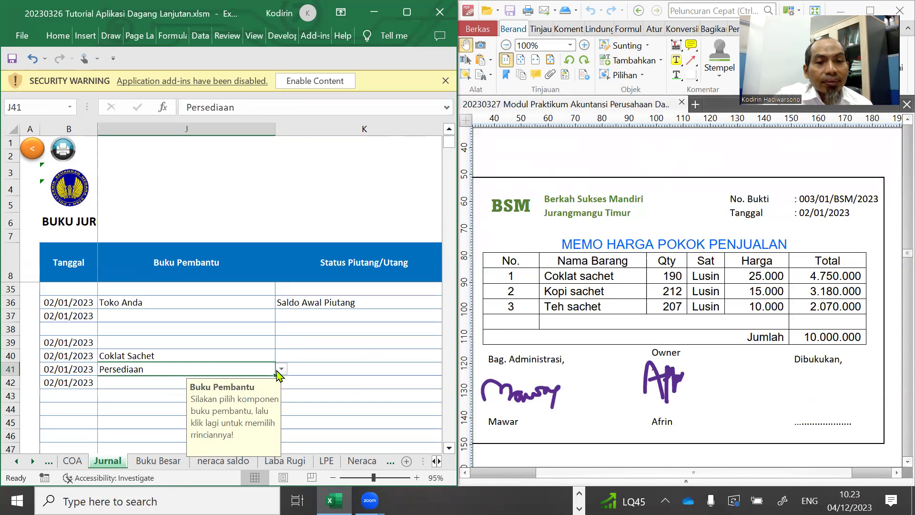
left_click(281, 370)
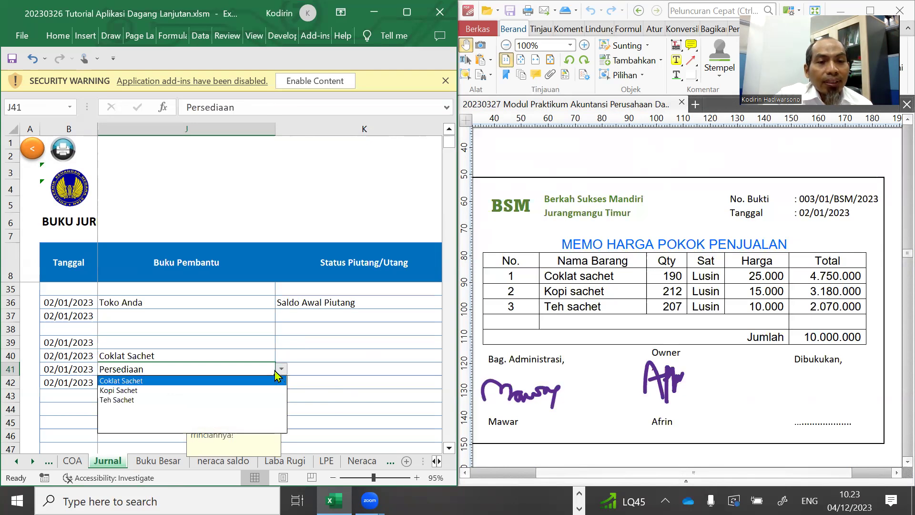
left_click(142, 394)
- Choose Persediaan and its item Teh Sachet as the Buku Pembantu of the inventory line in row 42
left_click(119, 382)
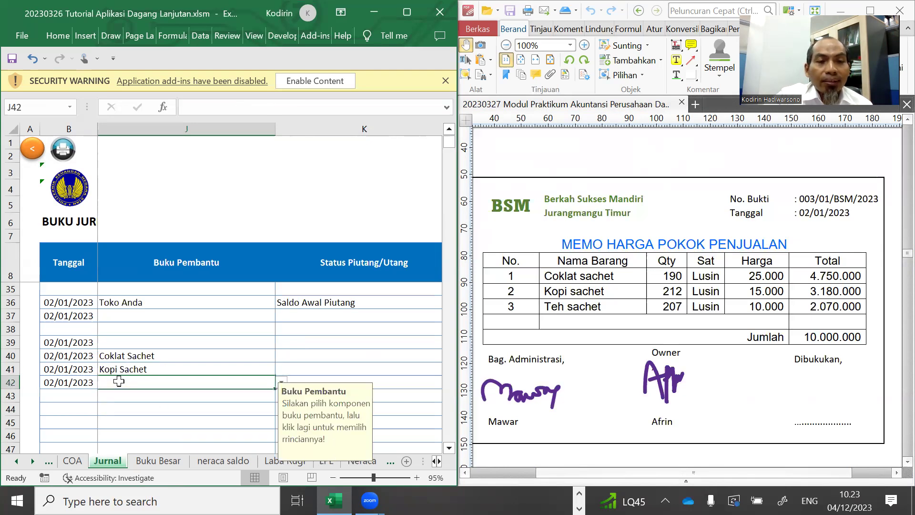
left_click(282, 382)
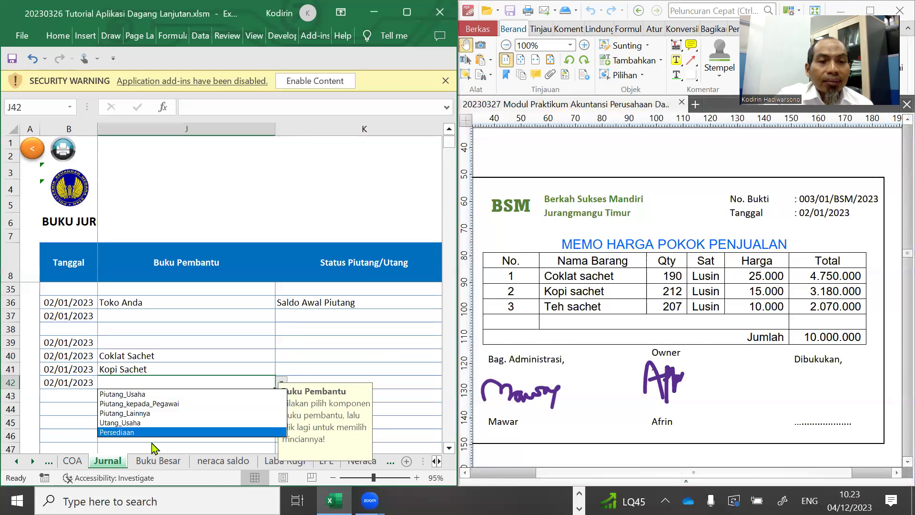
key("Escape")
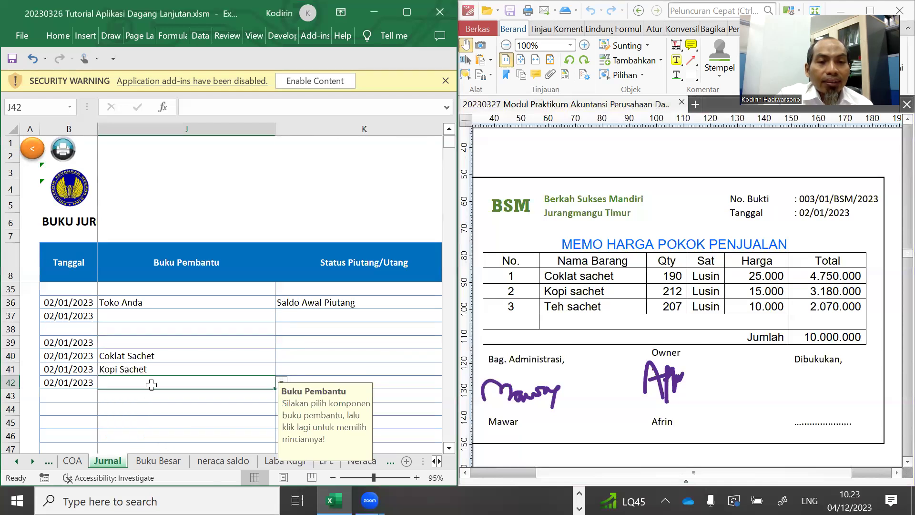
left_click(281, 383)
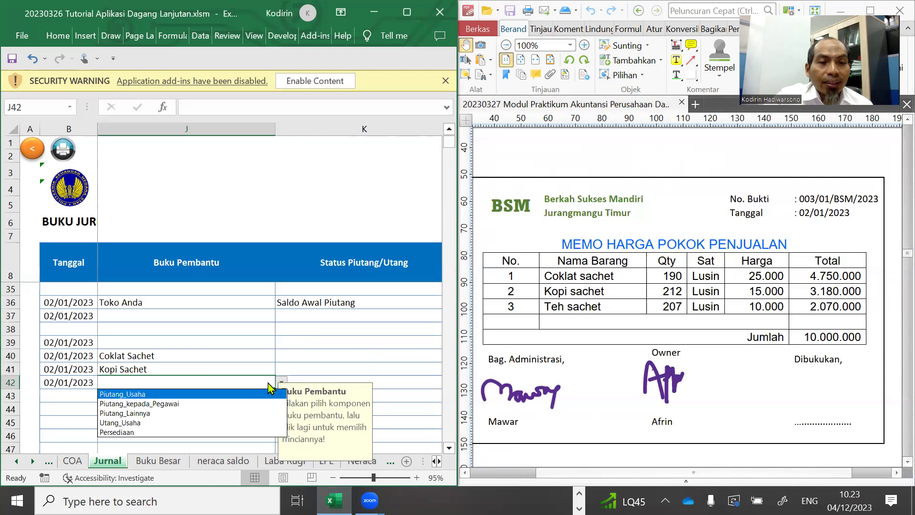
left_click(144, 432)
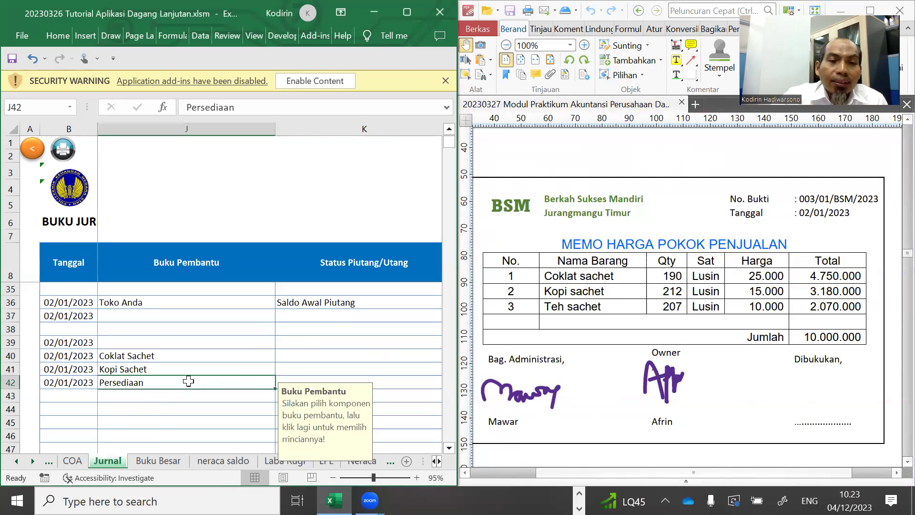
left_click(283, 383)
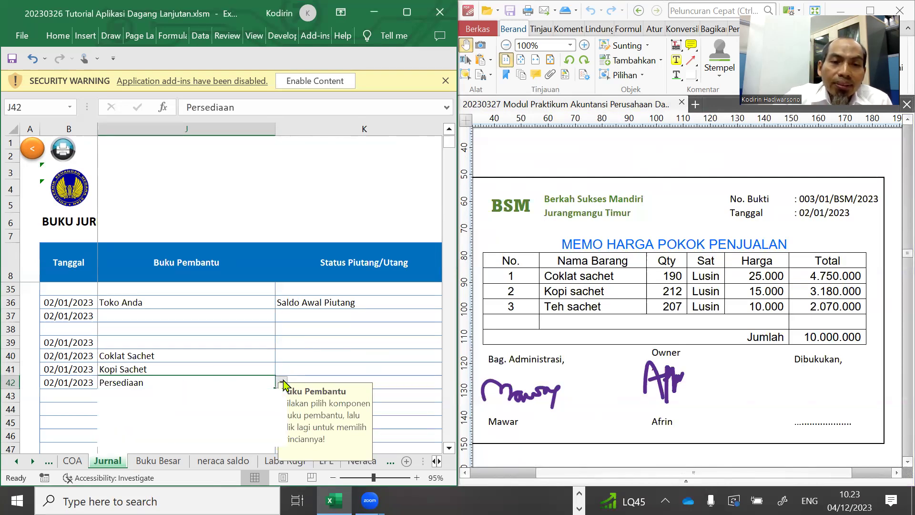
left_click(120, 418)
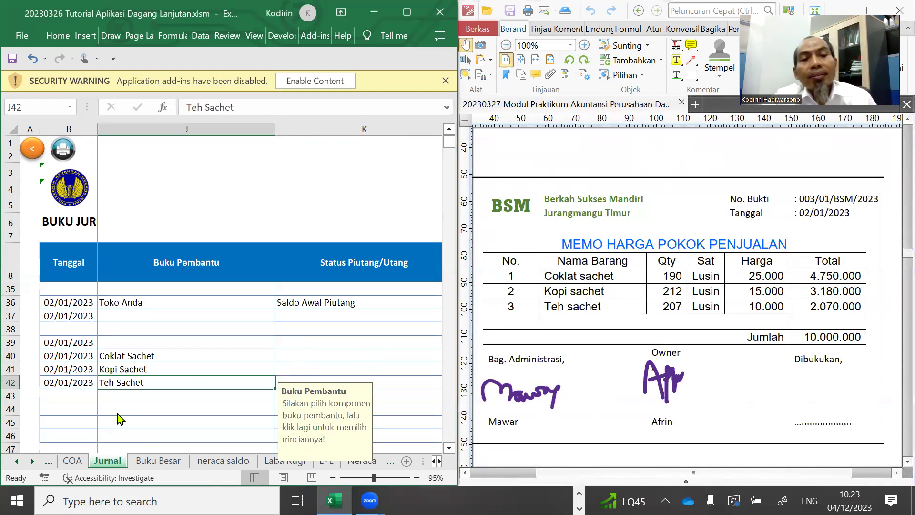
- Clear the Jumlah unit Persediaan values of the three inventory lines in rows 40 to 42
left_click(311, 353)
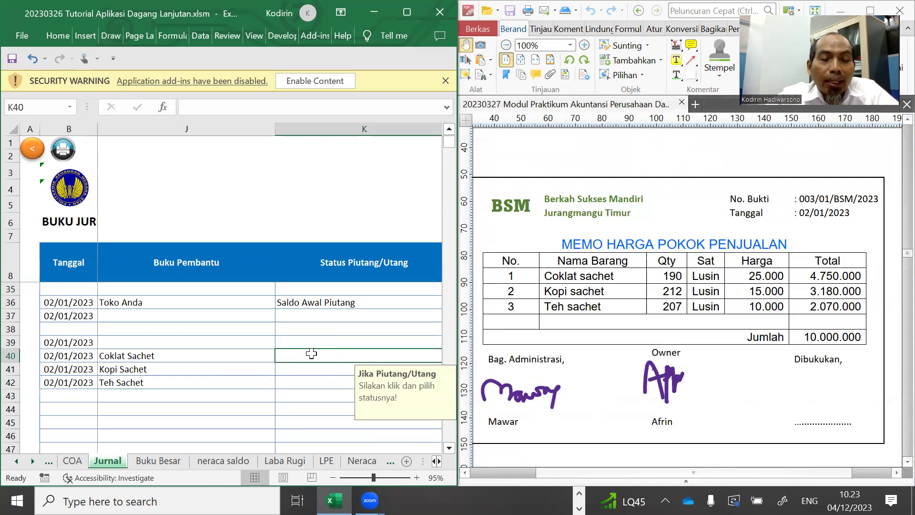
key("Right")
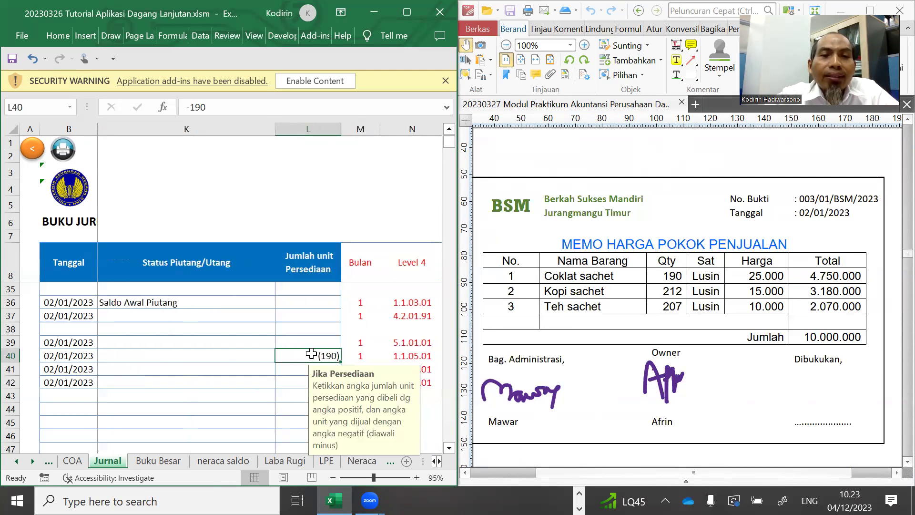
mouse_move(369, 501)
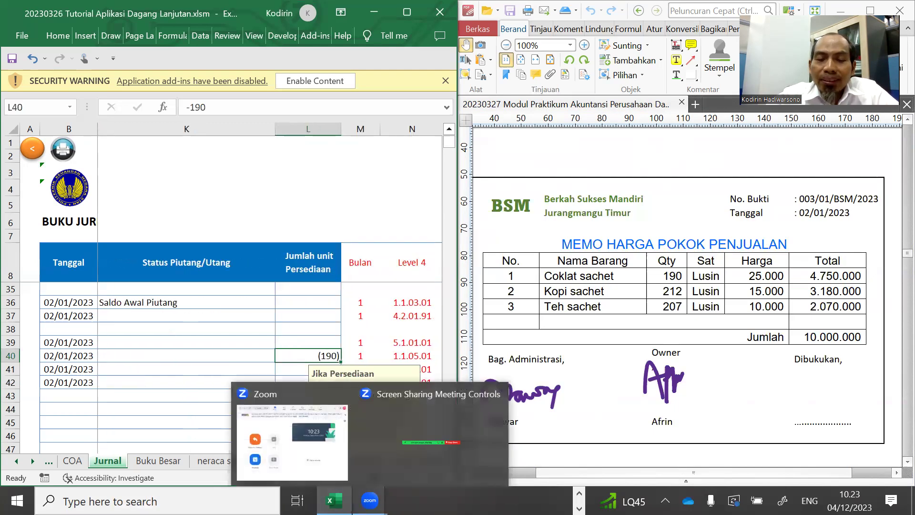
left_click_drag(308, 356, 308, 383)
key("Delete")
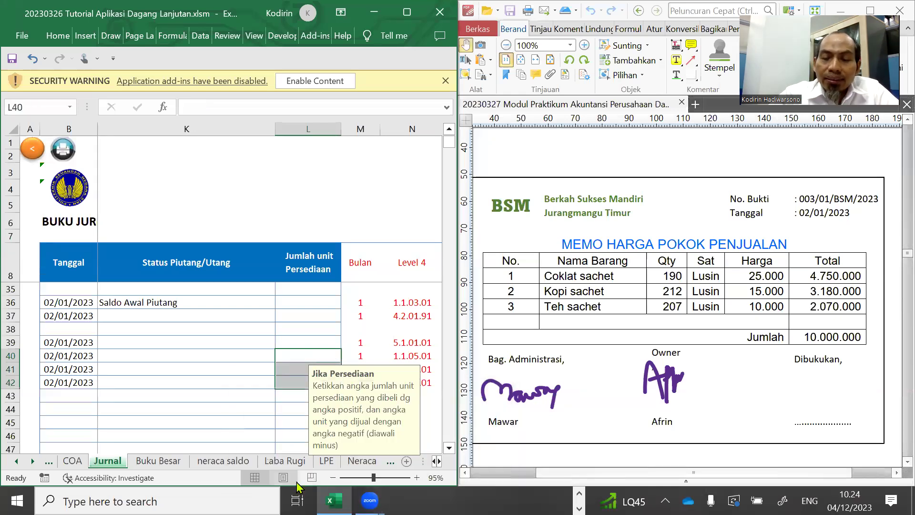
key("Down")
key("Down")
key("Down")
key("Down")
key("Down")
key("Down")
key("Down")
key("Up")
key("Up")
key("Up")
key("Up")
key("Up")
key("Up")
key("Up")
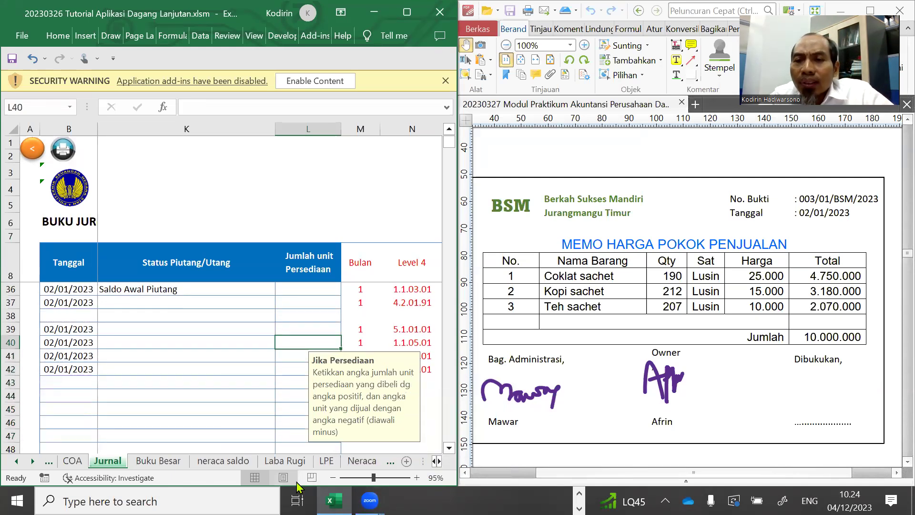
- Enter -190 as the Jumlah unit Persediaan of the Coklat Sachet line in row 40
key("Left")
key("Left")
key("Left")
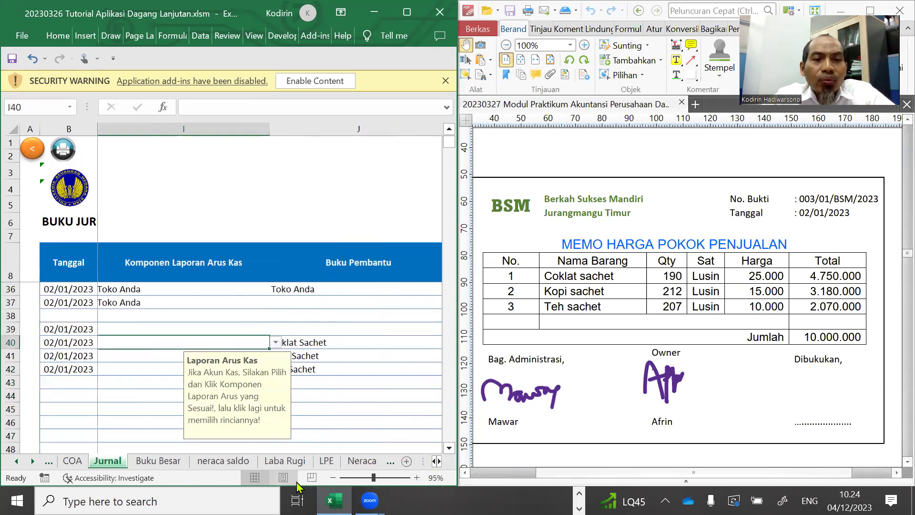
key("Right")
key("Right")
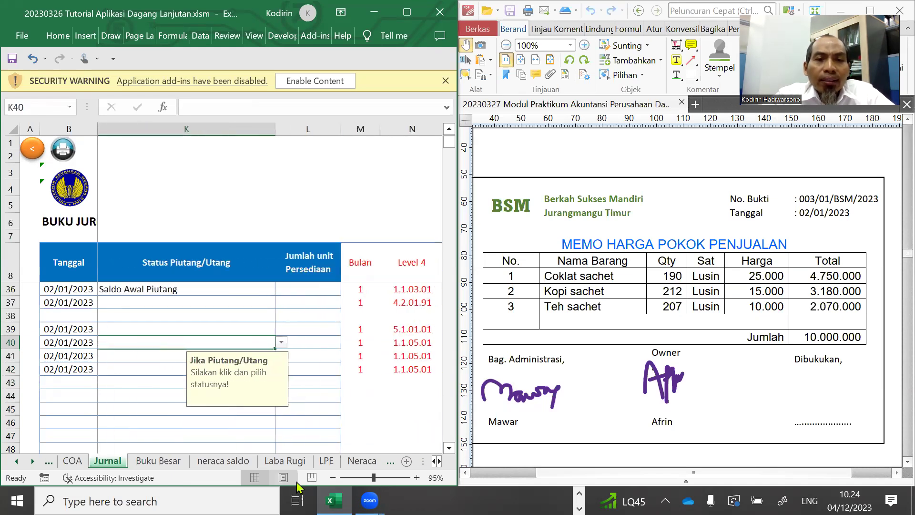
key("Right")
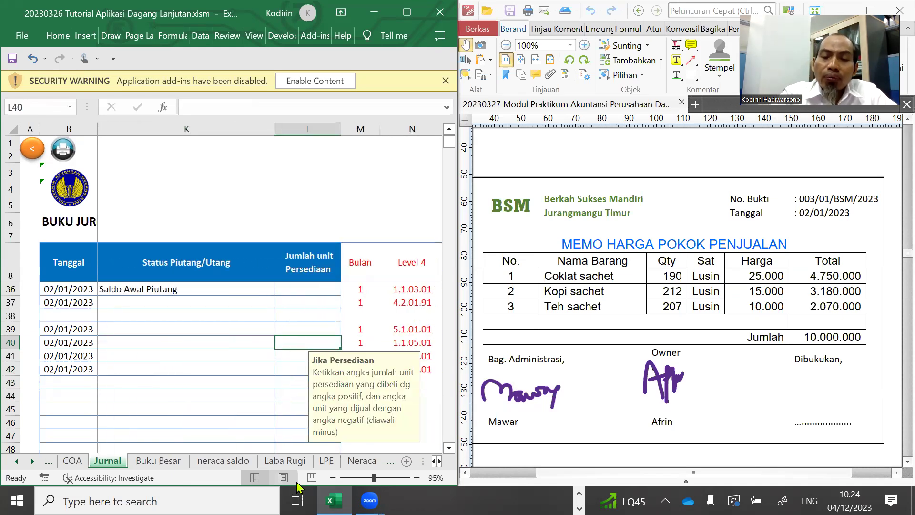
type("-")
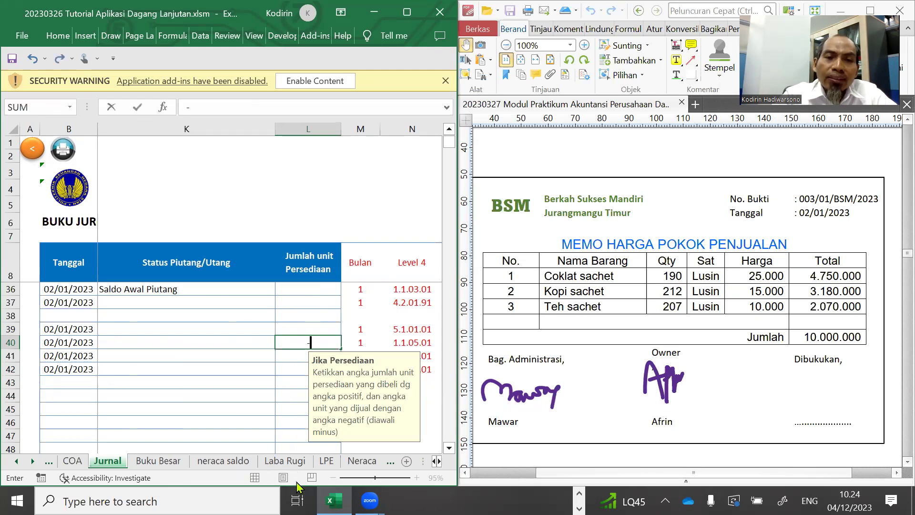
type("190")
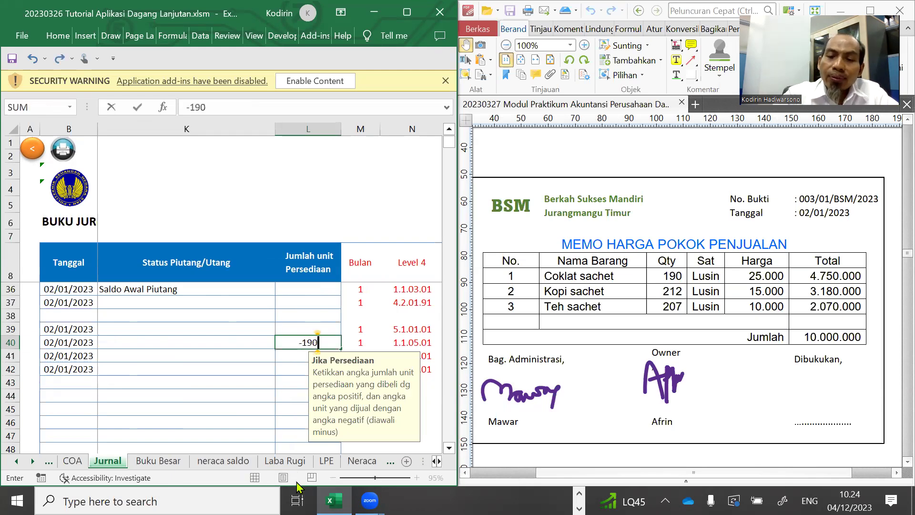
key("Return")
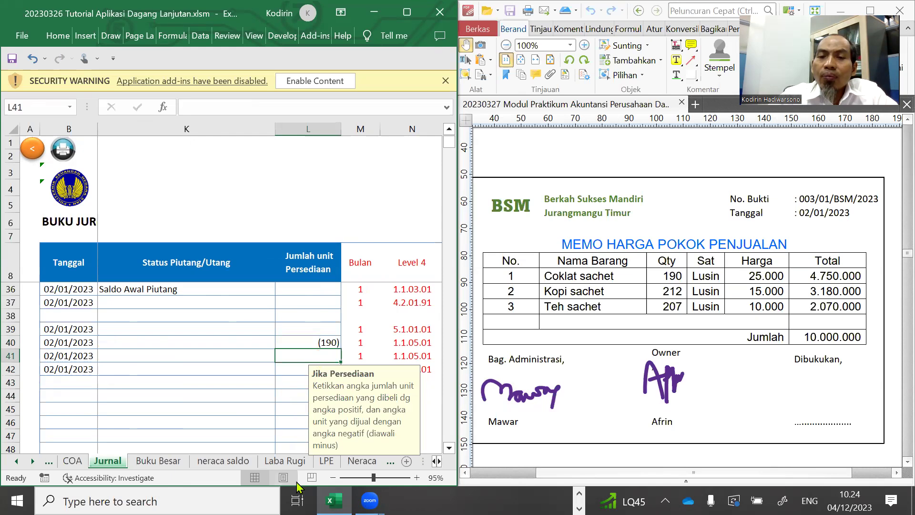
- Enter -212 and -207 as the Jumlah unit Persediaan of the Kopi Sachet and Teh Sachet lines in rows 41 and 42
type("-212")
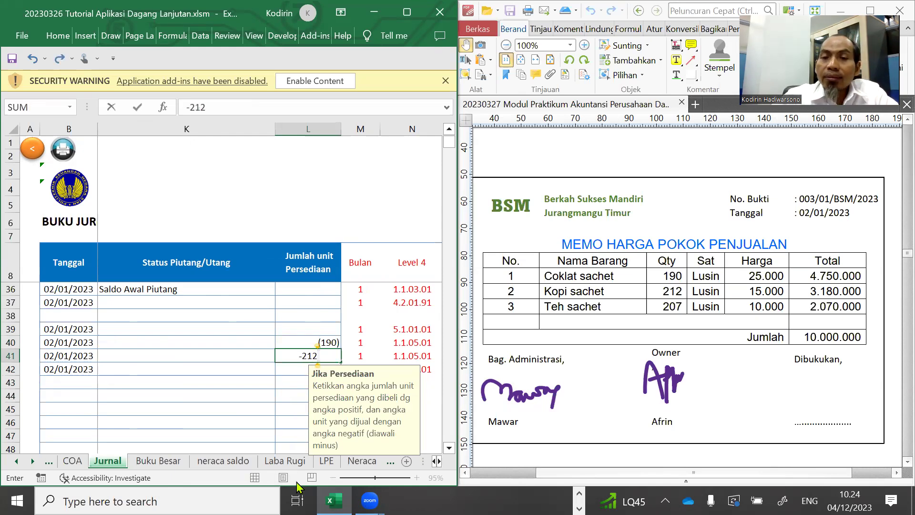
key("Return")
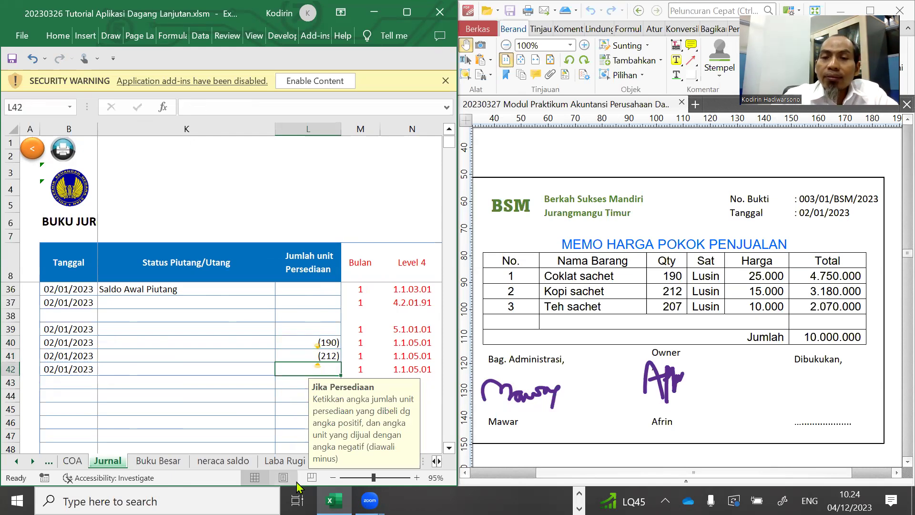
type("-")
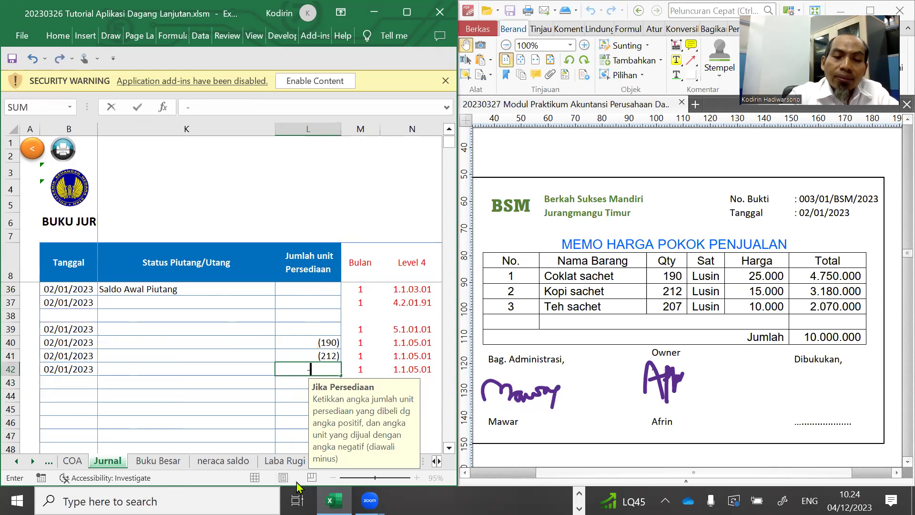
type("207")
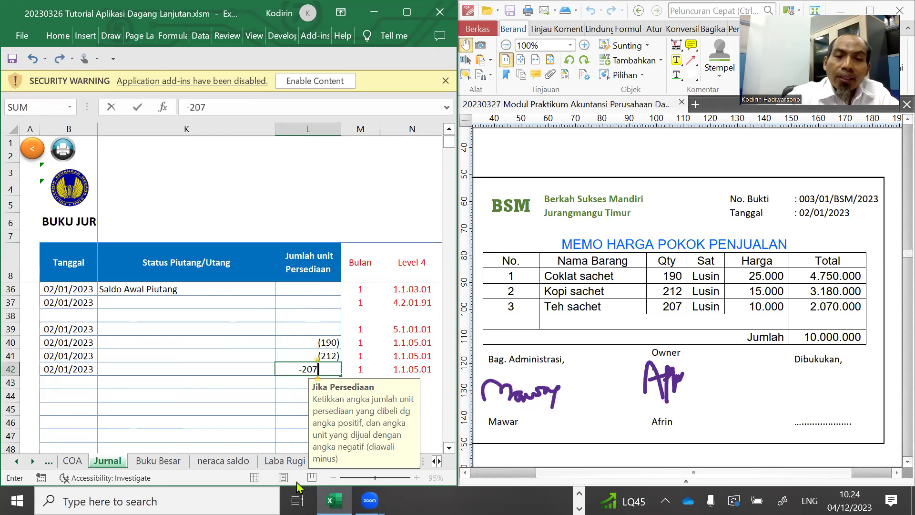
key("Return")
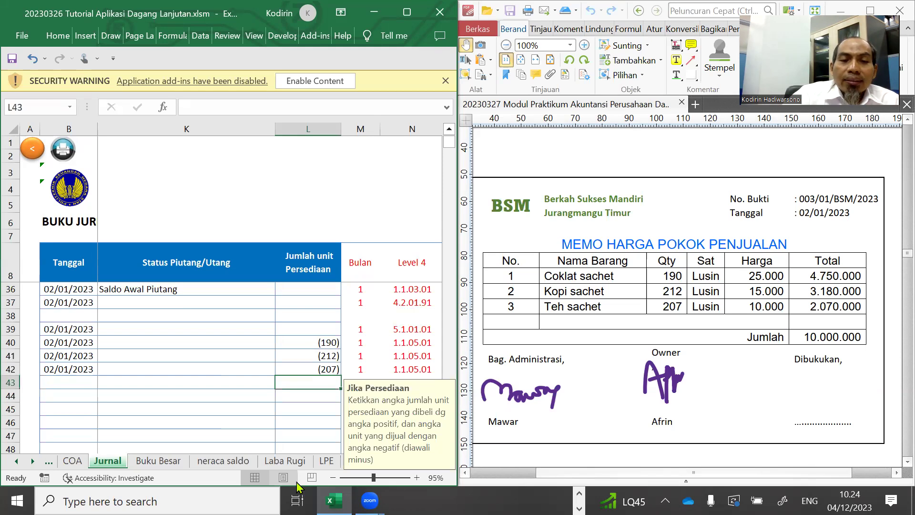
- Look through the journal down to the 10/01/2023 entries with Nomor Bukti 020/01/BSM/2023 and 021/01/BSM/2023
key("Down")
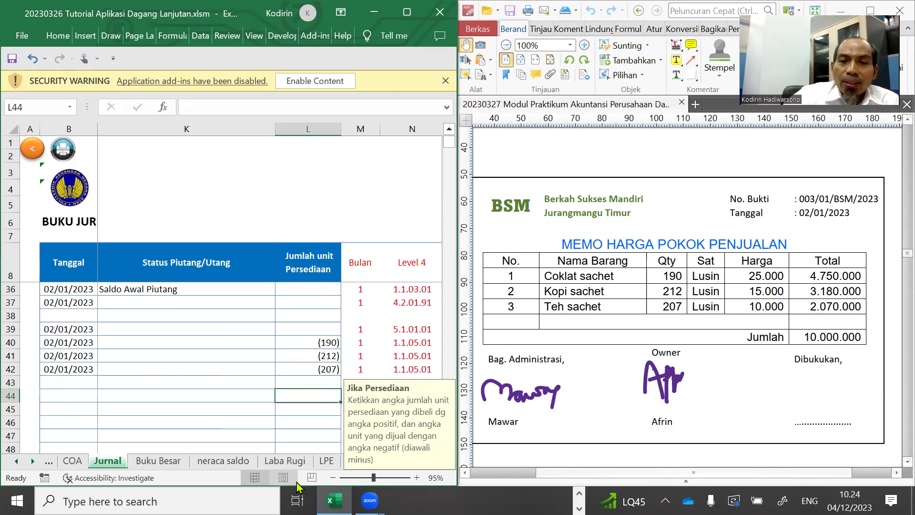
key("Left")
key("Left")
key("Left")
key("Left")
key("Left")
key("Left")
key("Left")
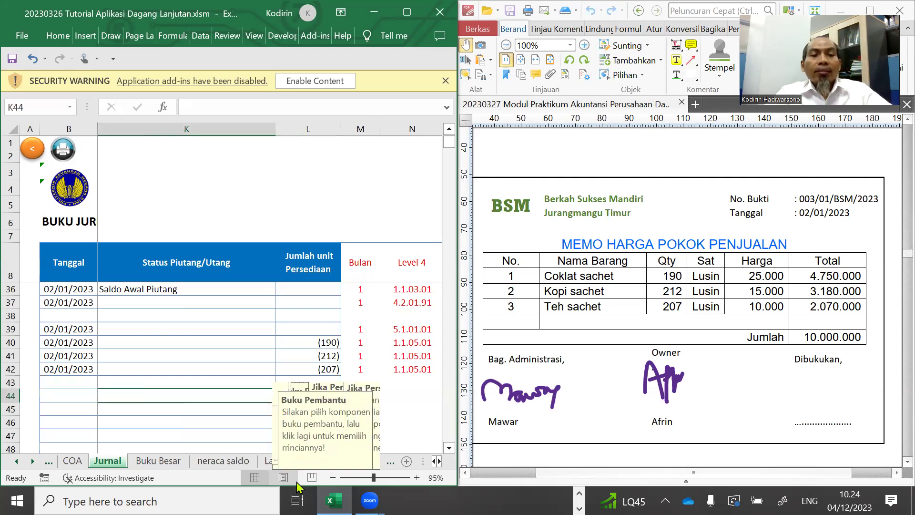
key("Left")
key("Left")
key("Left")
key("Left")
key("Down")
key("Down")
key("Down")
key("Down")
key("Down")
key("Down")
key("Down")
key("Down")
key("Down")
key("Down")
key("Down")
key("Down")
key("Down")
key("Down")
key("Down")
key("Down")
key("Down")
key("Down")
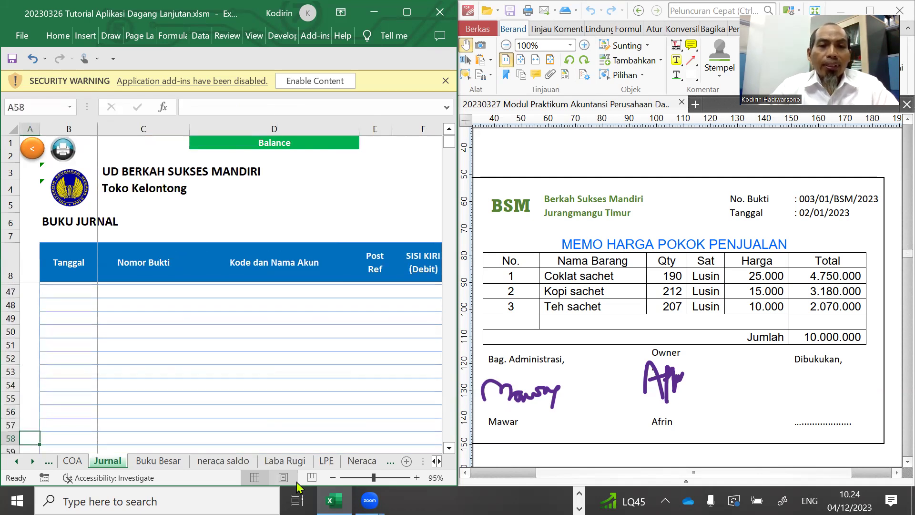
key("Down")
key("Down")
key("Down")
key("Down")
key("Down")
key("Down")
key("Down")
key("Down")
key("Down")
key("Down")
key("Down")
key("Down")
key("Down")
key("Down")
key("Down")
key("Down")
key("Down")
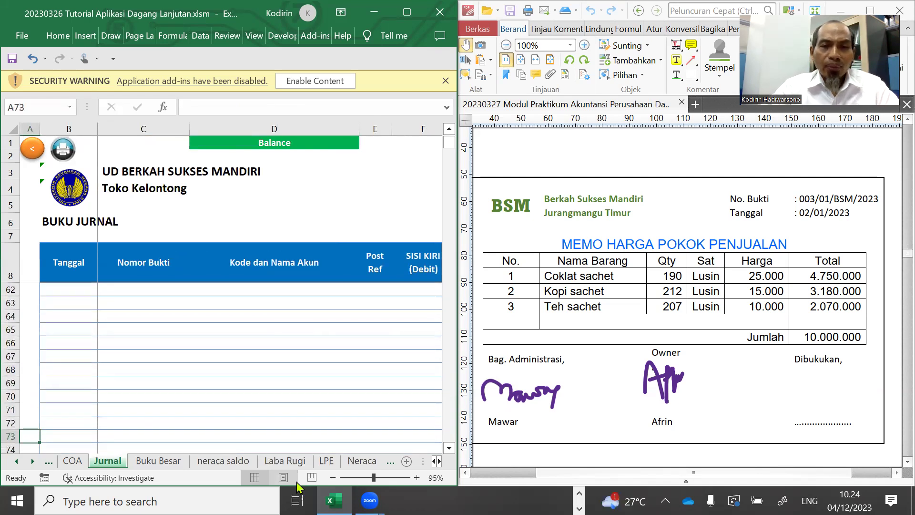
key("Down")
key("Down")
key("Down")
key("Down")
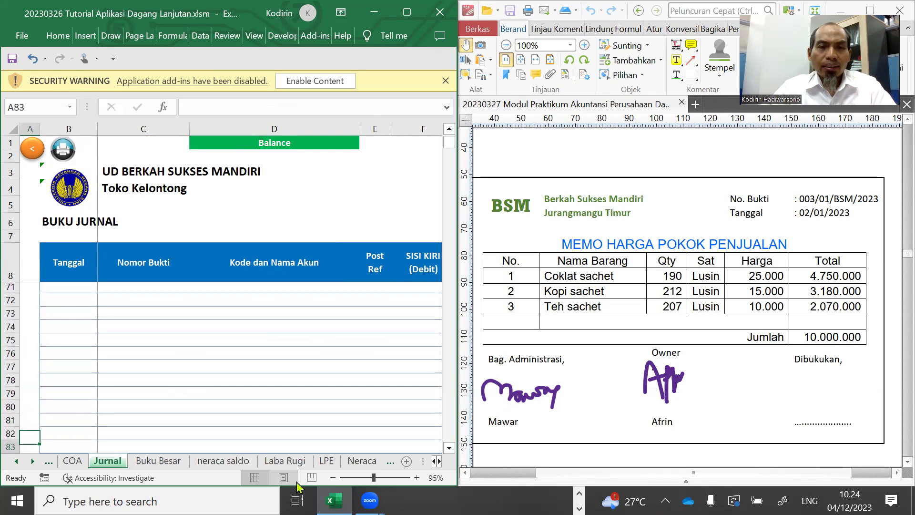
key("Down")
key("Down")
key("Down")
key("Down")
key("Down")
key("Down")
key("Down")
key("Down")
key("Down")
key("Down")
key("Down")
key("Down")
key("Down")
key("Down")
key("Down")
key("Down")
key("Down")
key("Down")
key("Down")
key("Down")
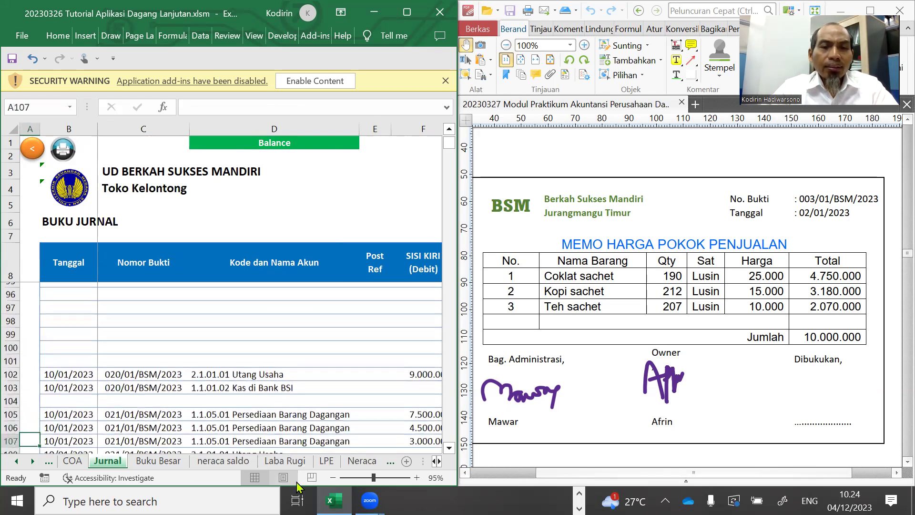
key("Down")
key("Down")
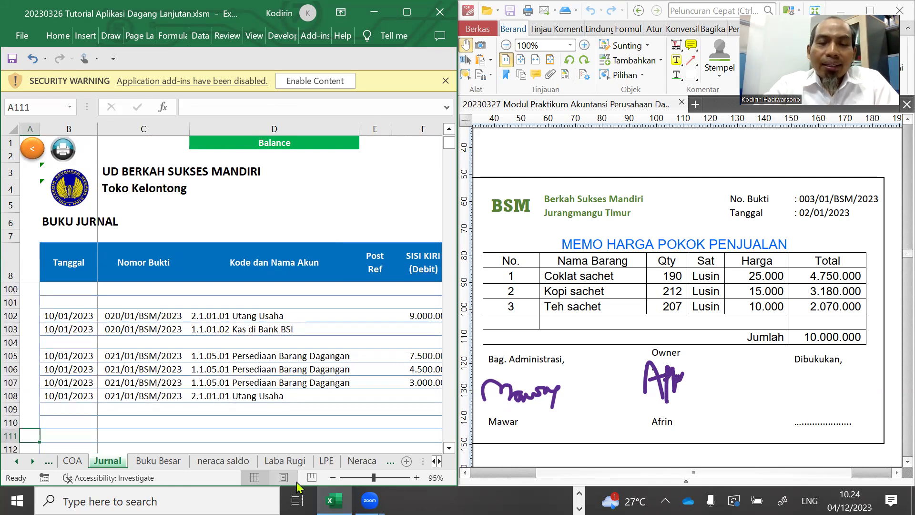
left_click(280, 339)
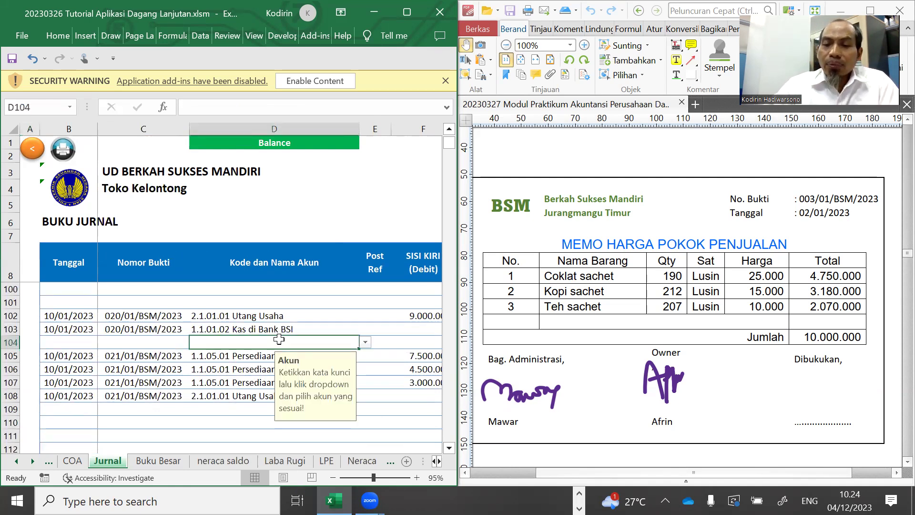
key("Up")
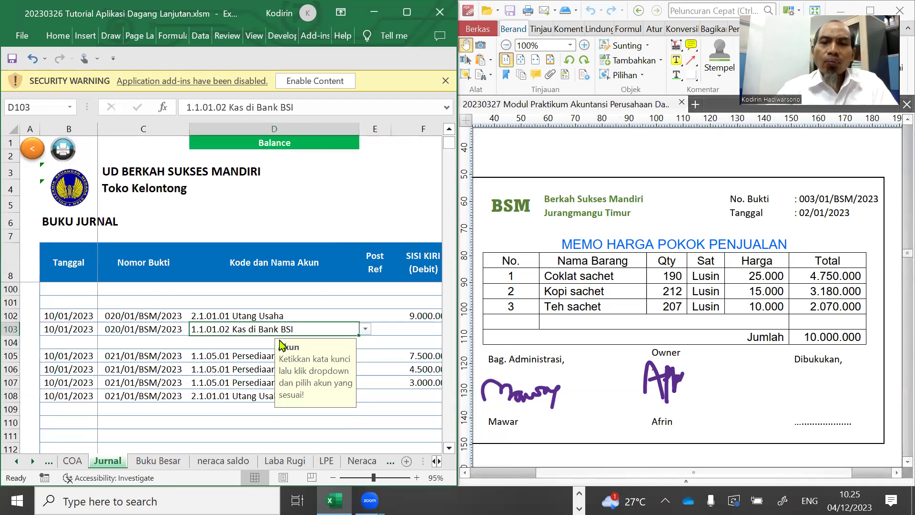
- Find the Bukti Kas Keluar voucher 020/01/BSM/2023 in the PDF practice module and read its payment details
scroll(859, 234, "down", 8)
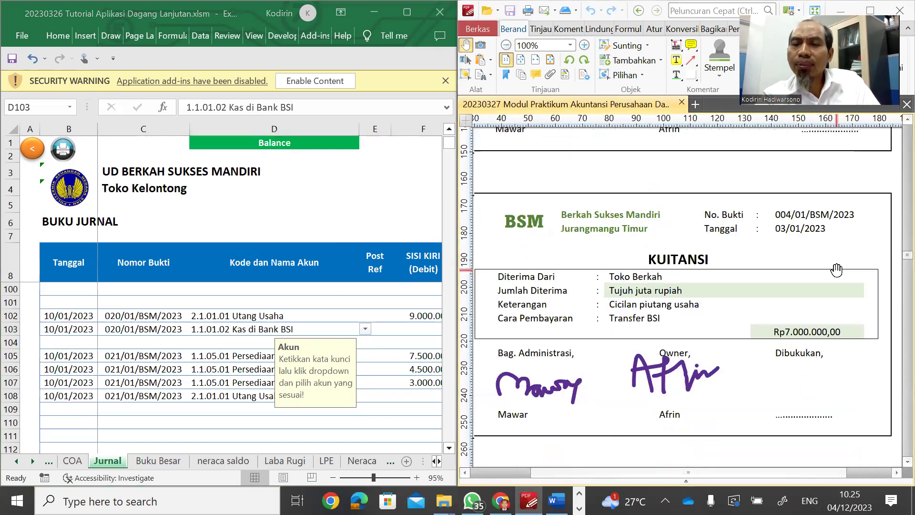
scroll(859, 234, "down", 15)
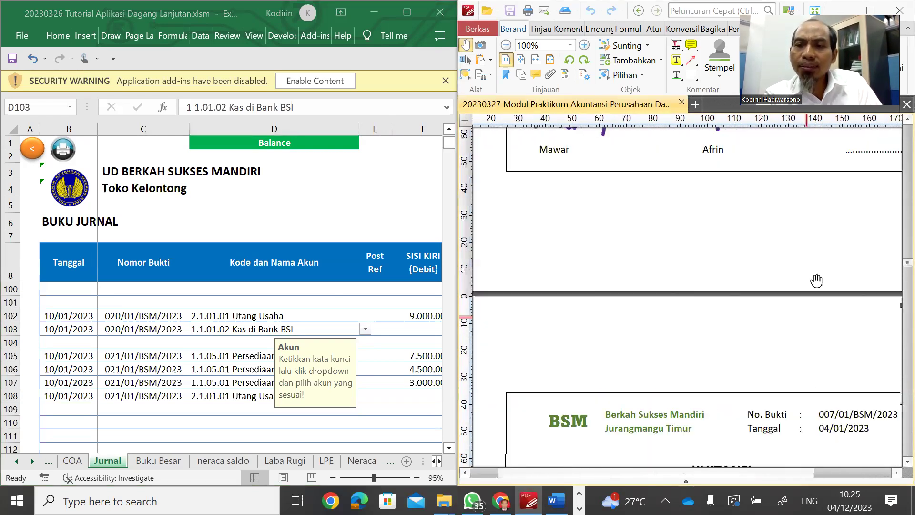
scroll(817, 281, "down", 15)
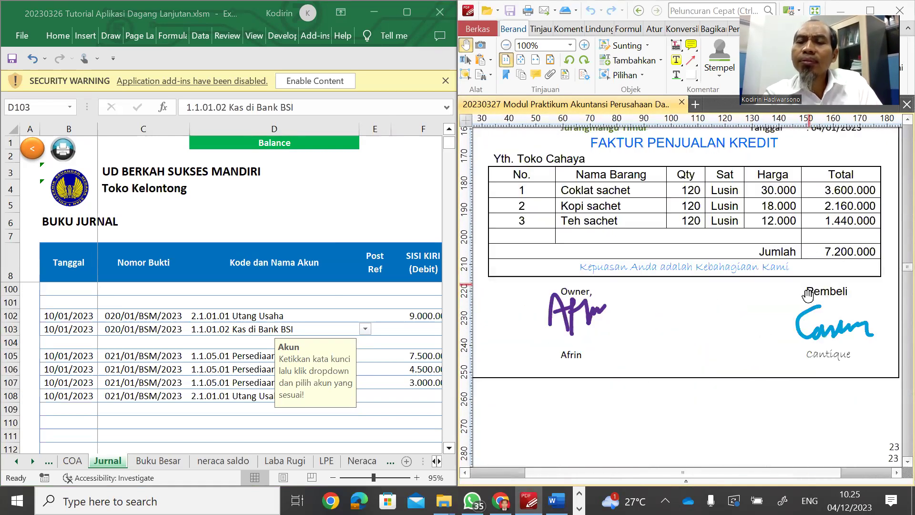
scroll(818, 268, "down", 10)
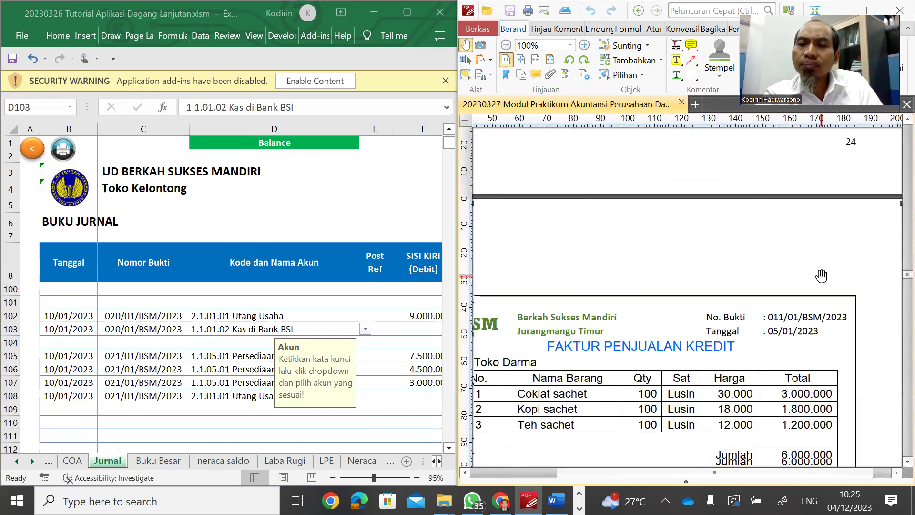
scroll(807, 334, "down", 10)
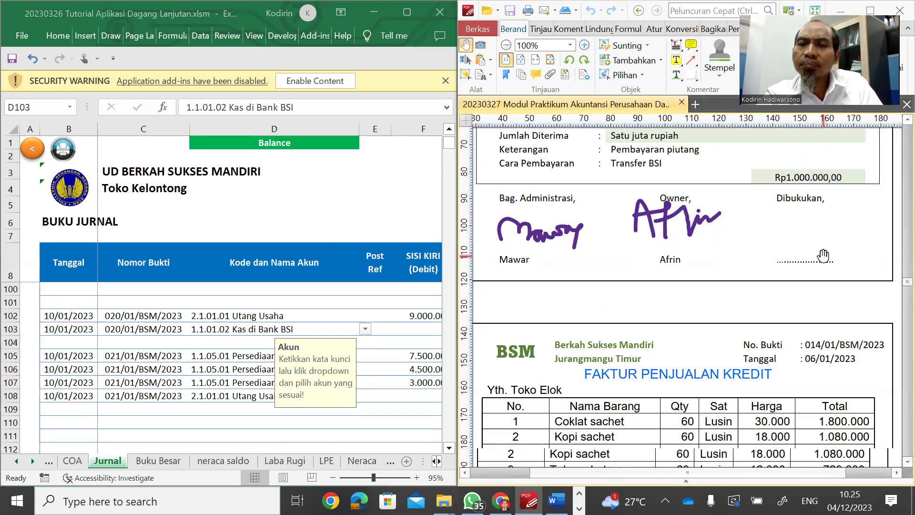
scroll(801, 305, "down", 5)
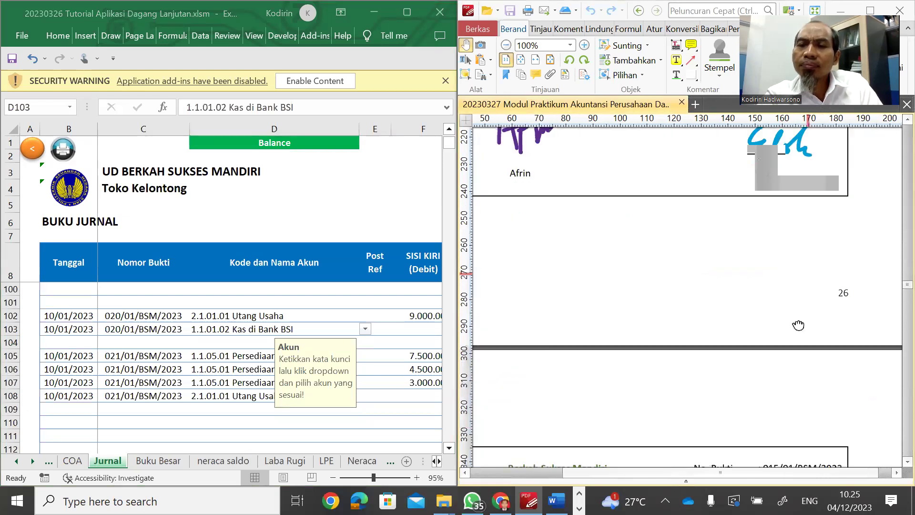
scroll(806, 272, "down", 8)
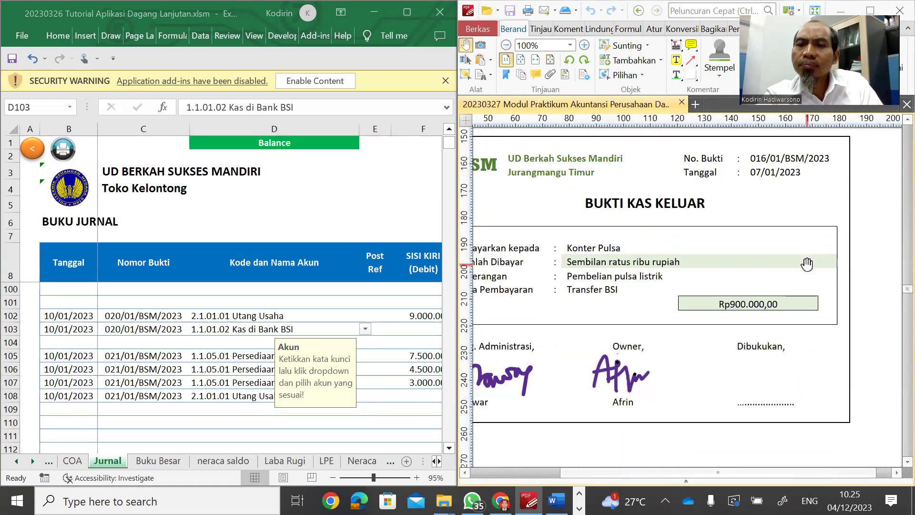
scroll(795, 316, "down", 8)
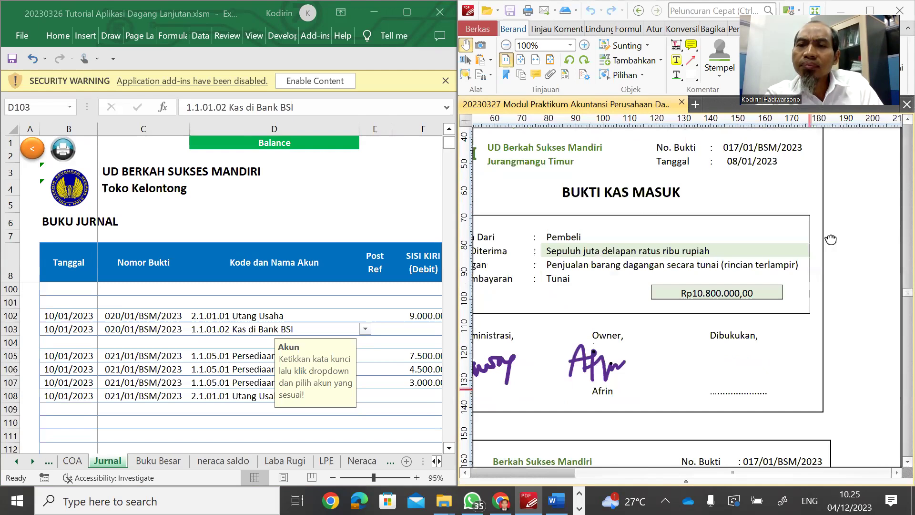
scroll(794, 244, "down", 8)
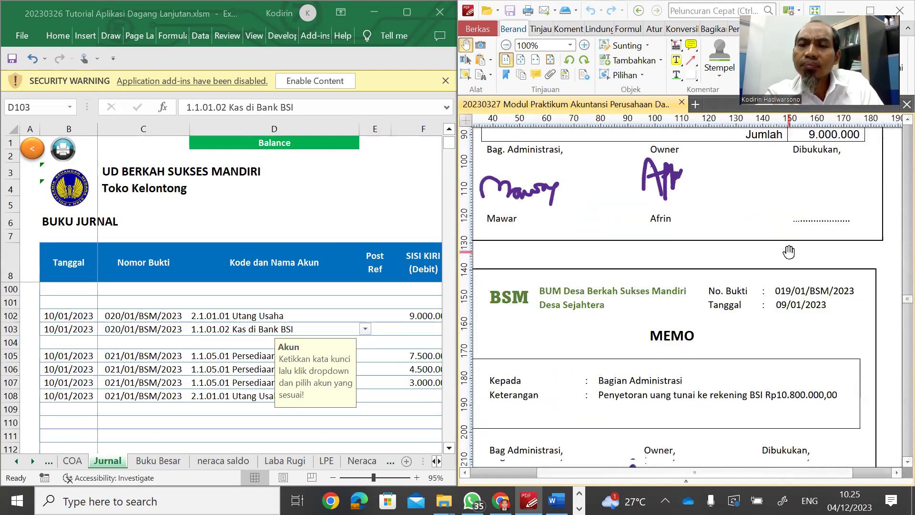
scroll(791, 219, "down", 8)
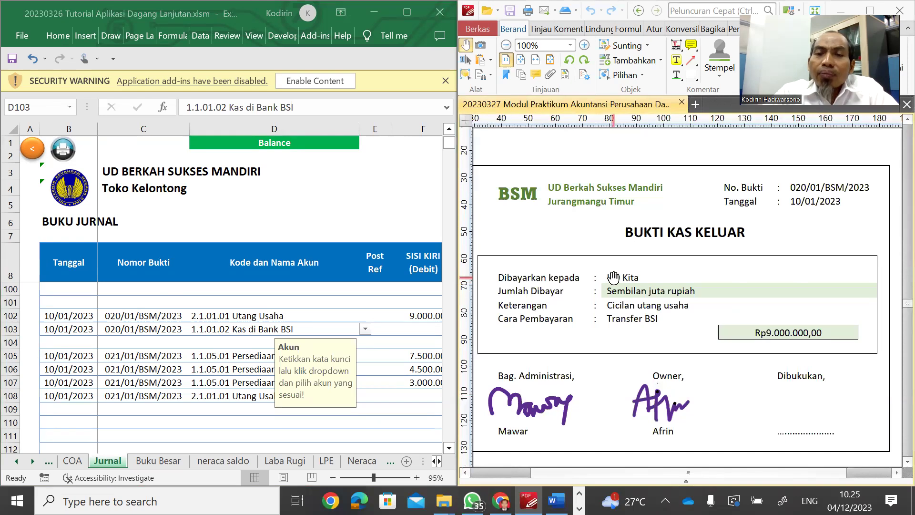
- Clear and reselect row 103's Komponen Laporan Arus Kas as Pengeluaran kas untuk pembayaran ke pemasok barang, from the Kas_Keluar_Operasi category
left_click(261, 313)
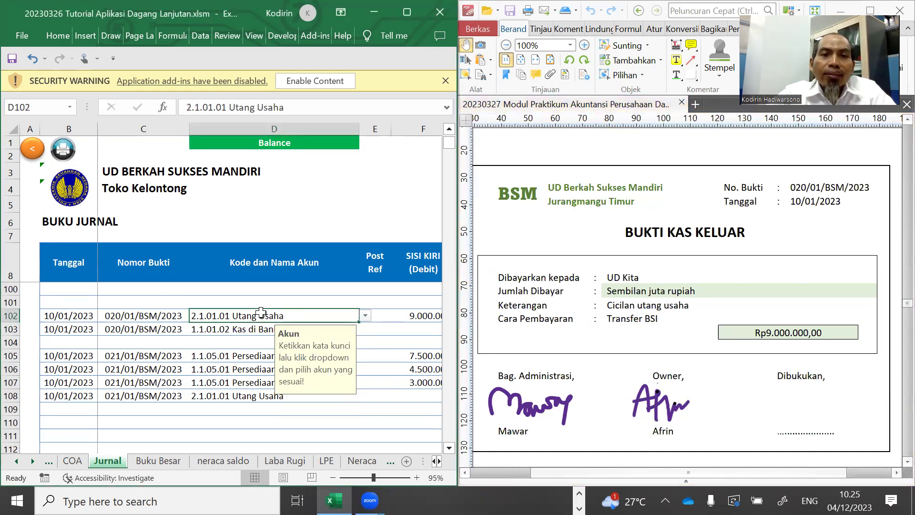
key("Down")
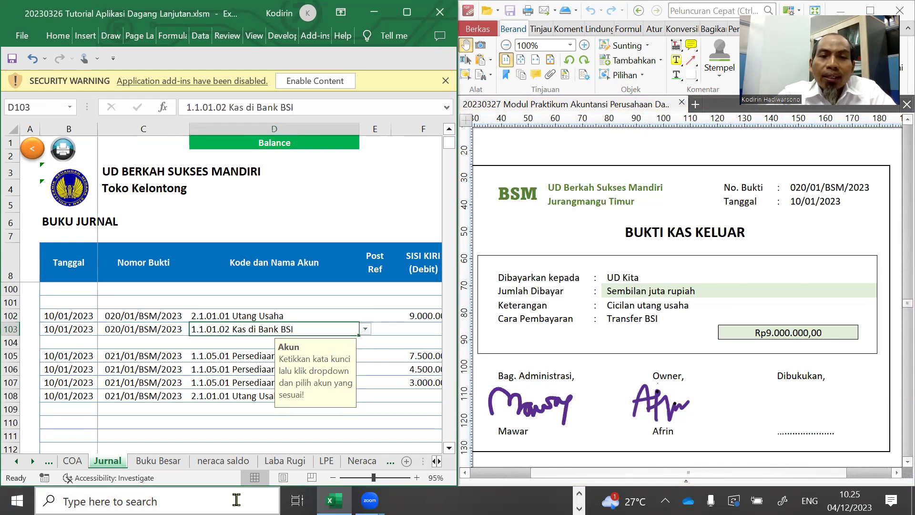
key("Right")
key("Right")
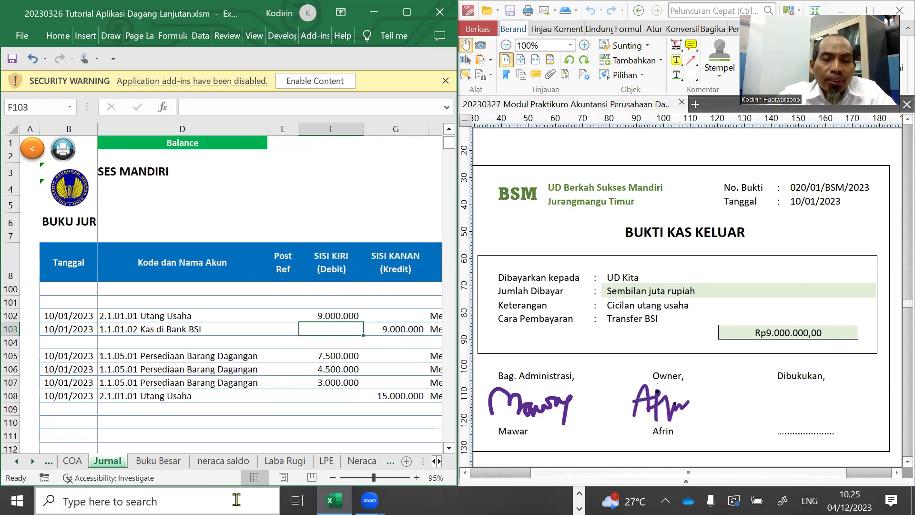
key("Right")
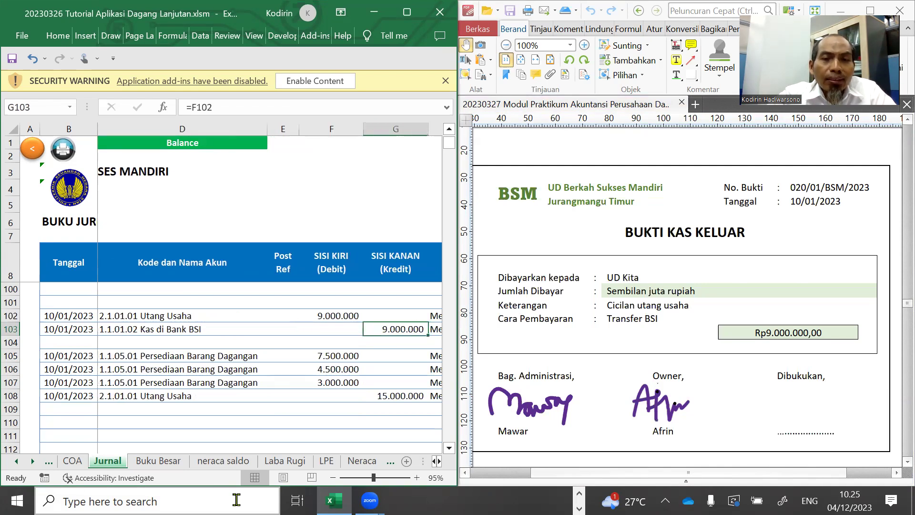
key("Right")
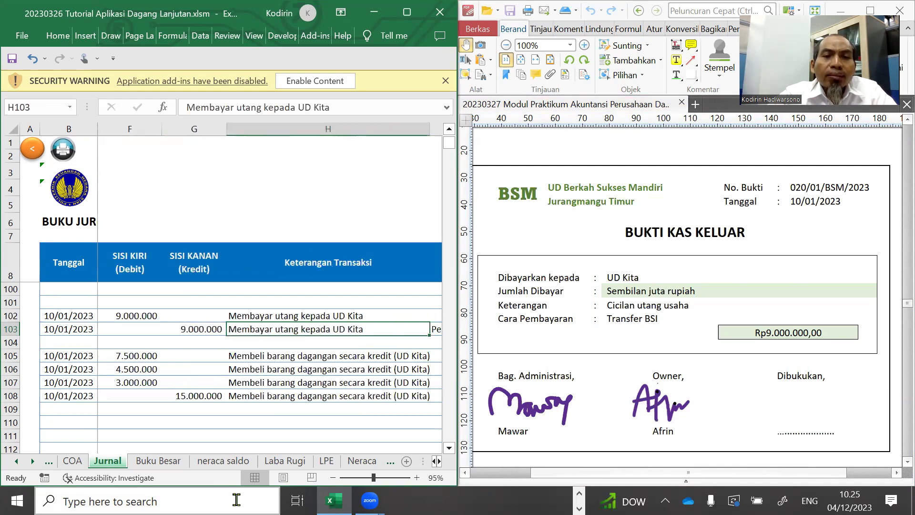
key("Right")
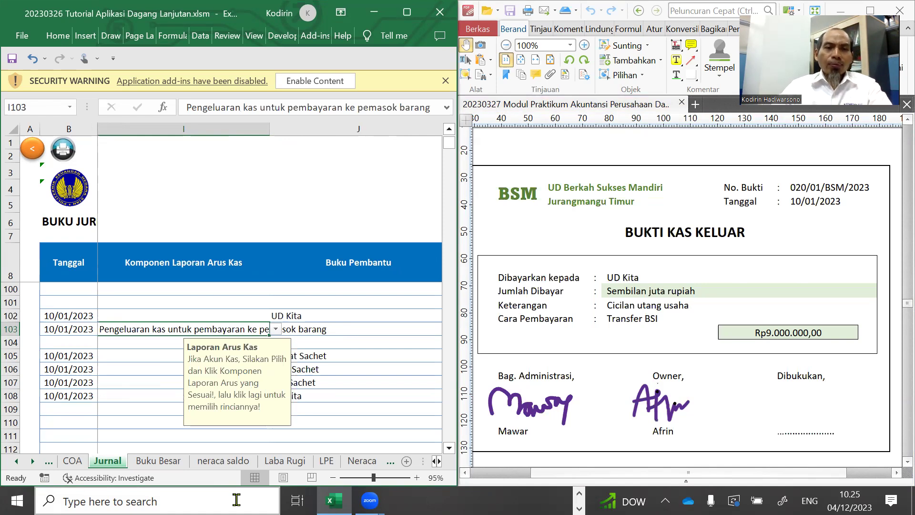
key("Delete")
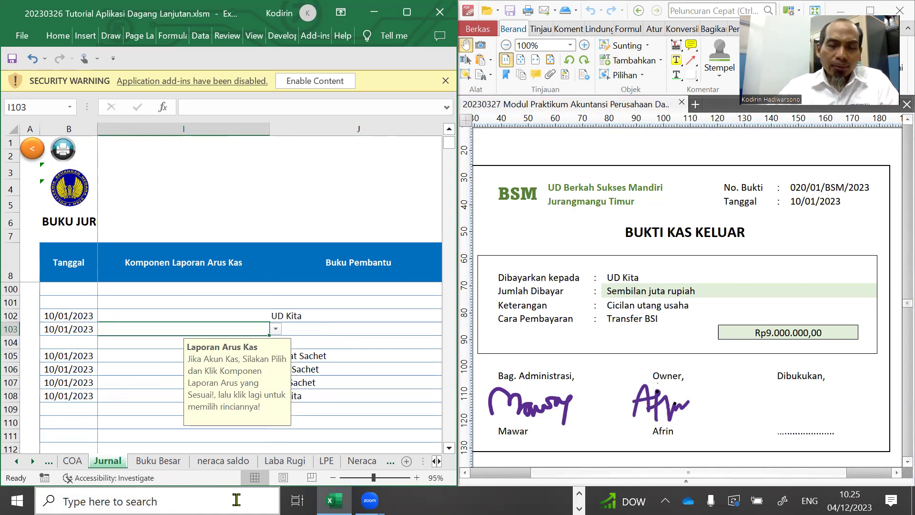
left_click(276, 330)
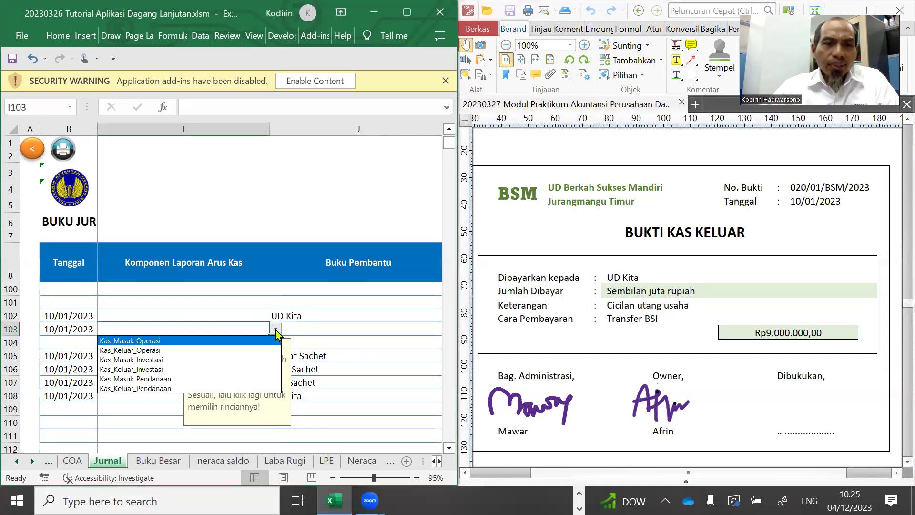
left_click(160, 351)
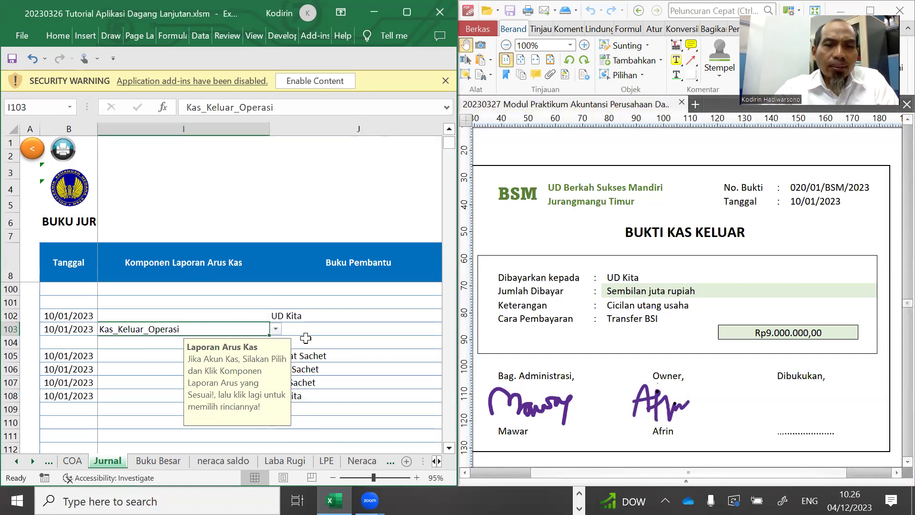
left_click(276, 330)
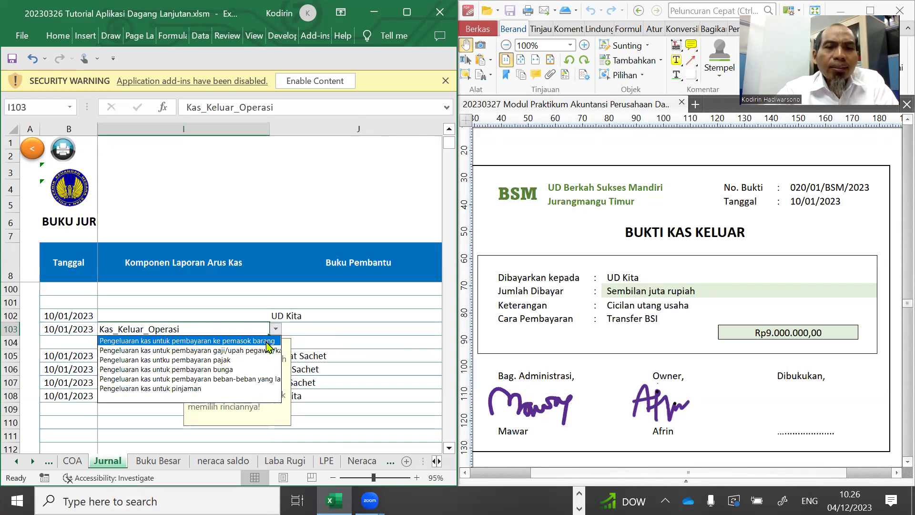
left_click(214, 341)
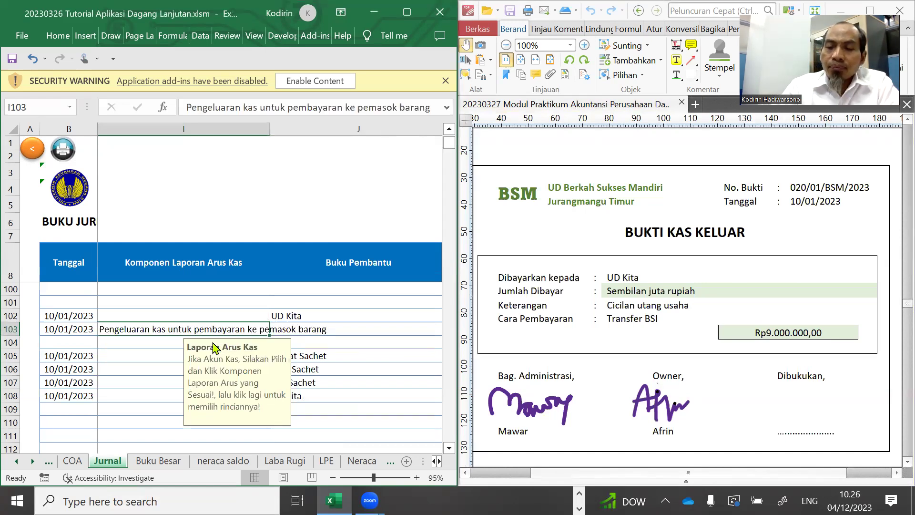
- Clear and reselect row 102's Buku Pembantu as UD Kita, from the Utang_Usaha category
left_click(286, 316)
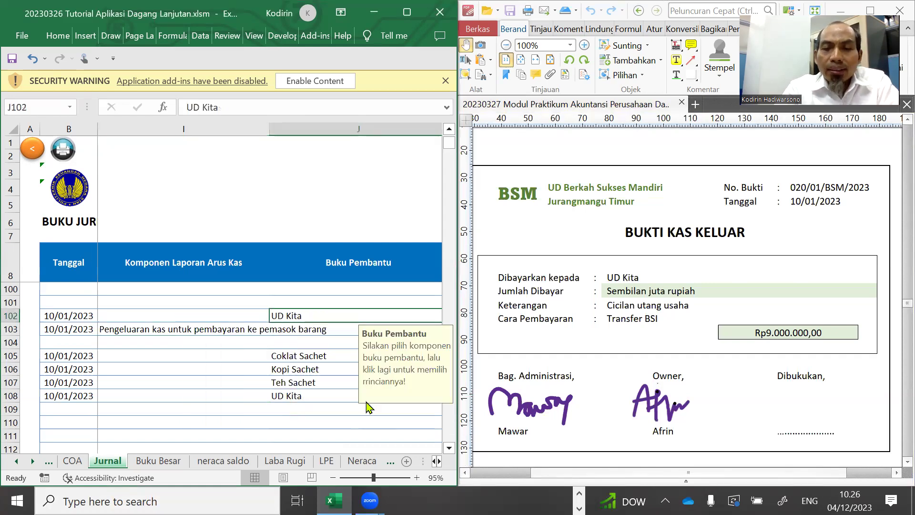
key("Delete")
key("Left")
key("Left")
key("Left")
key("Left")
key("Left")
key("Left")
key("Left")
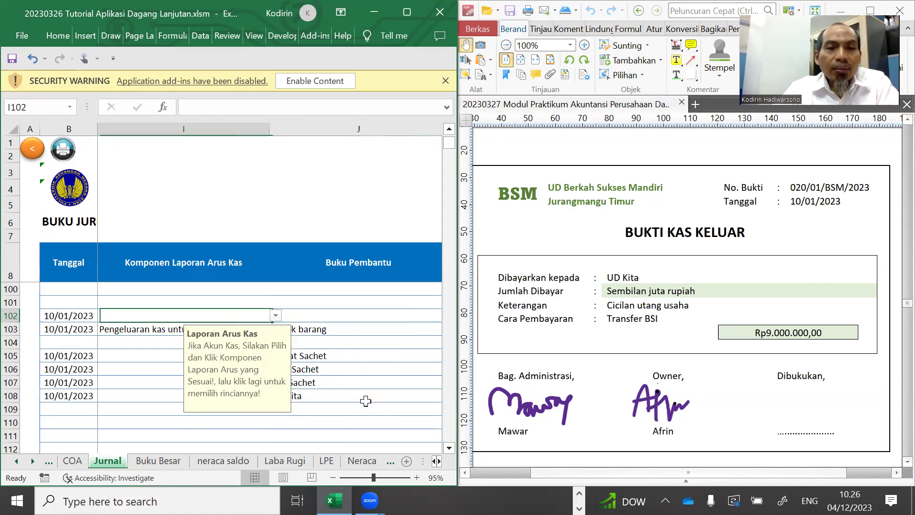
key("Left")
key("Right")
key("Right")
key("Right")
key("Right")
key("Right")
key("Right")
key("Right")
key("Right")
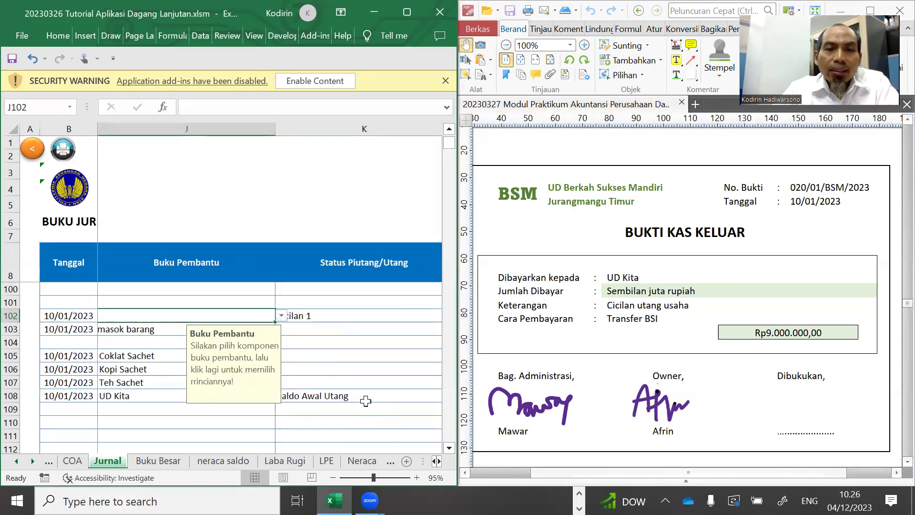
key("Right")
key("Left")
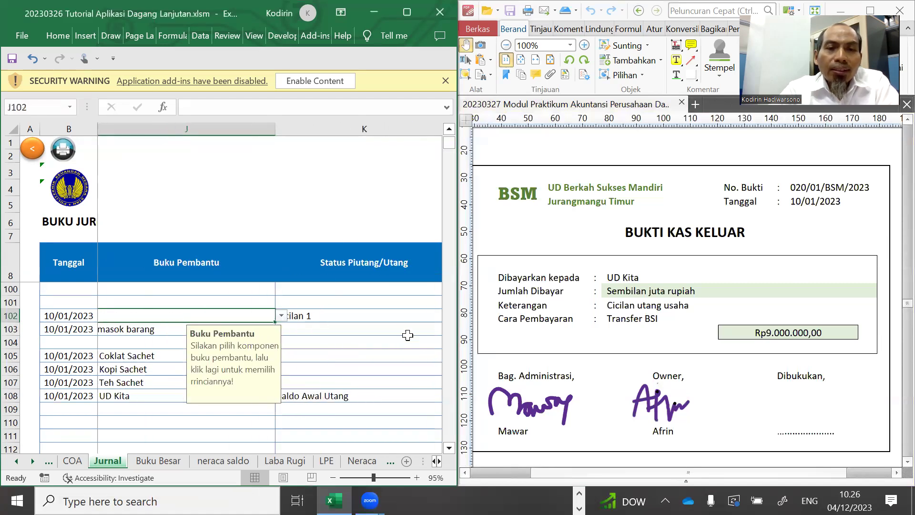
left_click(281, 316)
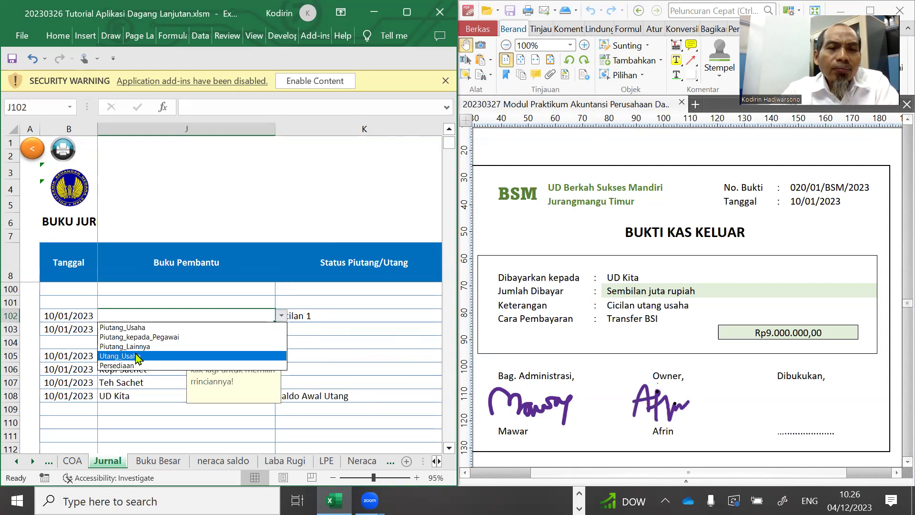
left_click(141, 358)
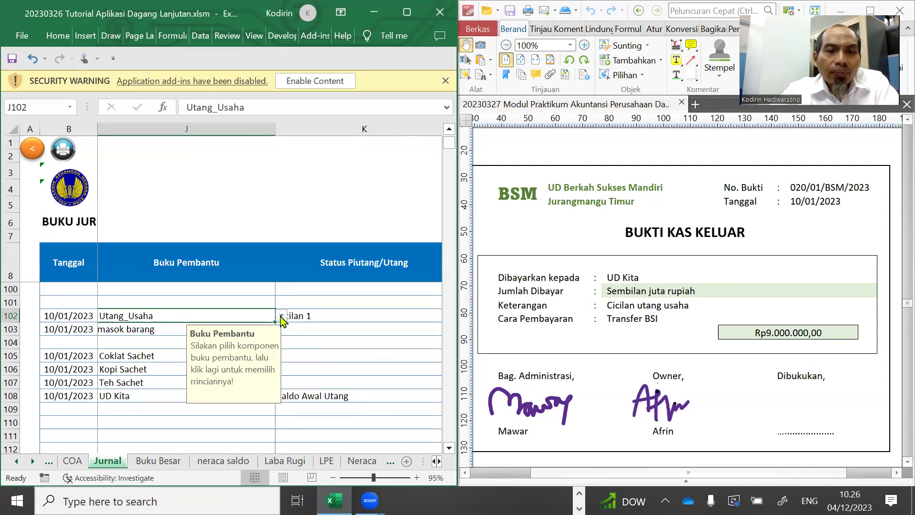
left_click(283, 317)
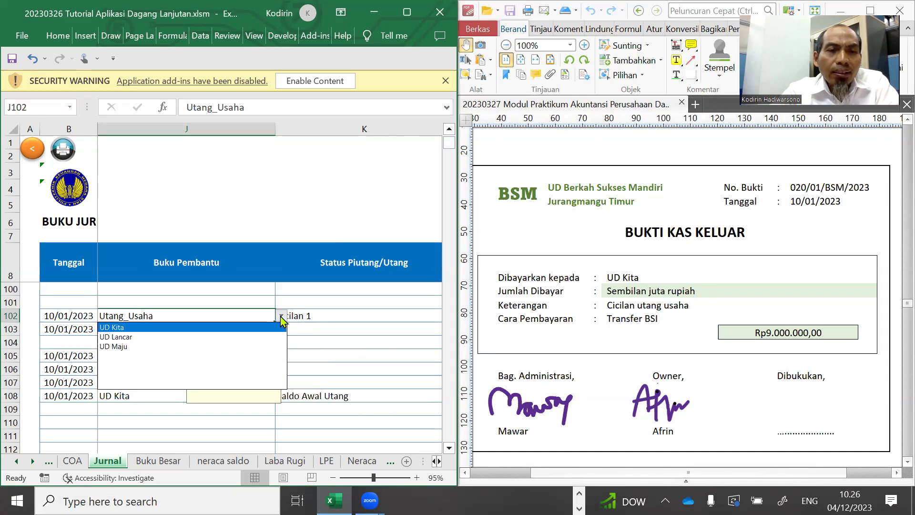
left_click(116, 328)
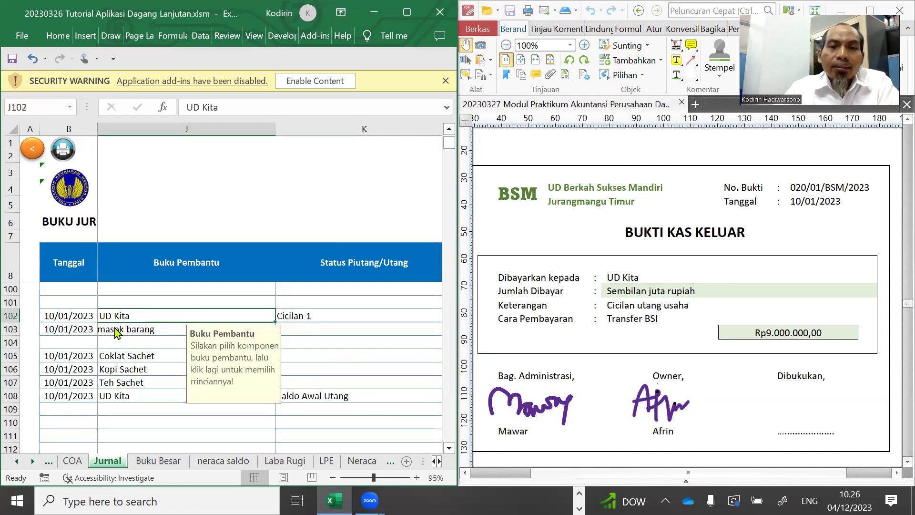
- Clear and reselect row 102's Status Piutang/Utang as Cicilan 1
key("Tab")
key("Delete")
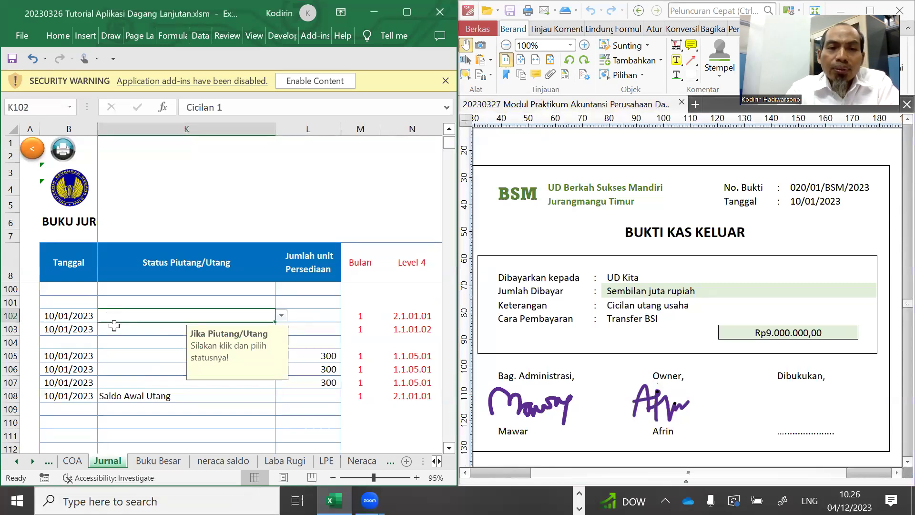
left_click(282, 316)
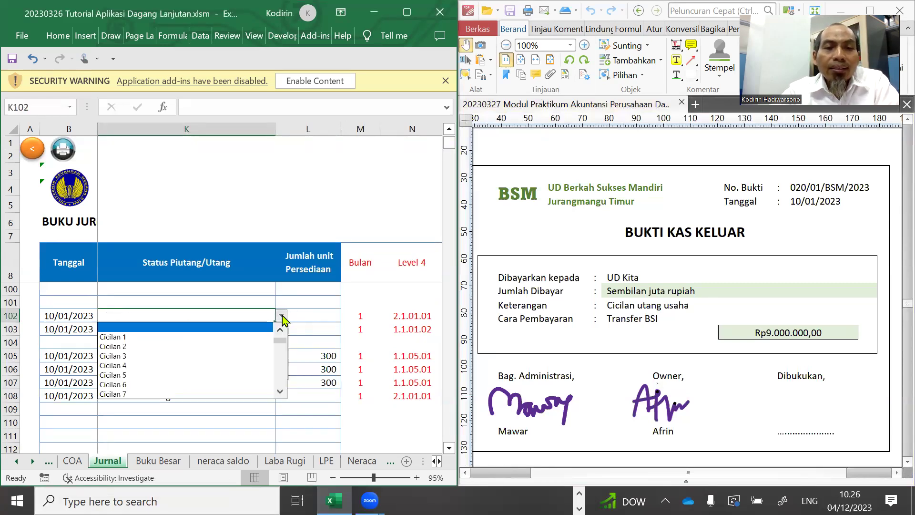
left_click(130, 336)
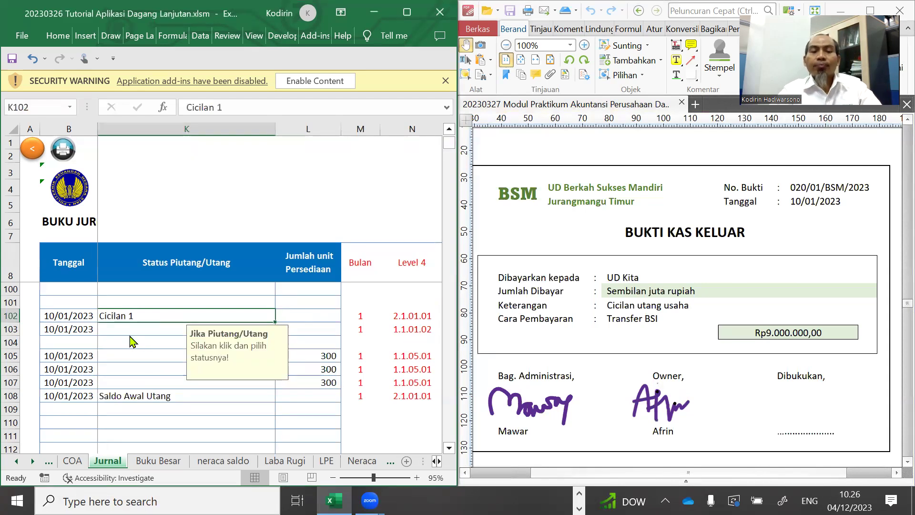
- Review the row 102 entry from its Buku Pembantu back to its account and Nomor Bukti
key("Left")
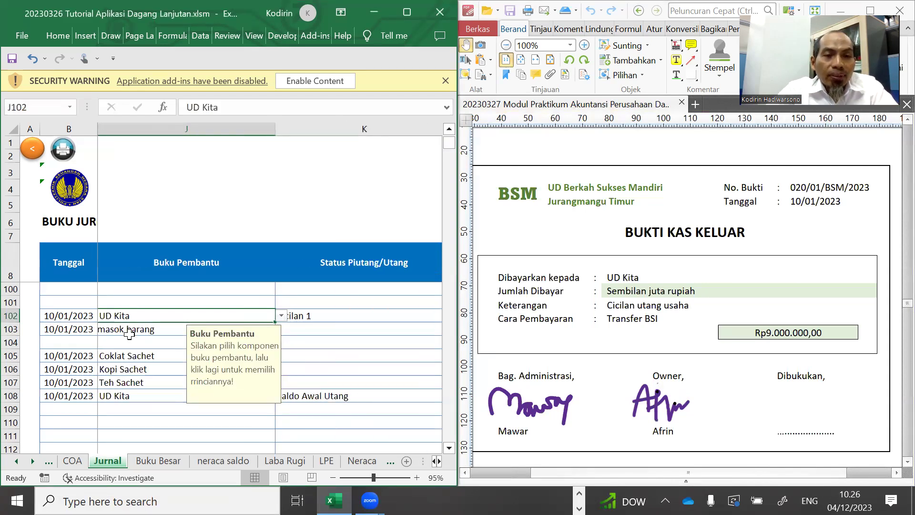
key("Left")
key("Left")
key("Left")
key("Left")
key("Left")
key("Left")
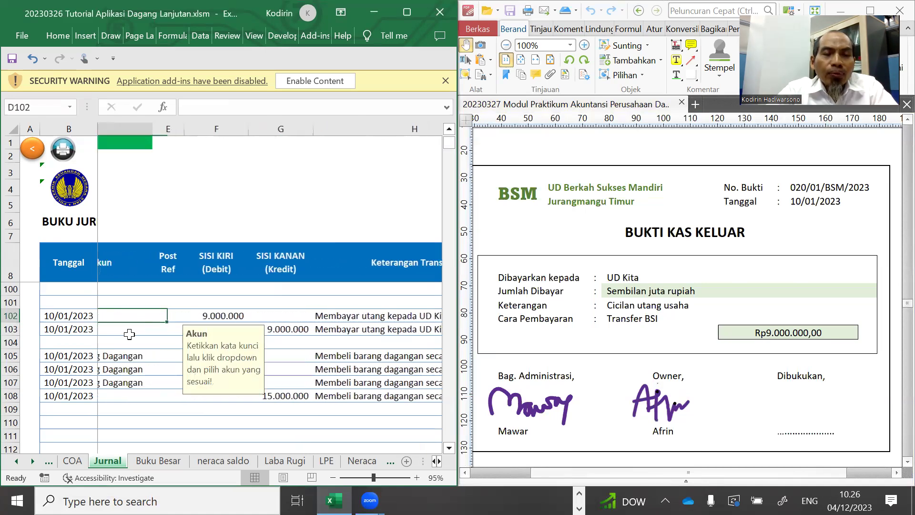
key("Left")
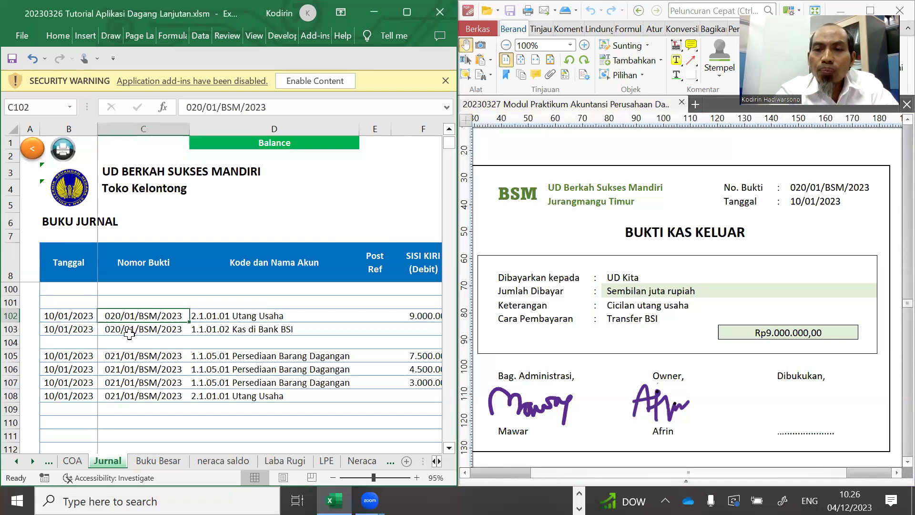
- Find the Faktur Penjualan Kredit 021/01/BSM/2023 from UD Kita in the PDF practice module and read its items and total
scroll(807, 329, "down", 1)
scroll(807, 328, "down", 4)
scroll(820, 366, "down", 1)
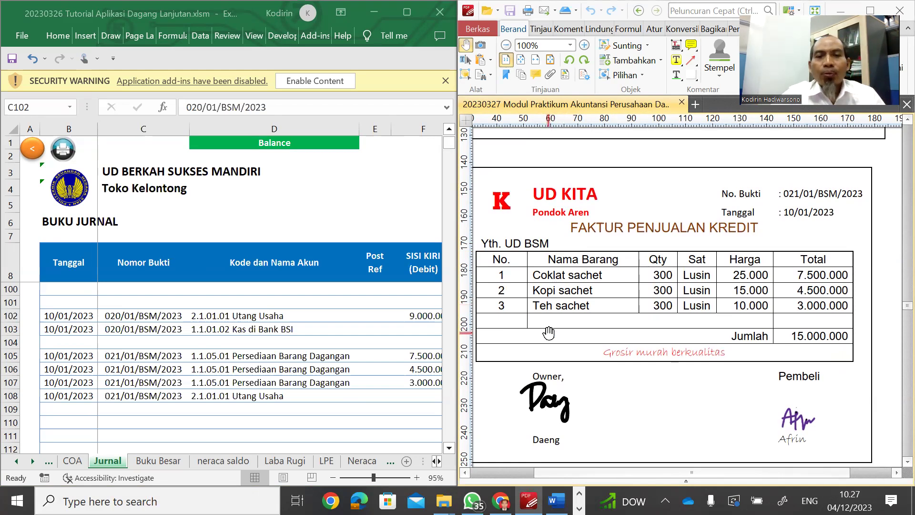
- Check row 105's account, debit amount and Buku Pembantu against the invoice, along with the Buku Pembantu entries of rows 106 and 107
left_click(379, 392)
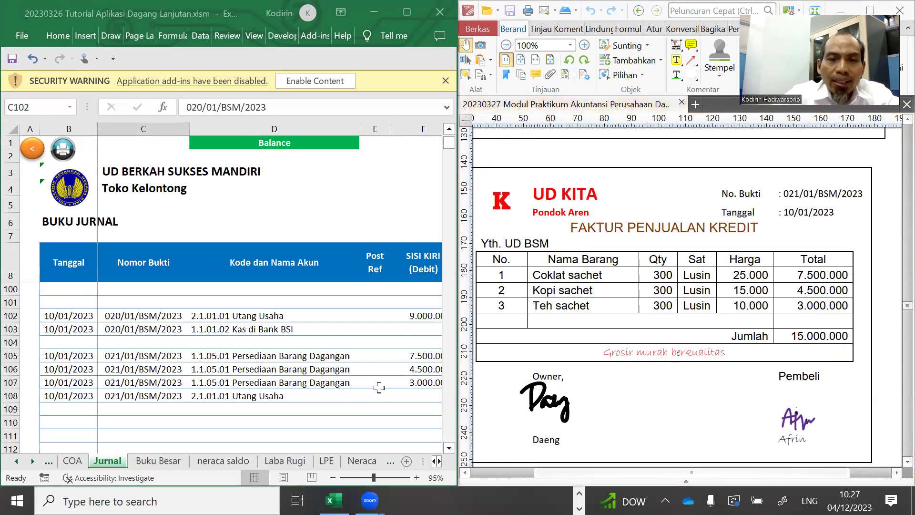
left_click(379, 358)
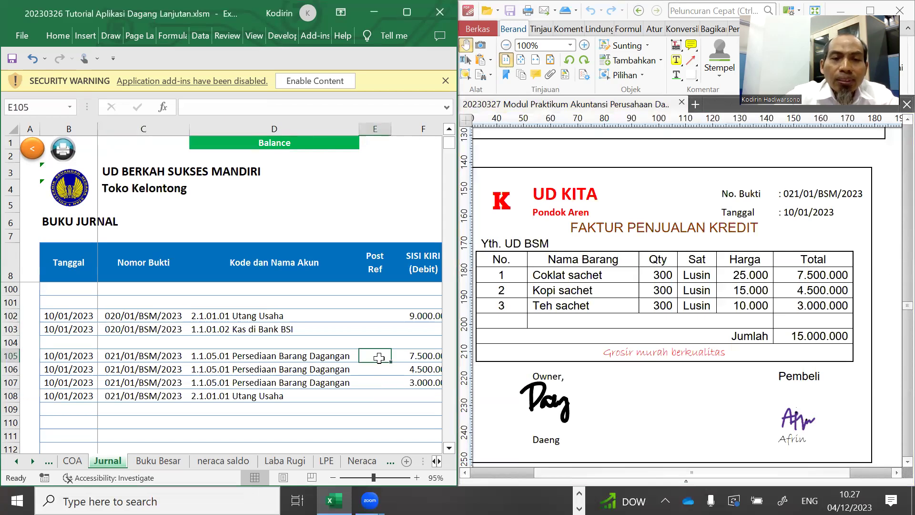
key("Left")
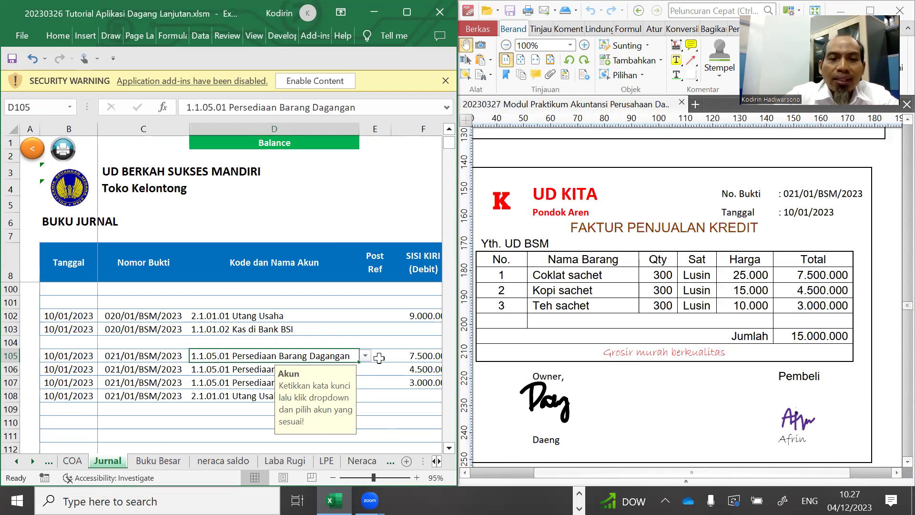
left_click(379, 357)
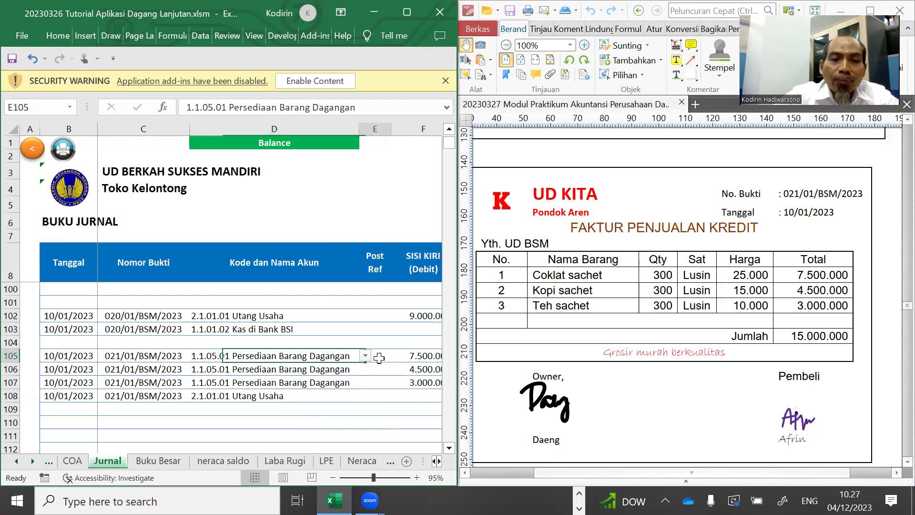
key("Right")
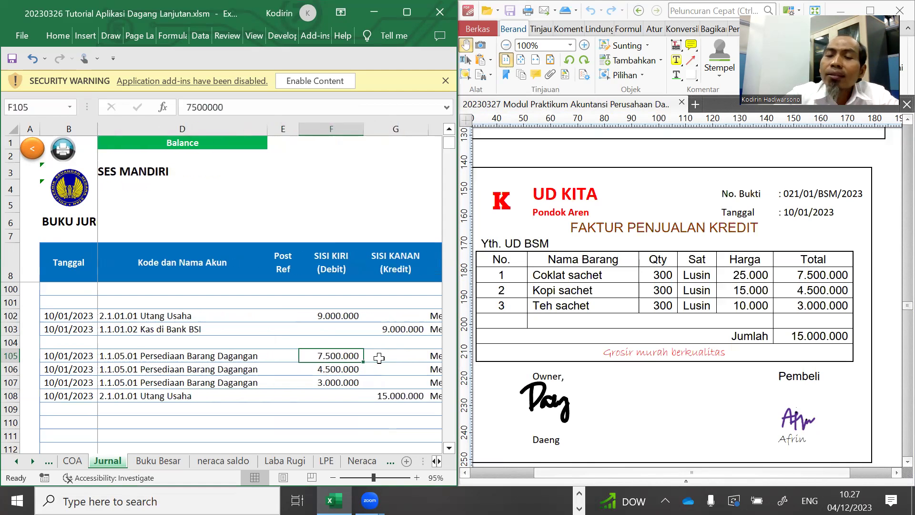
key("Right")
key("Right")
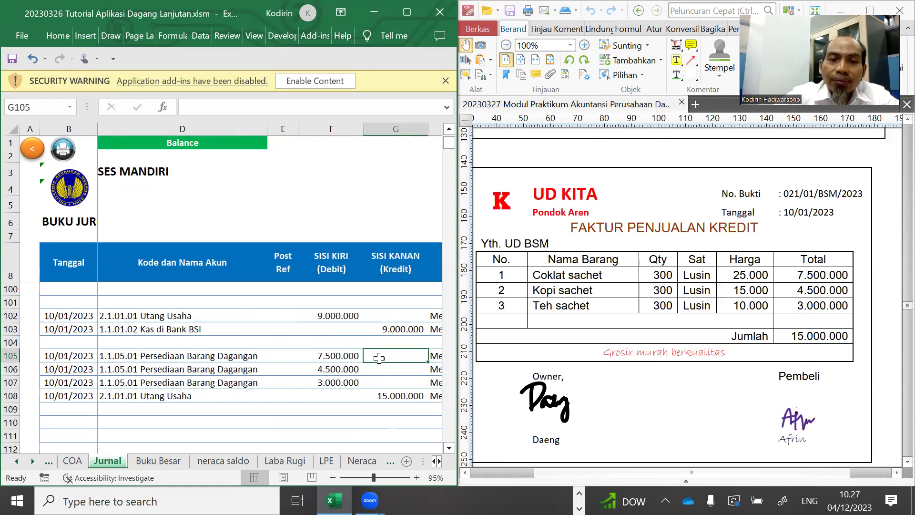
key("Right")
key("Right")
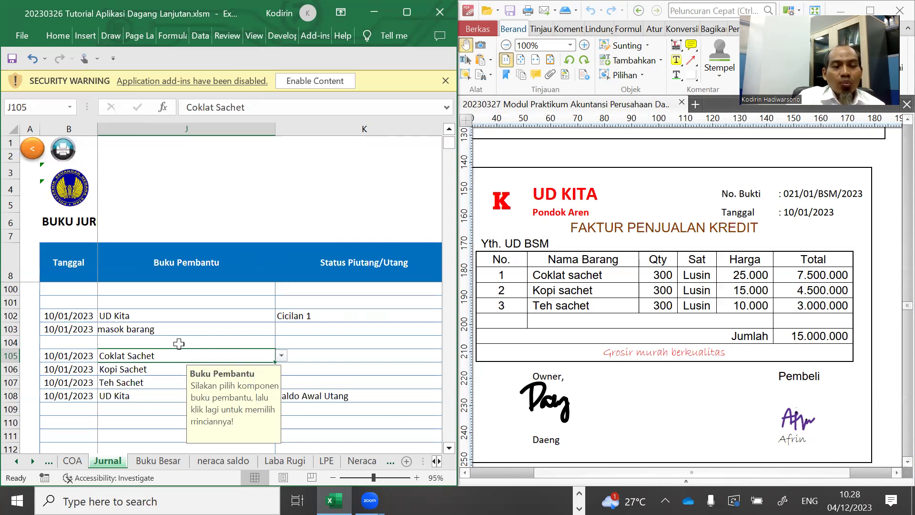
key("Down")
key("Down")
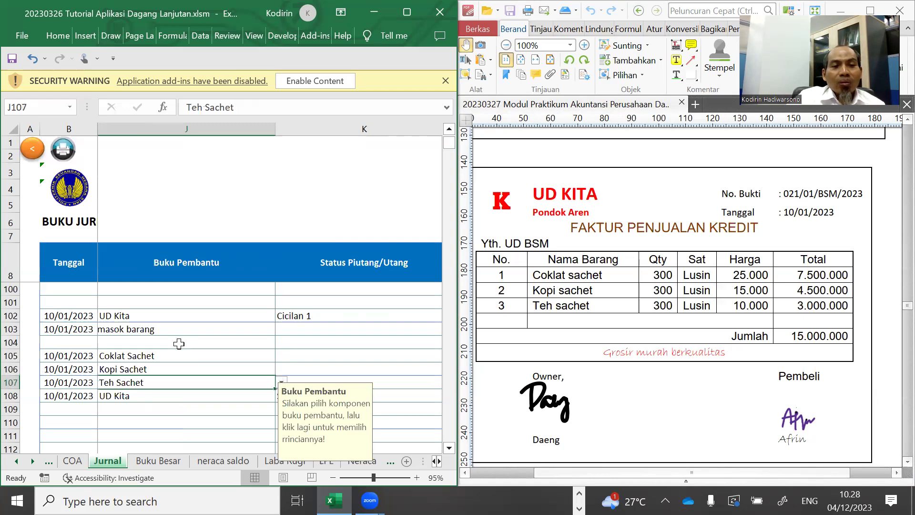
key("Up")
key("Up")
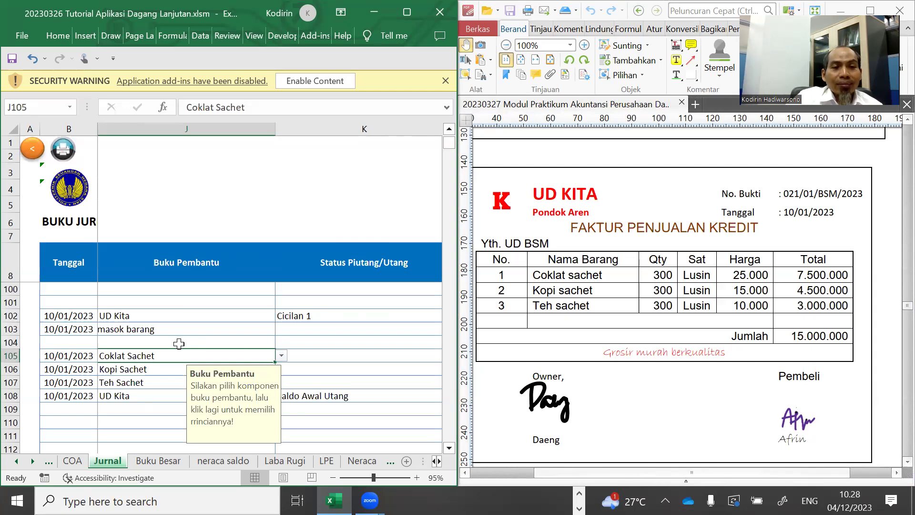
- Check the Kopi Sachet line in row 106, comparing its account, debit amount and Buku Pembantu with the invoice
key("Left")
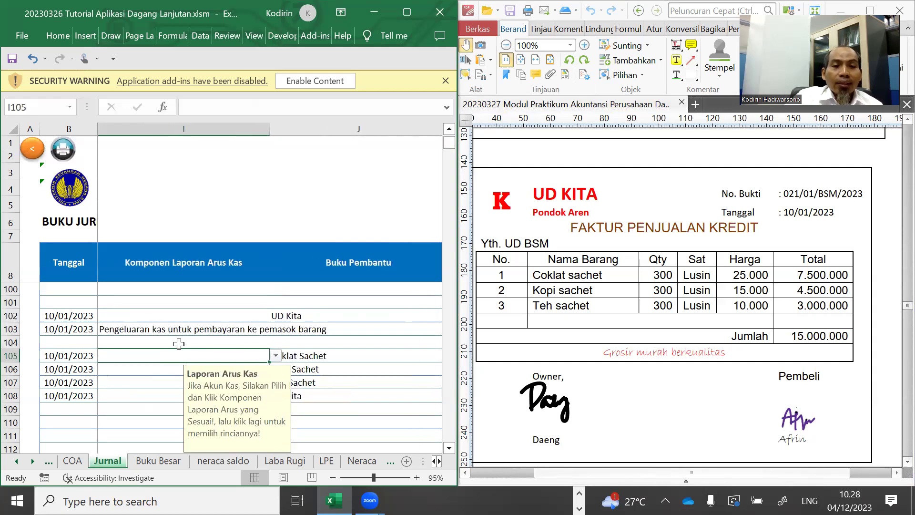
key("Left")
key("Left")
key("Left")
key("Down")
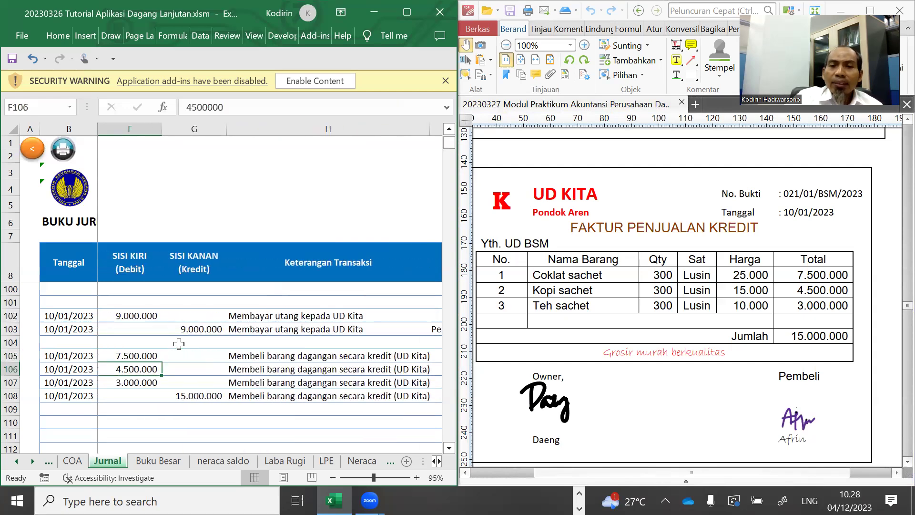
key("Left")
key("Left")
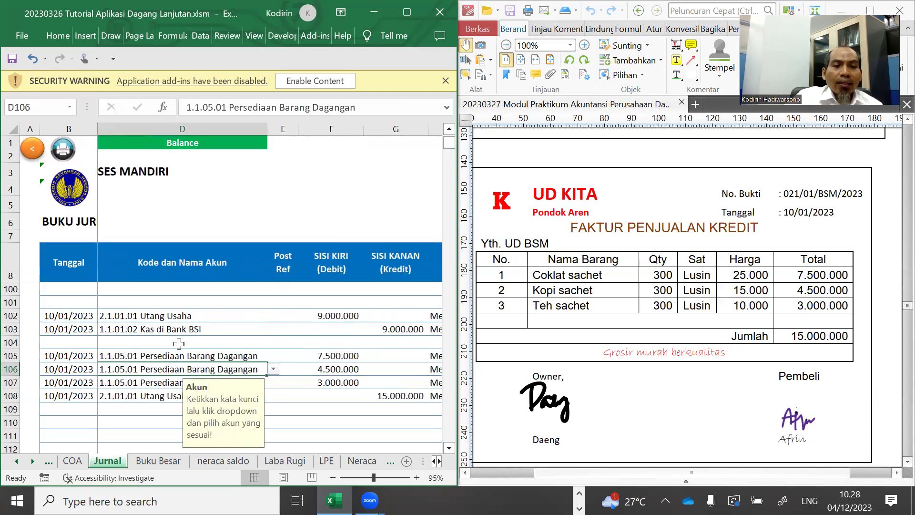
key("Right")
key("Right")
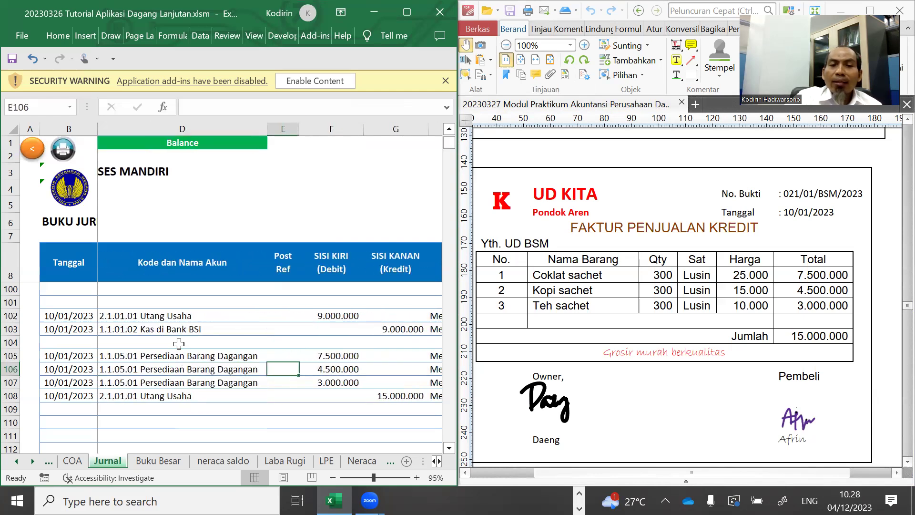
key("Right")
key("Right")
key("Right")
key("Right")
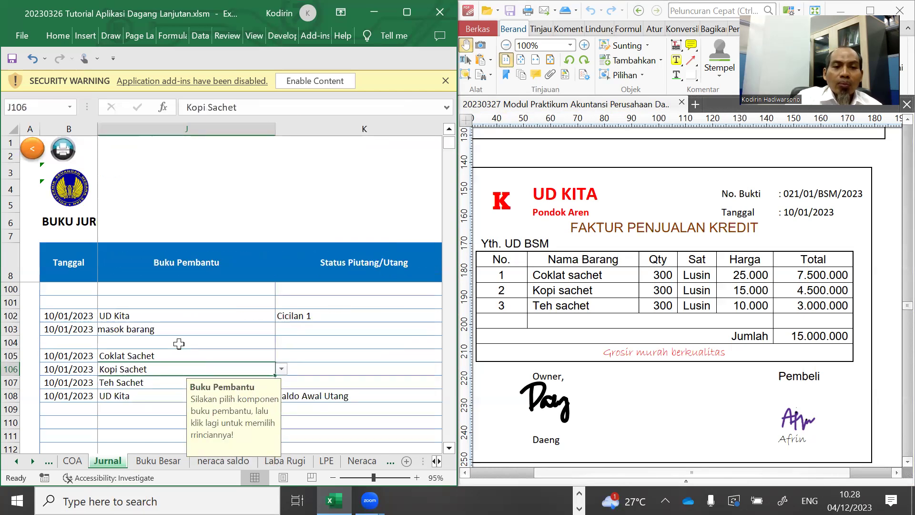
key("Down")
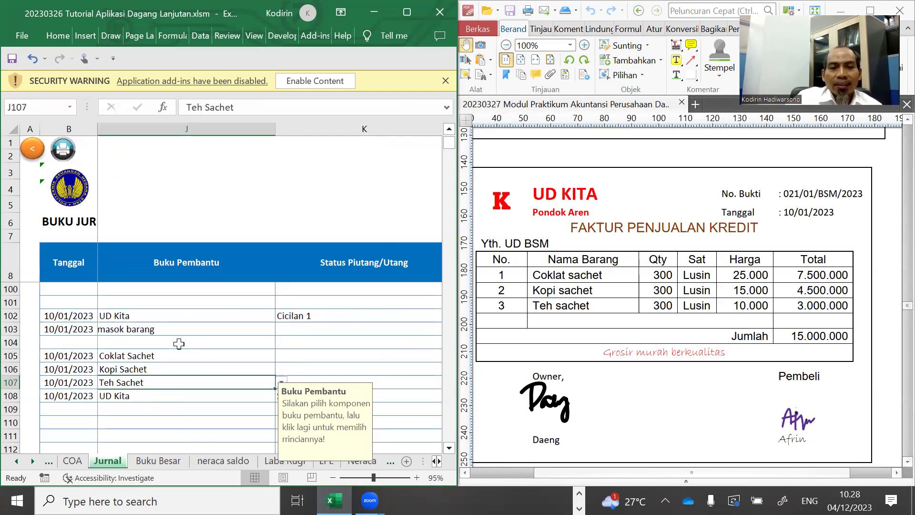
- Check the Utang Usaha line in row 108, covering its account, credit amount and Buku Pembantu for the credit purchase
key("Down")
key("Left")
key("Left")
key("Left")
key("Left")
key("Left")
key("Left")
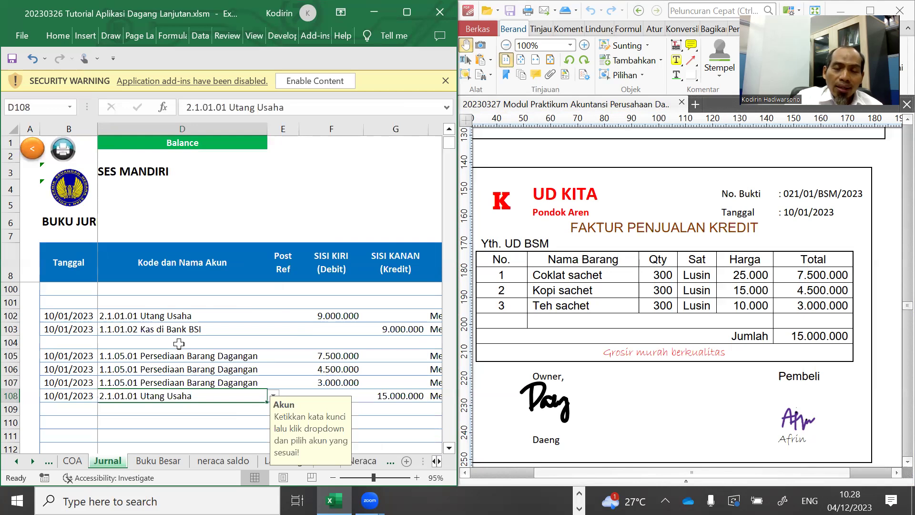
key("Right")
key("Right")
key("Right")
key("Right")
key("Right")
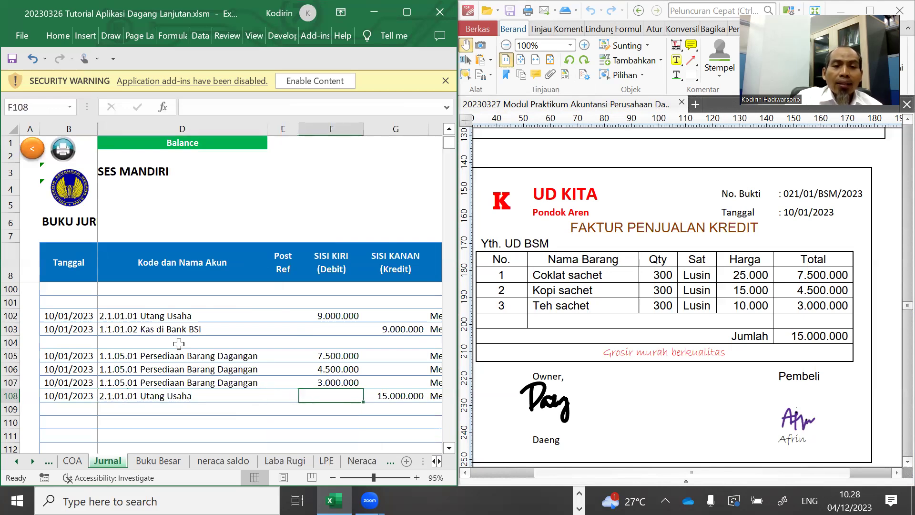
key("Right")
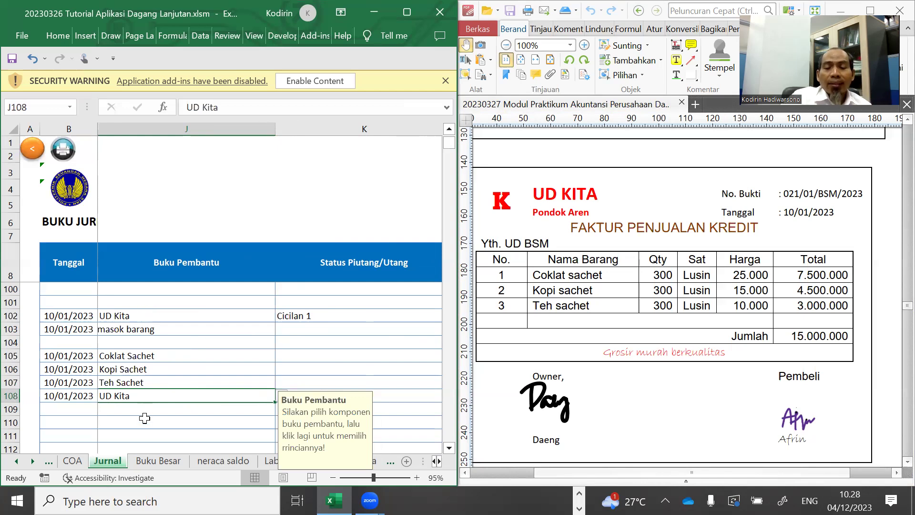
key("Down")
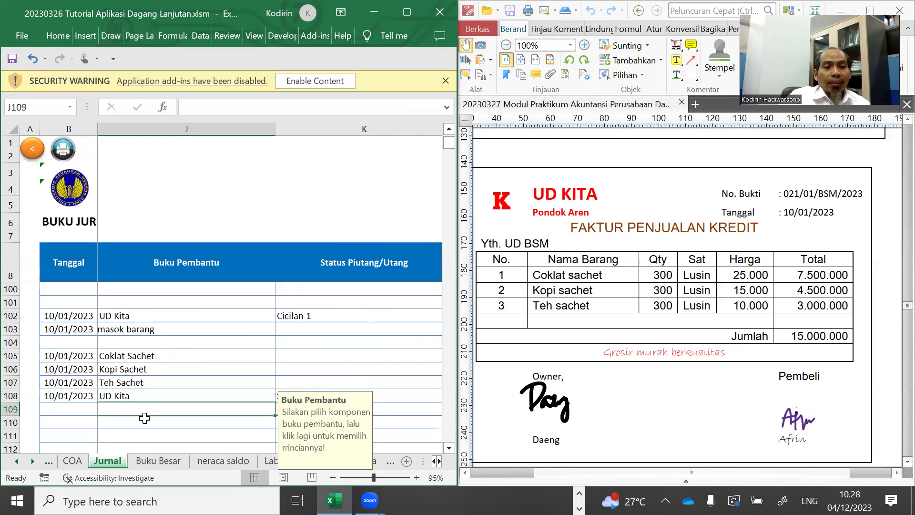
key("Left")
key("Left")
key("Left")
key("Left")
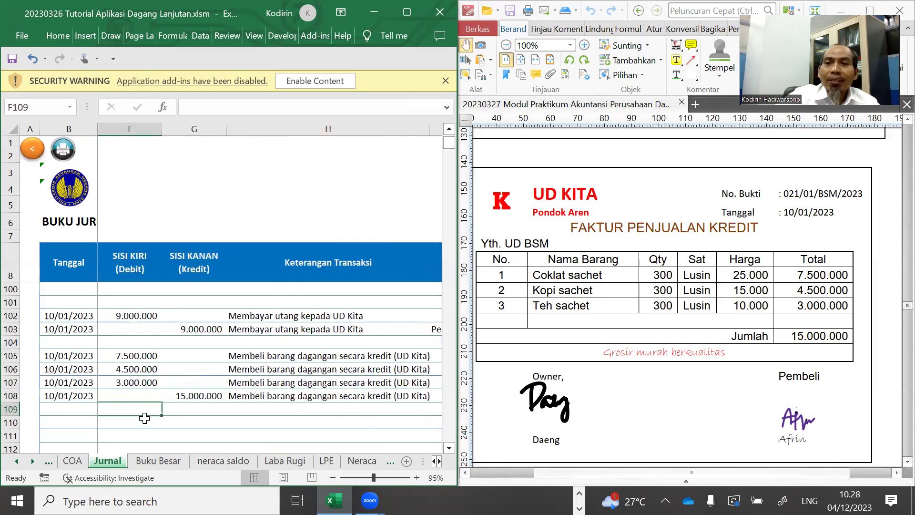